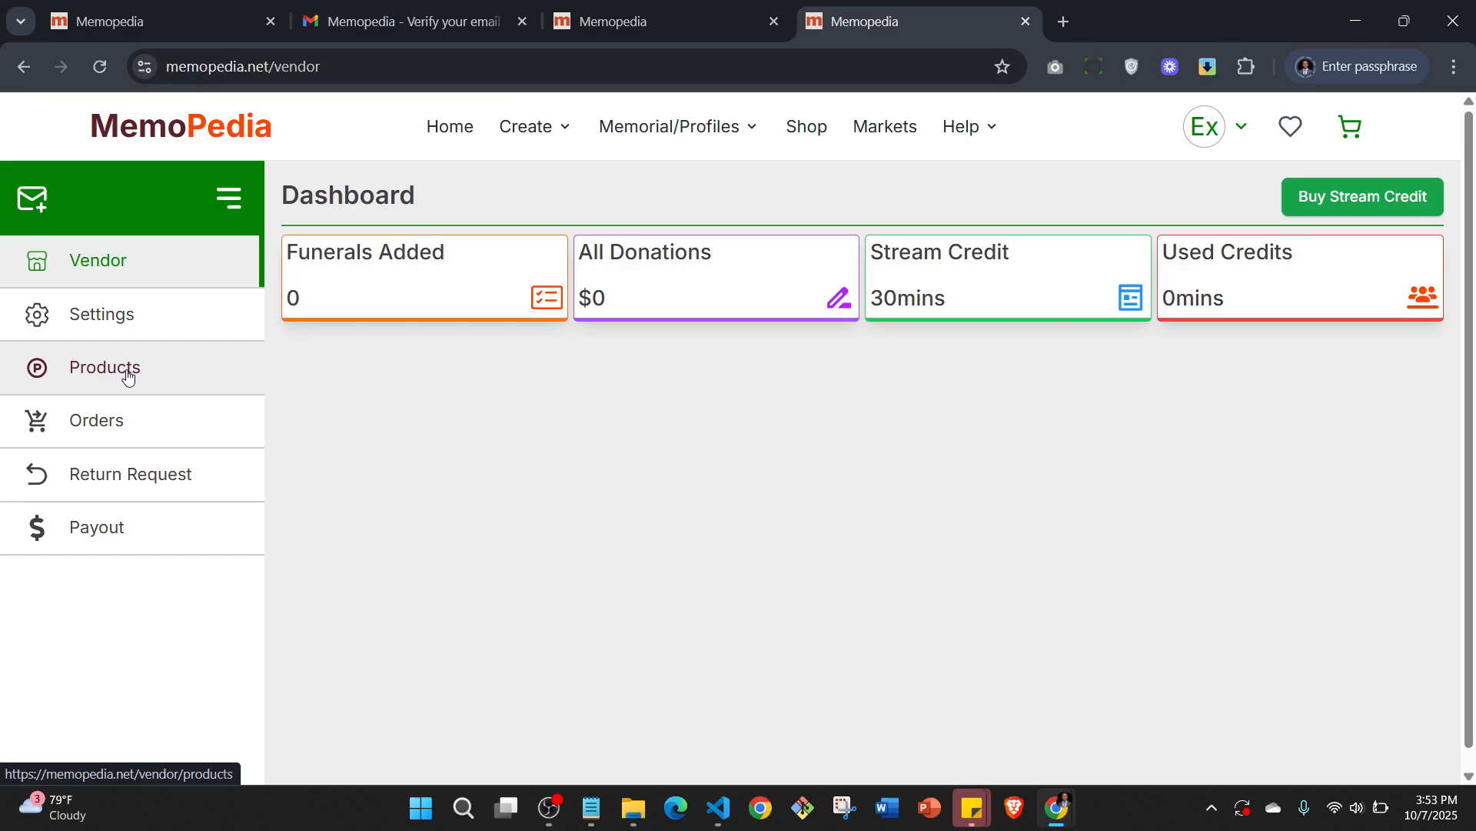
Start a new product in the vendor's product management and name it "JavaScript Beginner Course"
left_click(127, 376)
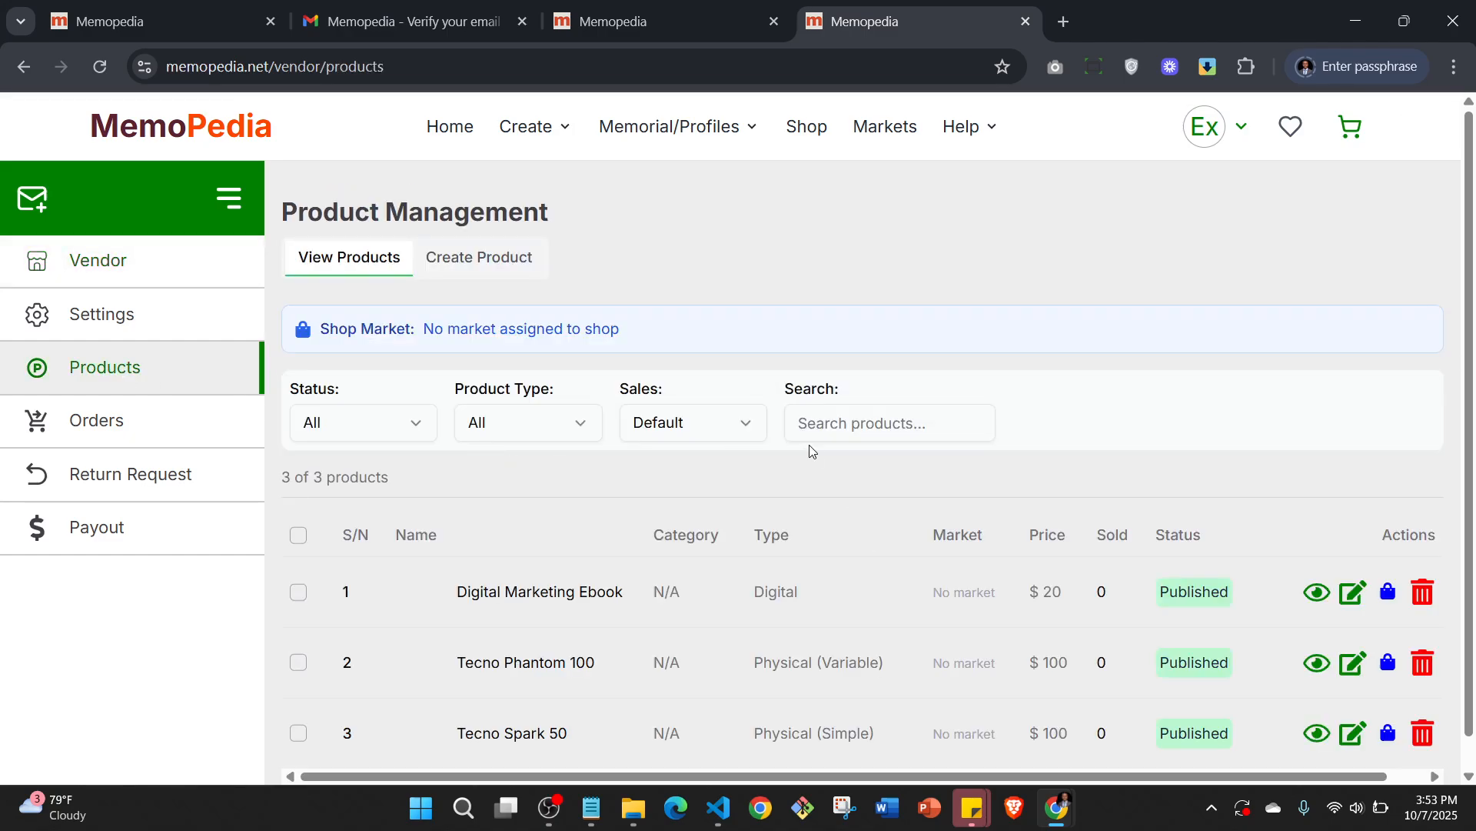
left_click(499, 259)
left_click(427, 357)
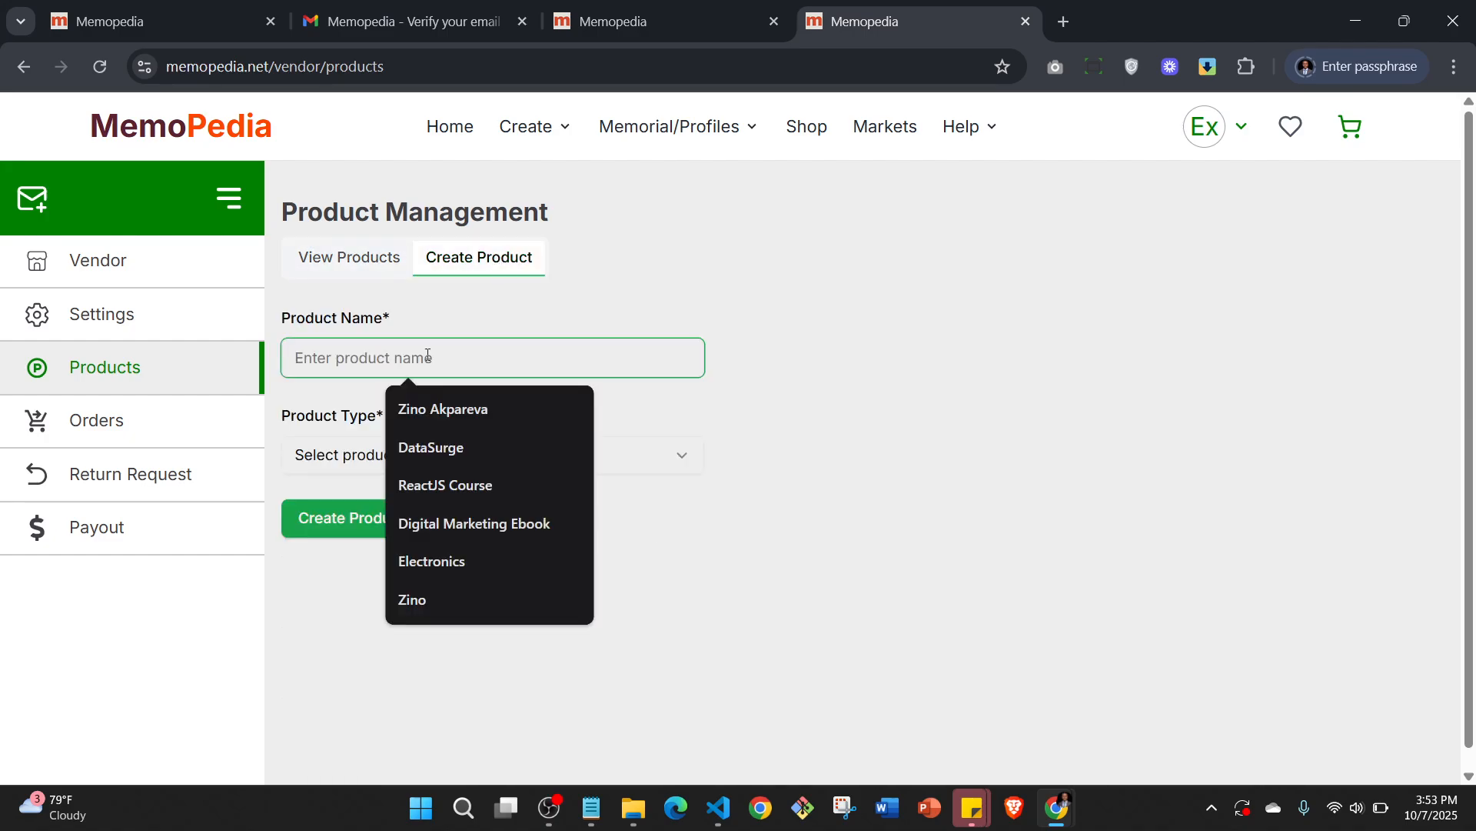
type("Java")
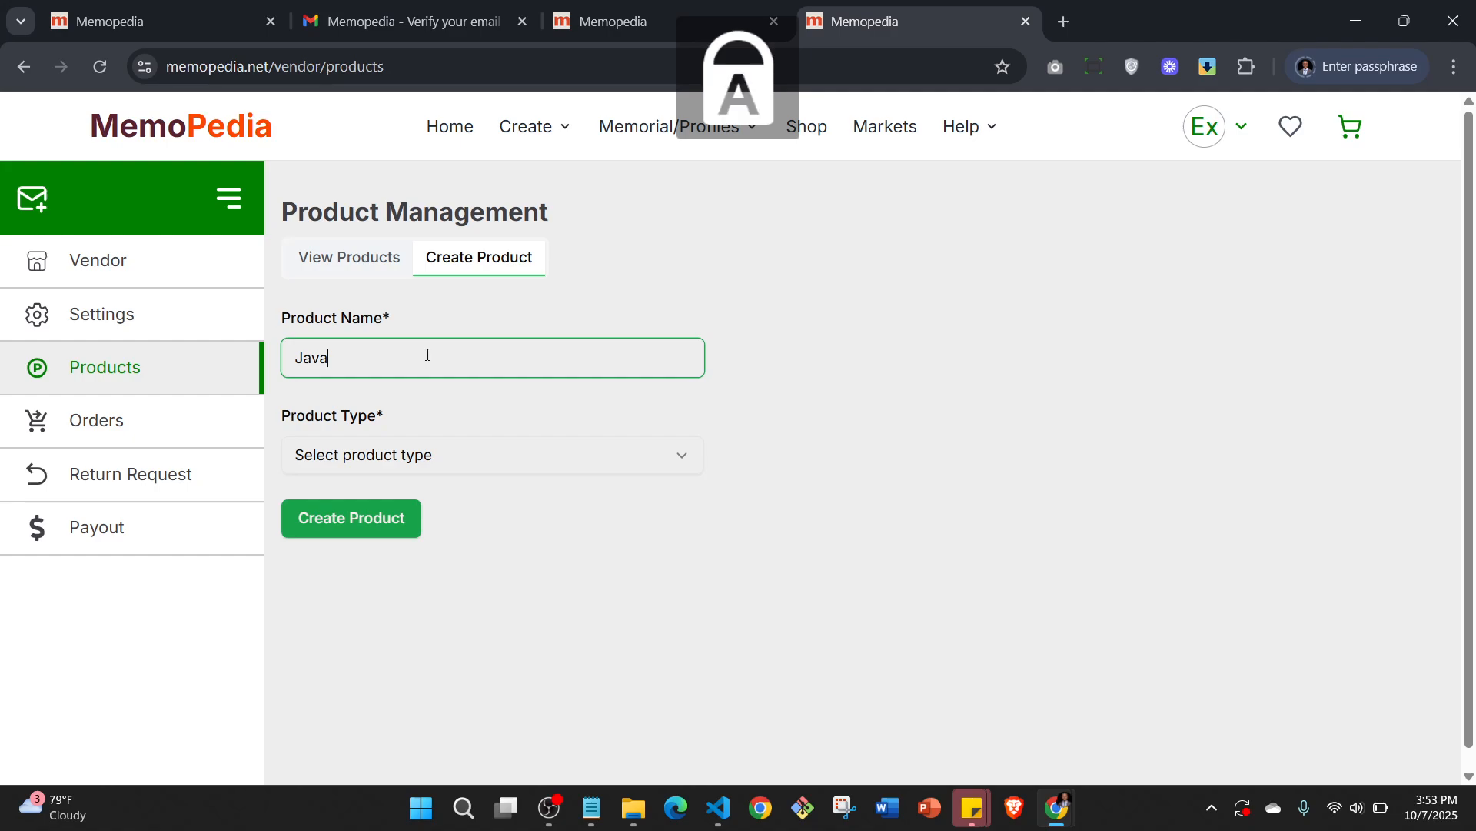
type("Script ")
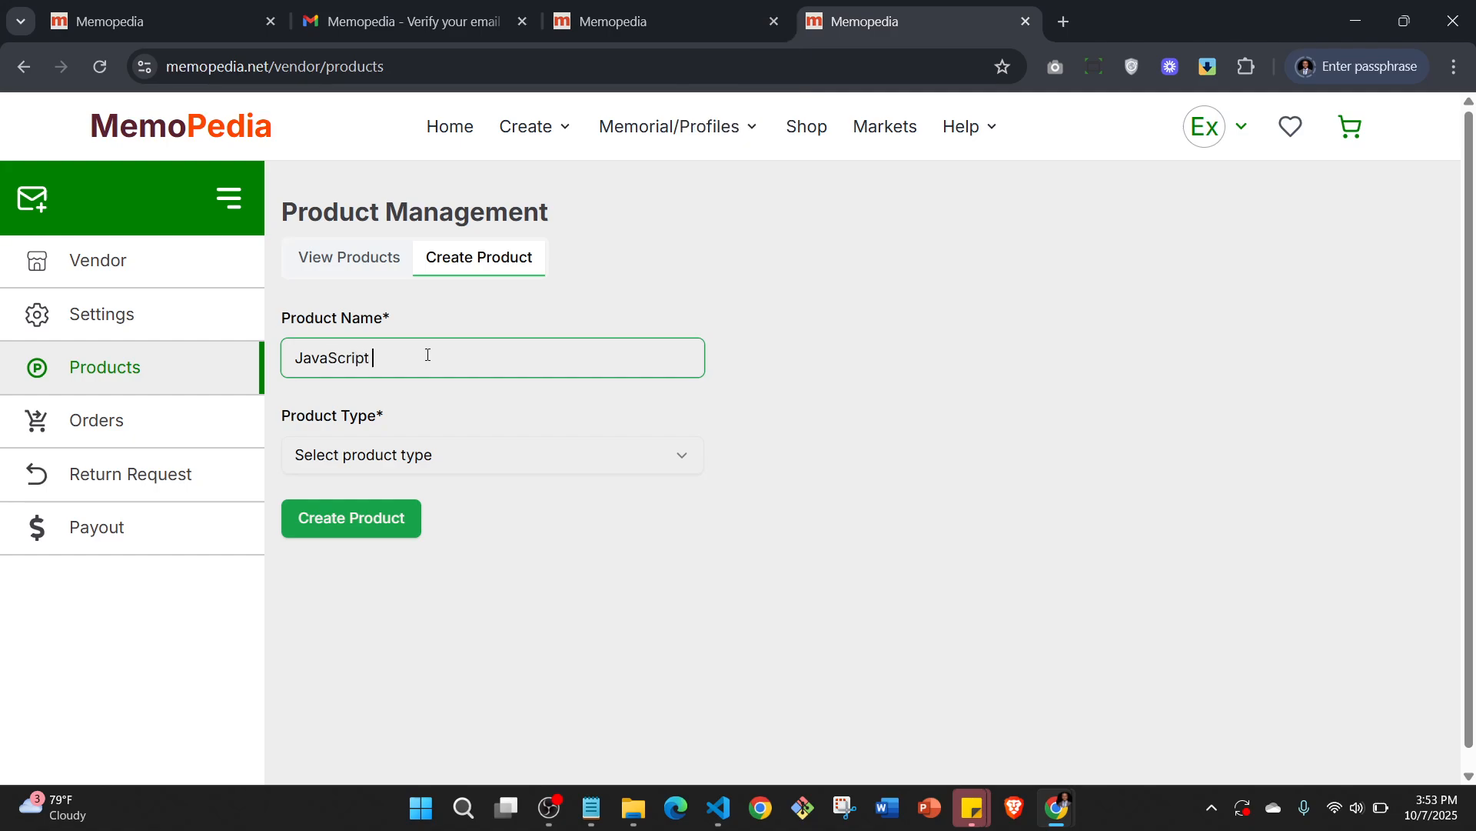
type("Beginner")
key("Caps_Lock")
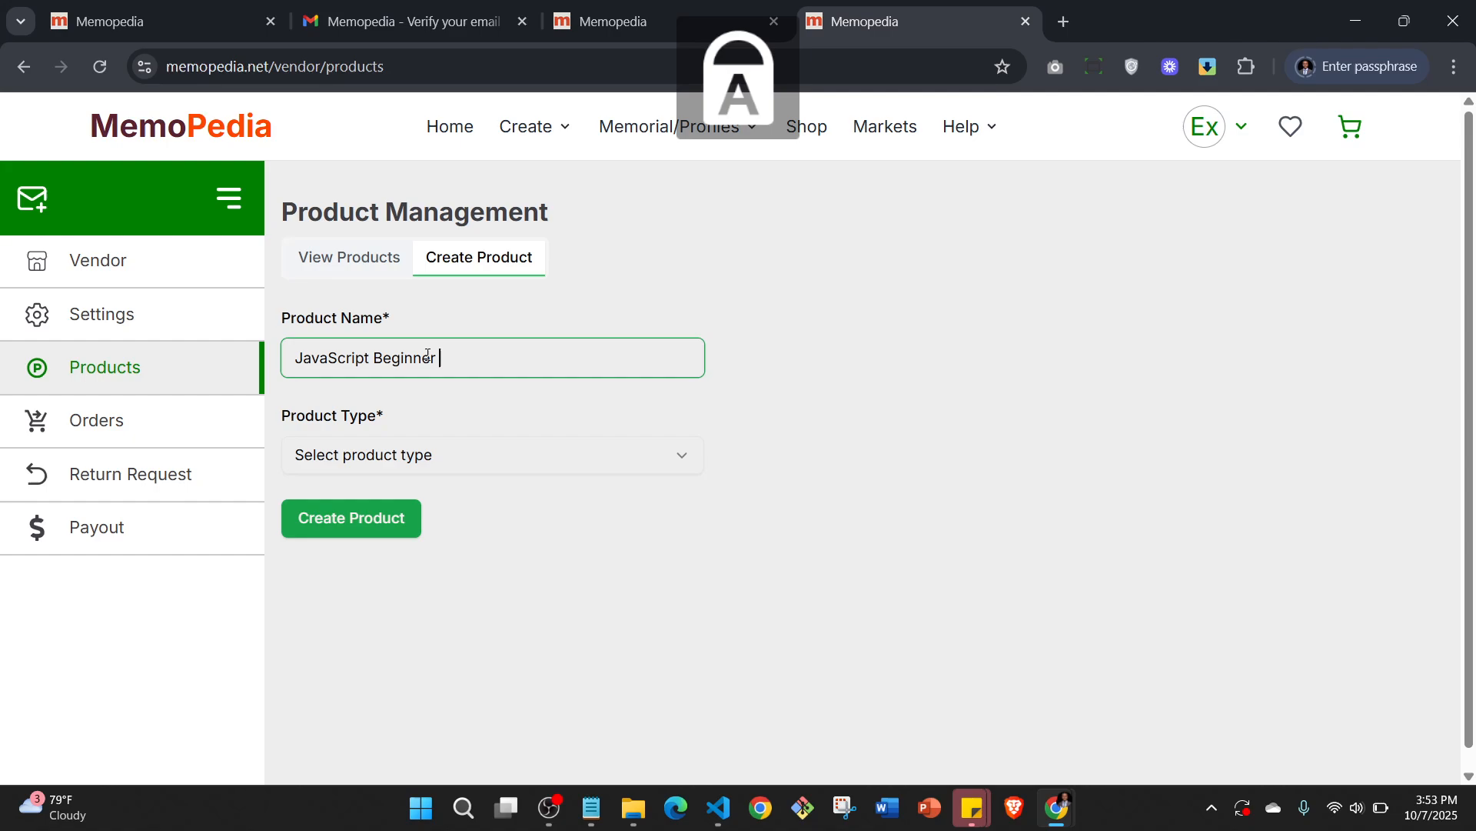
type("C")
key("Caps_Lock")
type("ou")
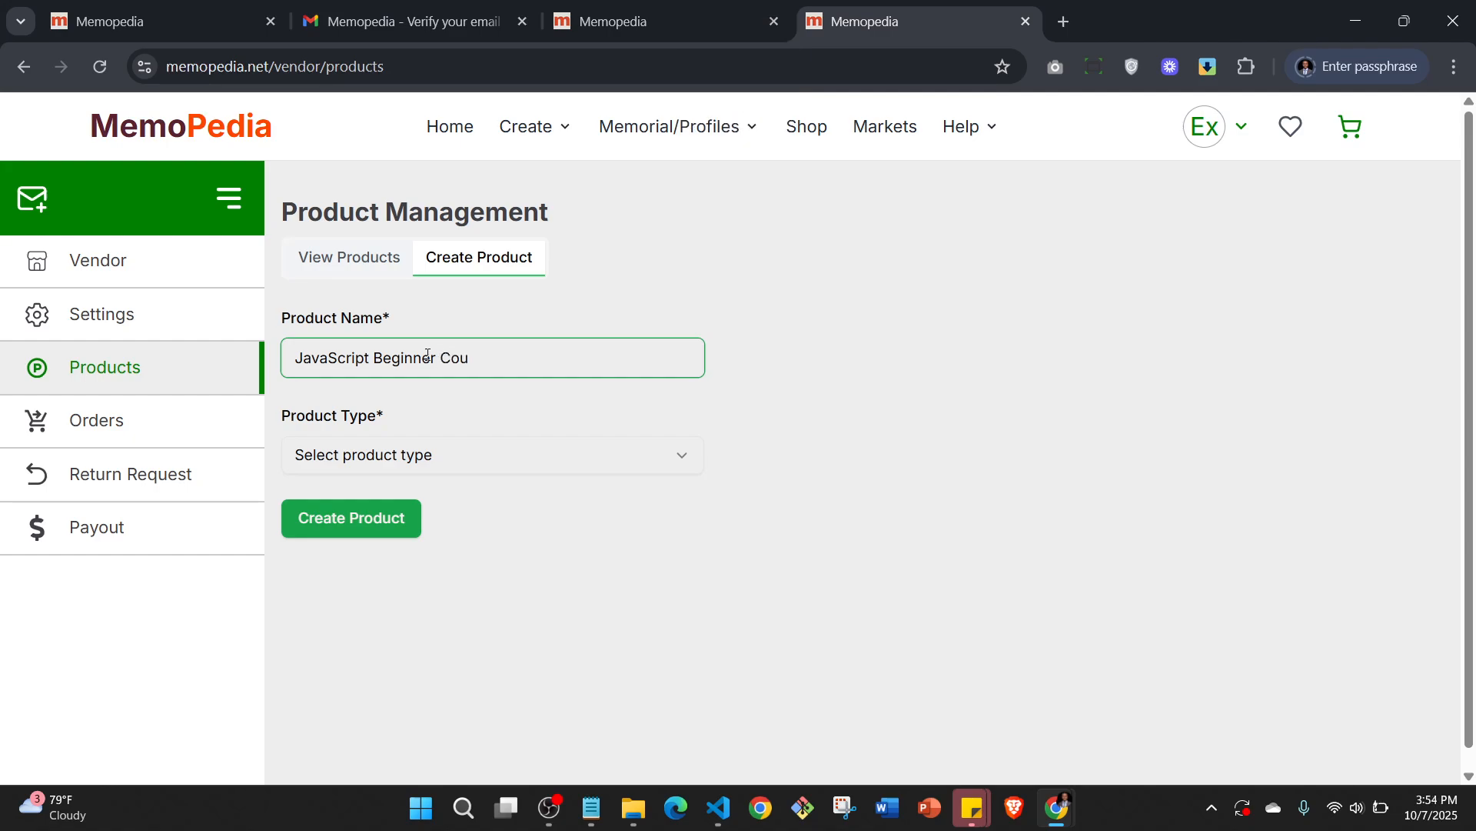
type("tse")
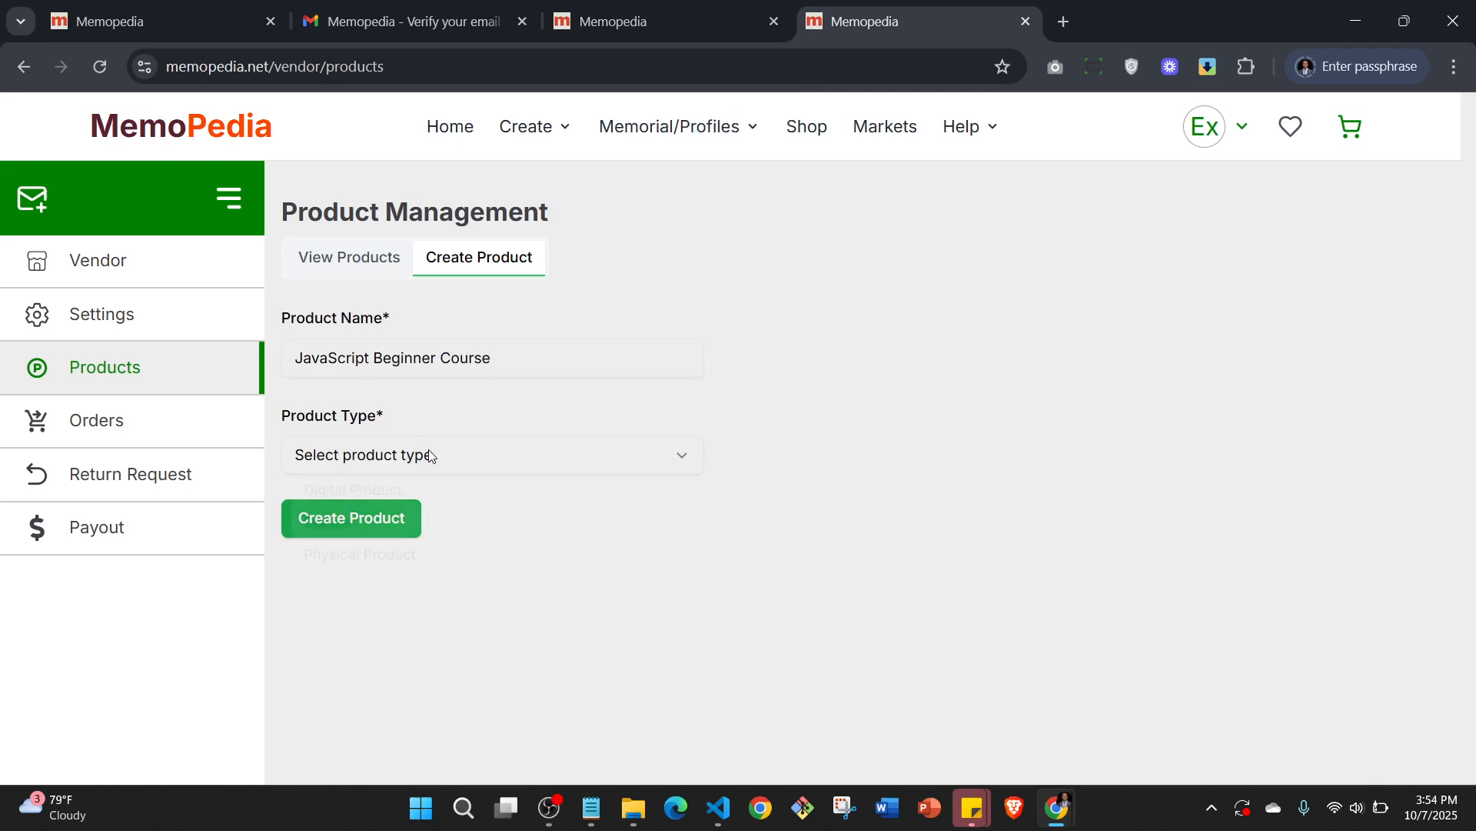
Set the product type to Course and create the product
left_click(436, 455)
left_click(409, 531)
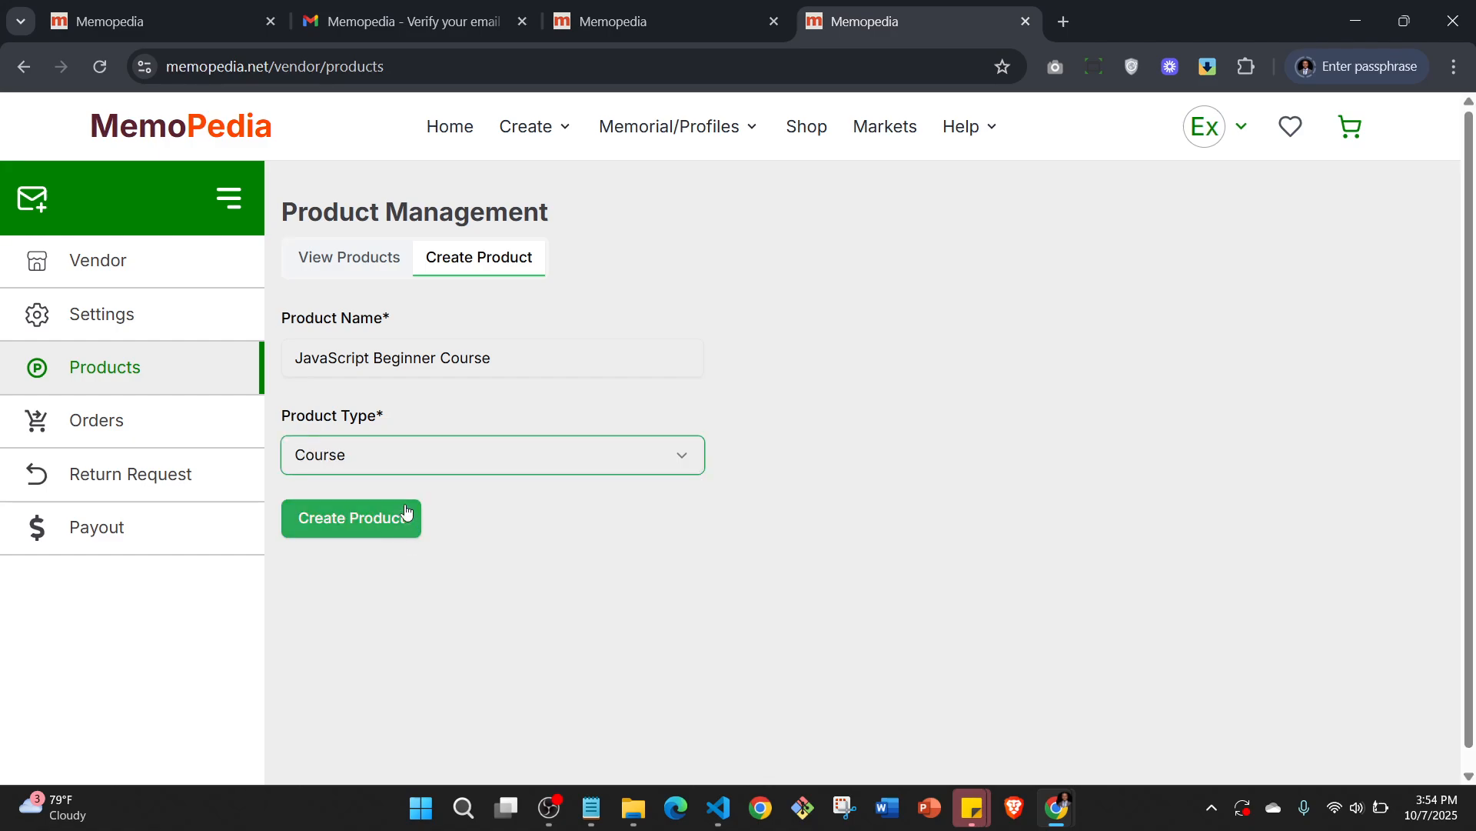
left_click(358, 519)
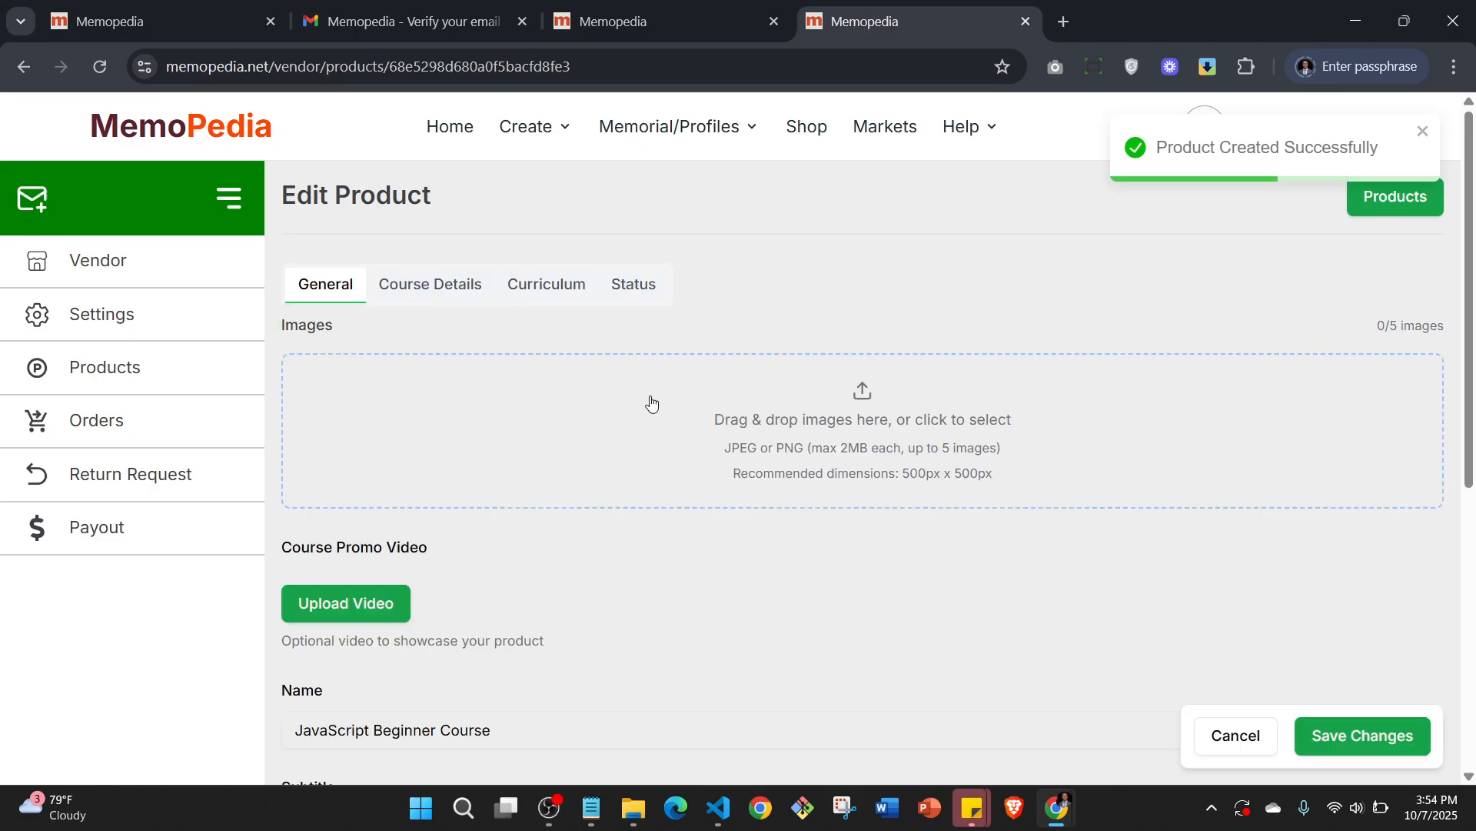
Upload the "Modern JavaScript Course" picture from the Downloads folder as the product image
left_click(784, 425)
scroll(592, 377, "down", 5)
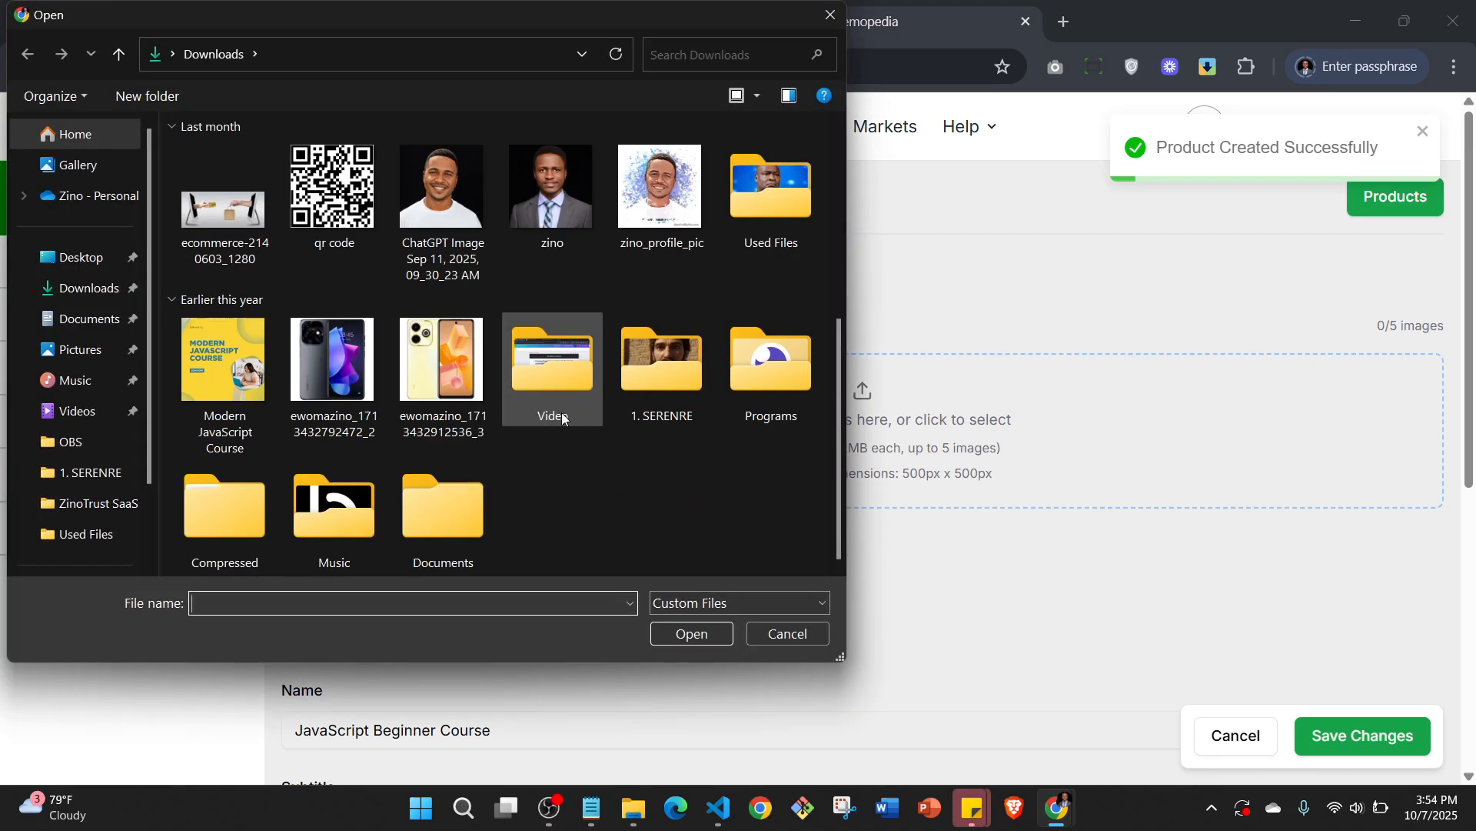
left_click(234, 391)
left_click(690, 634)
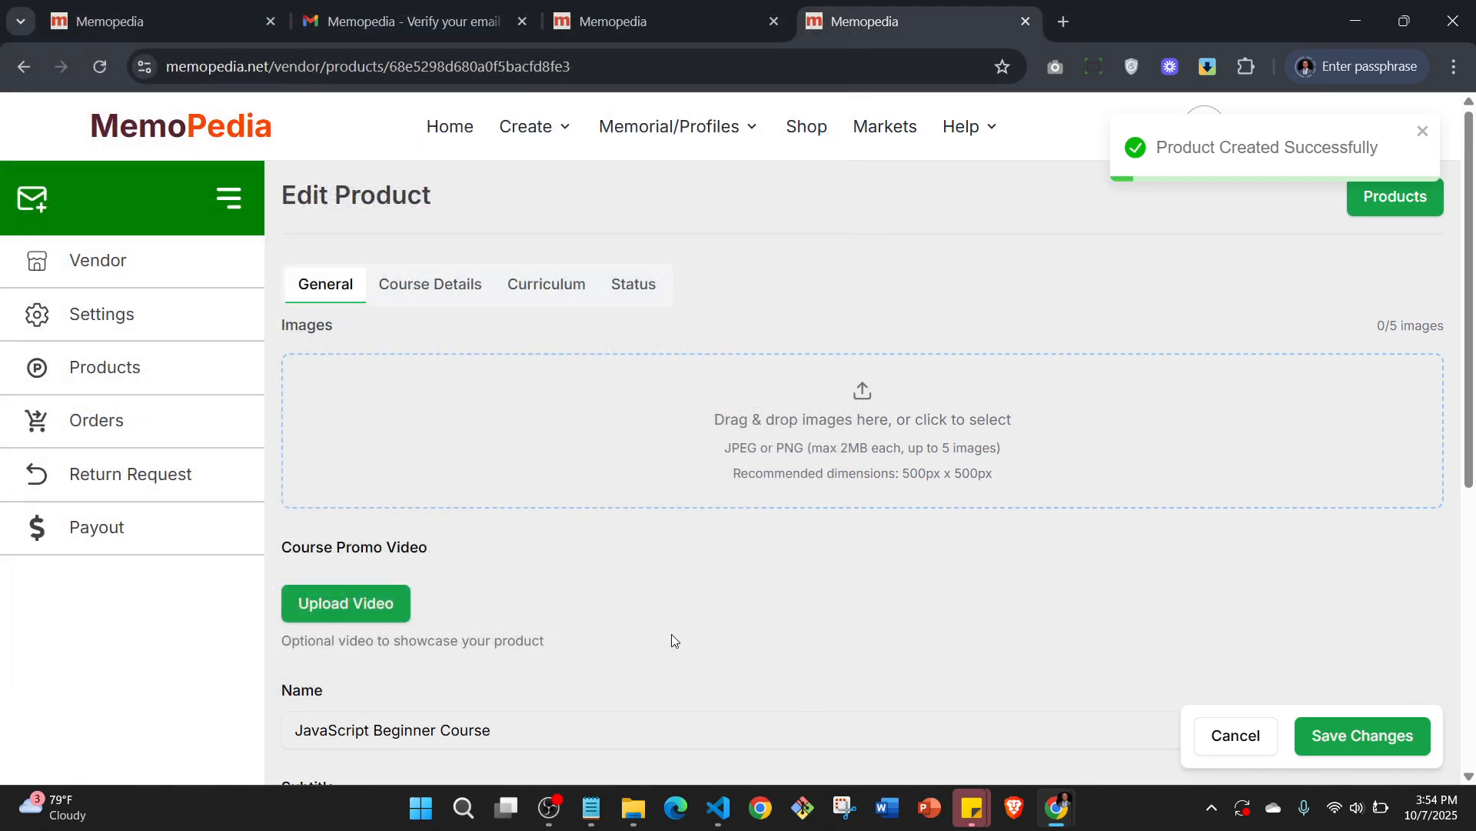
scroll(507, 557, "down", 4)
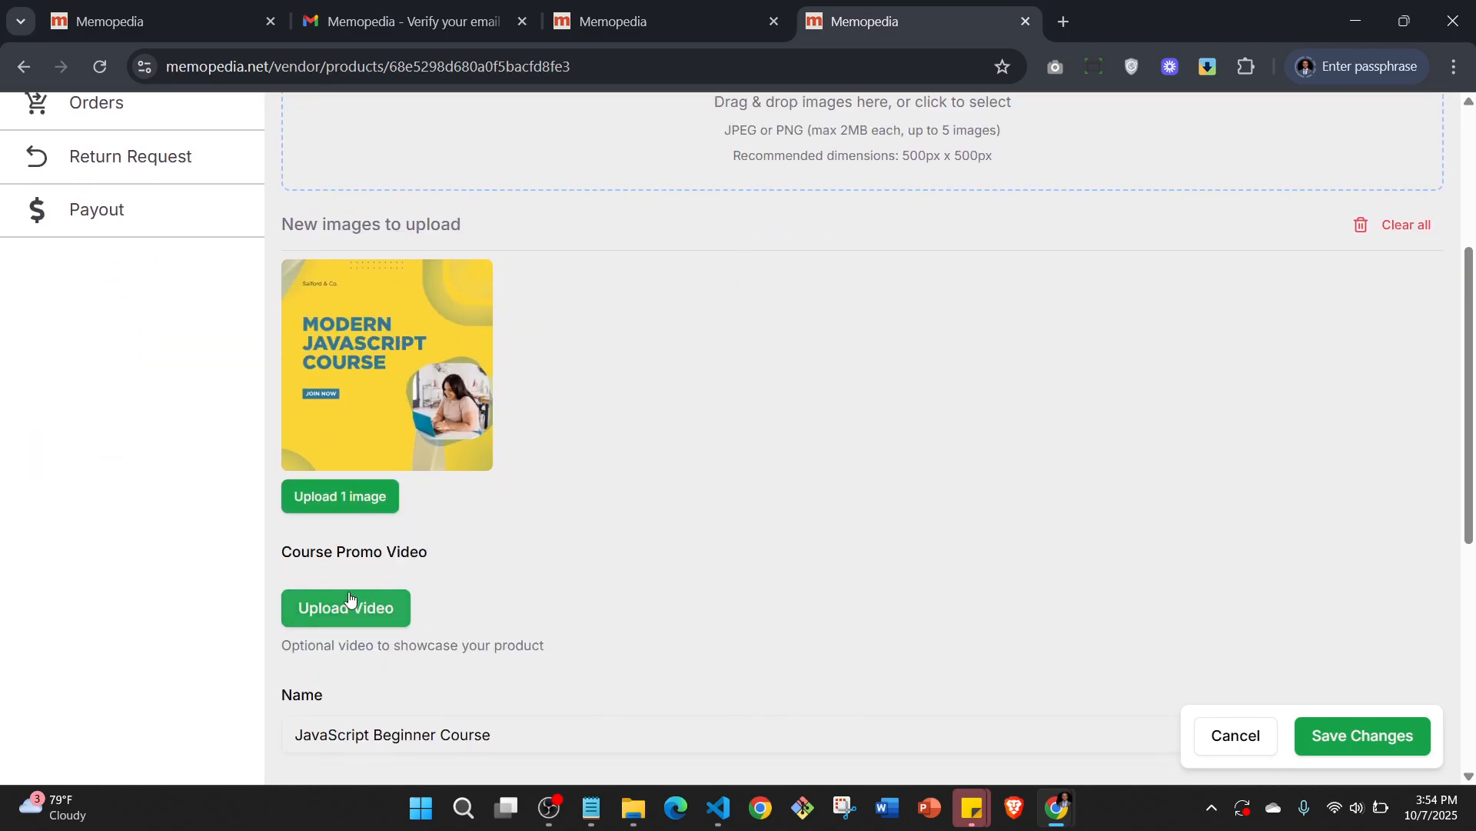
left_click(346, 499)
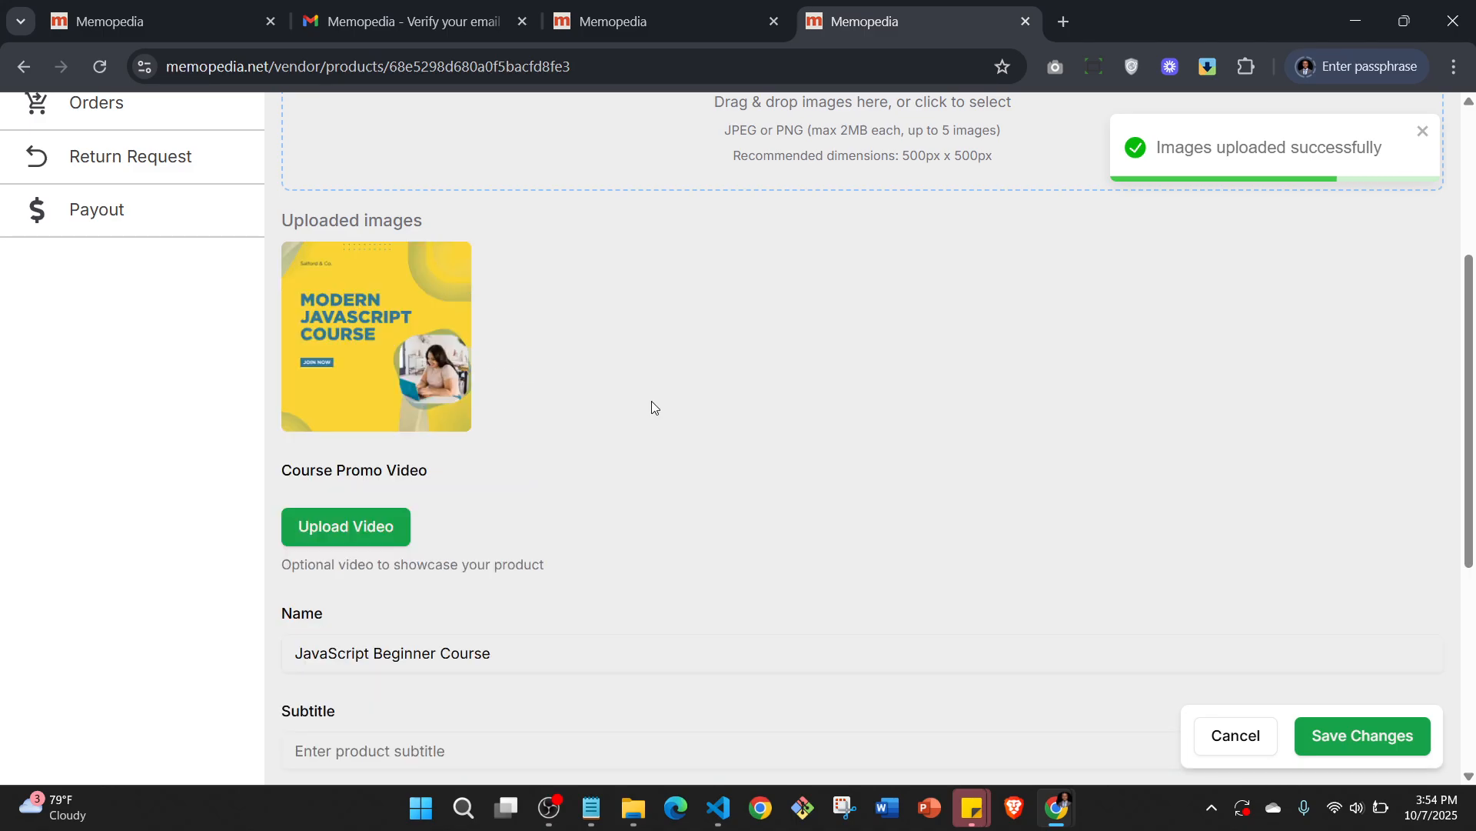
Set the product subtitle to "Learn Javascript from the beginning...", adapting the earlier React subtitle suggestion
scroll(652, 404, "down", 3)
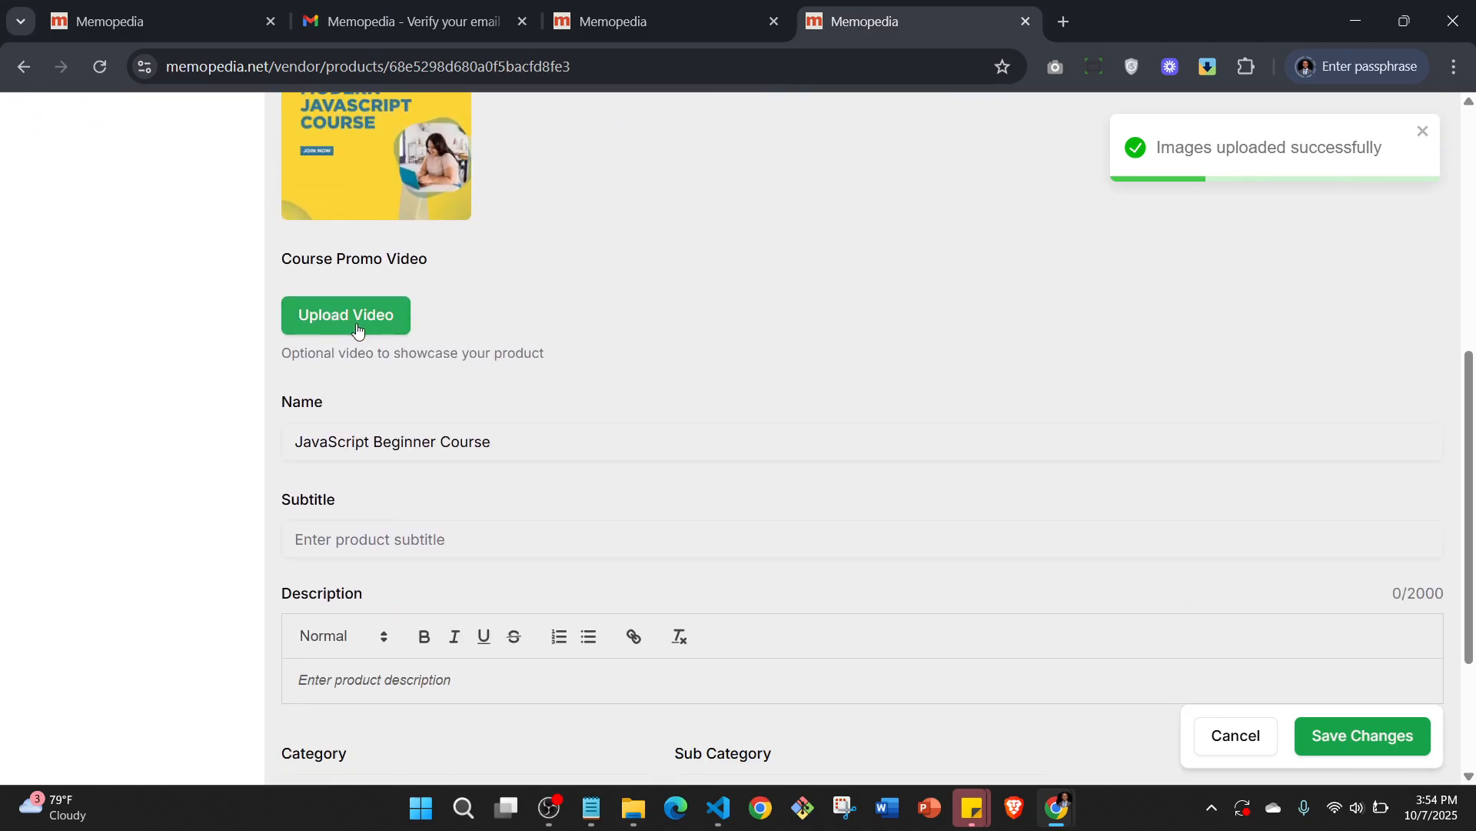
scroll(834, 329, "down", 1)
scroll(790, 330, "down", 1)
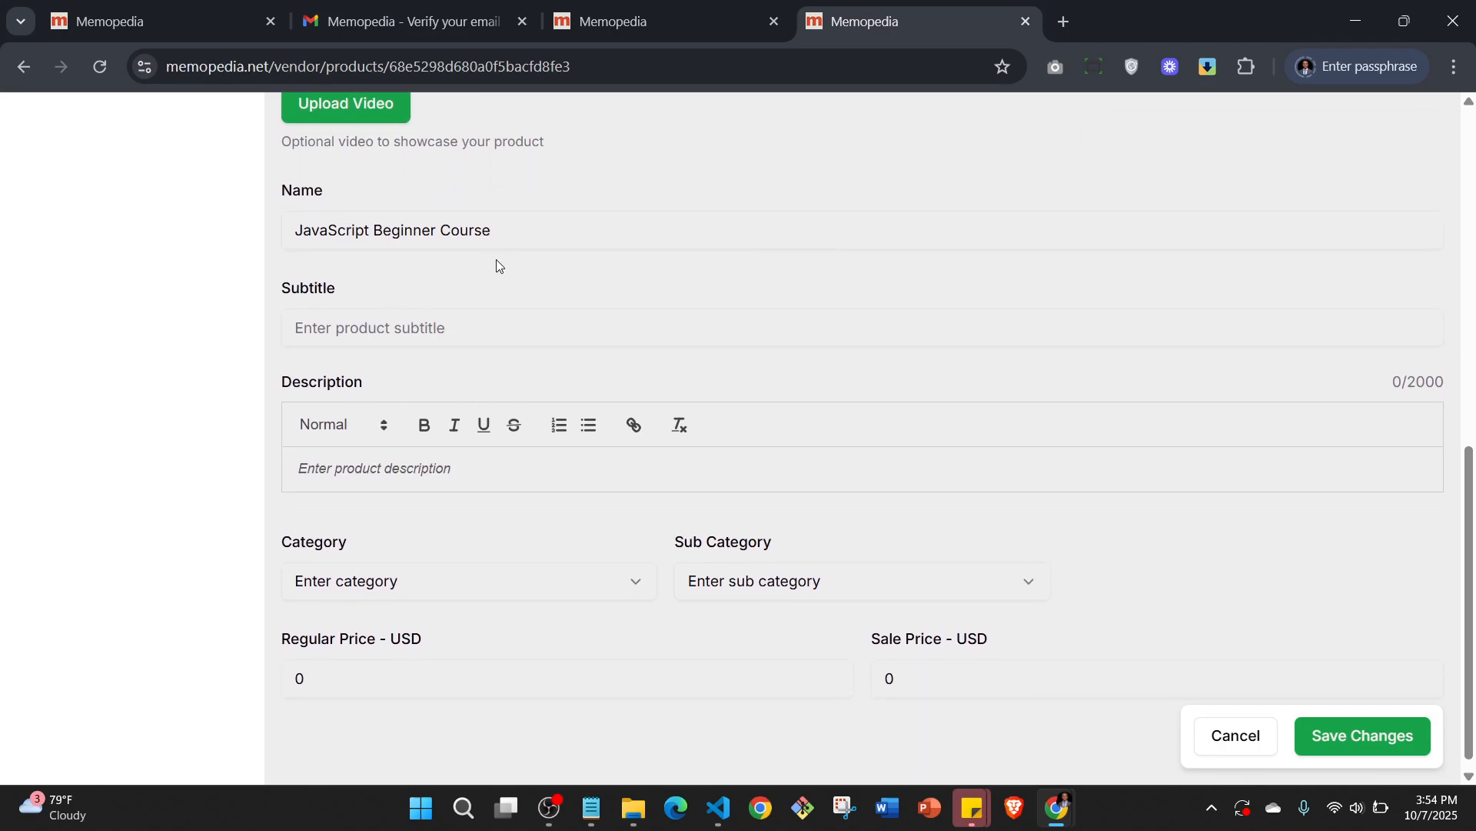
left_click(429, 327)
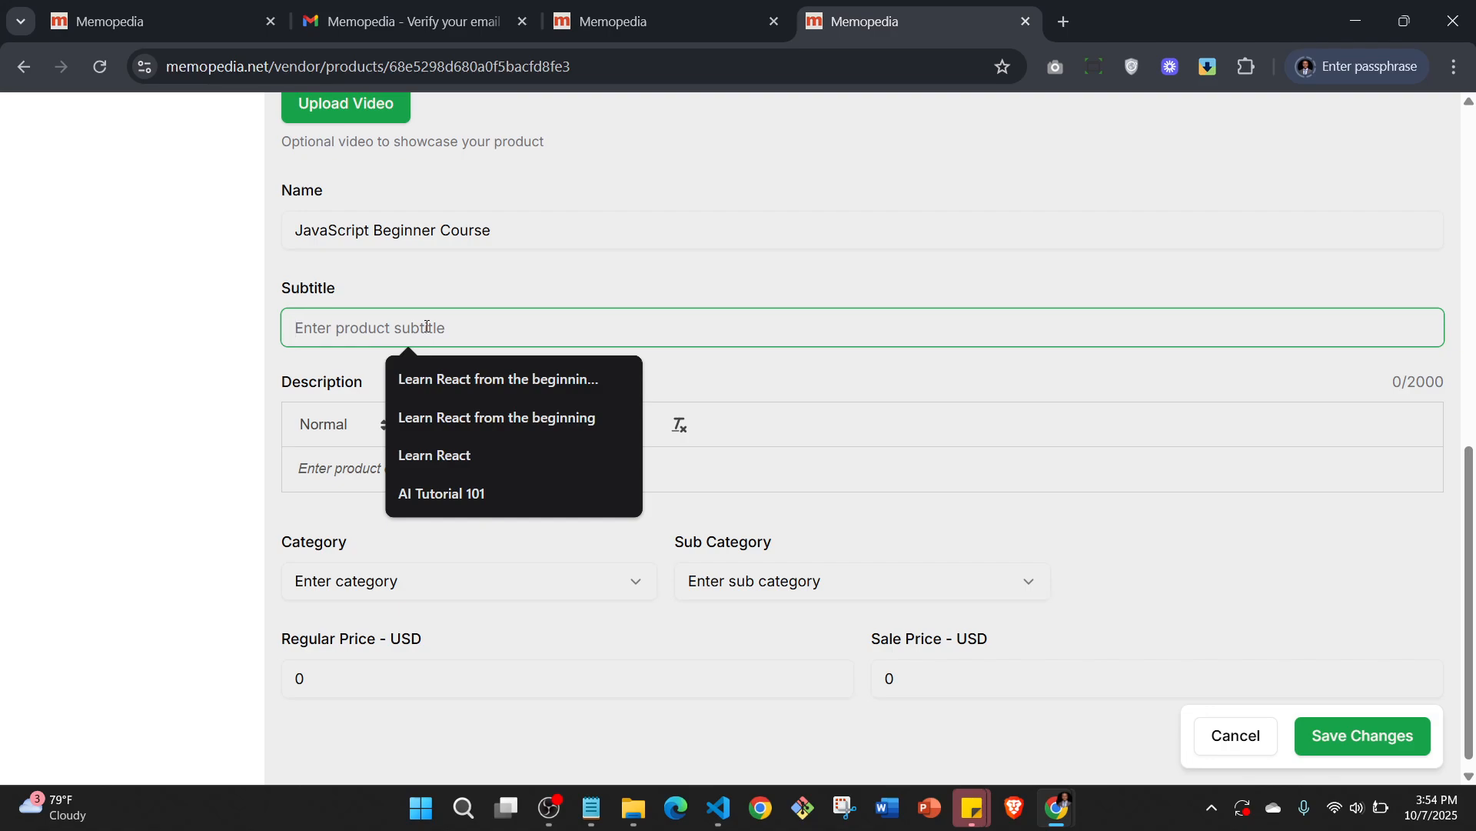
left_click(477, 378)
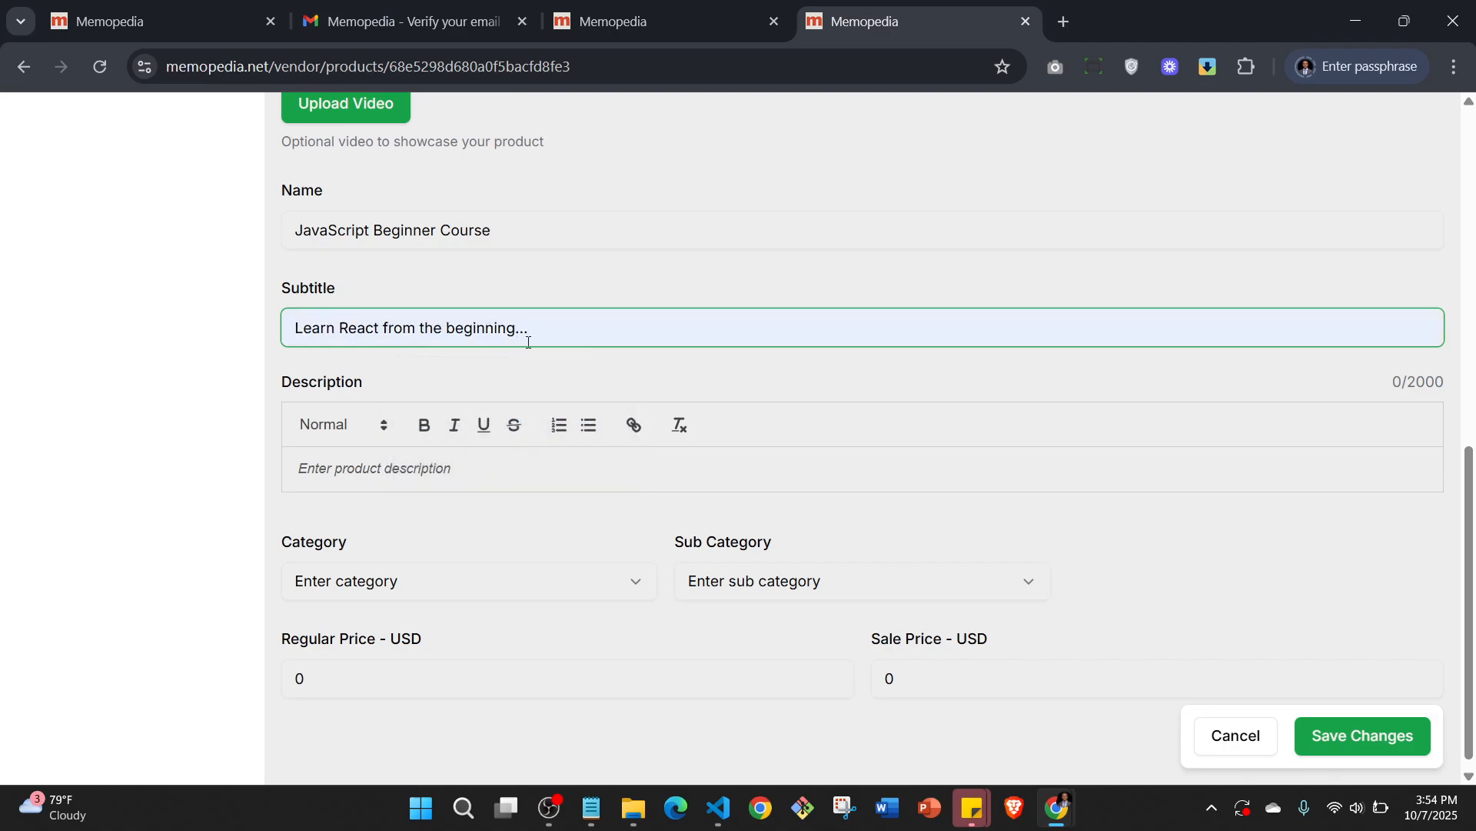
key("ctrl+shift+Left")
key("BackSpace")
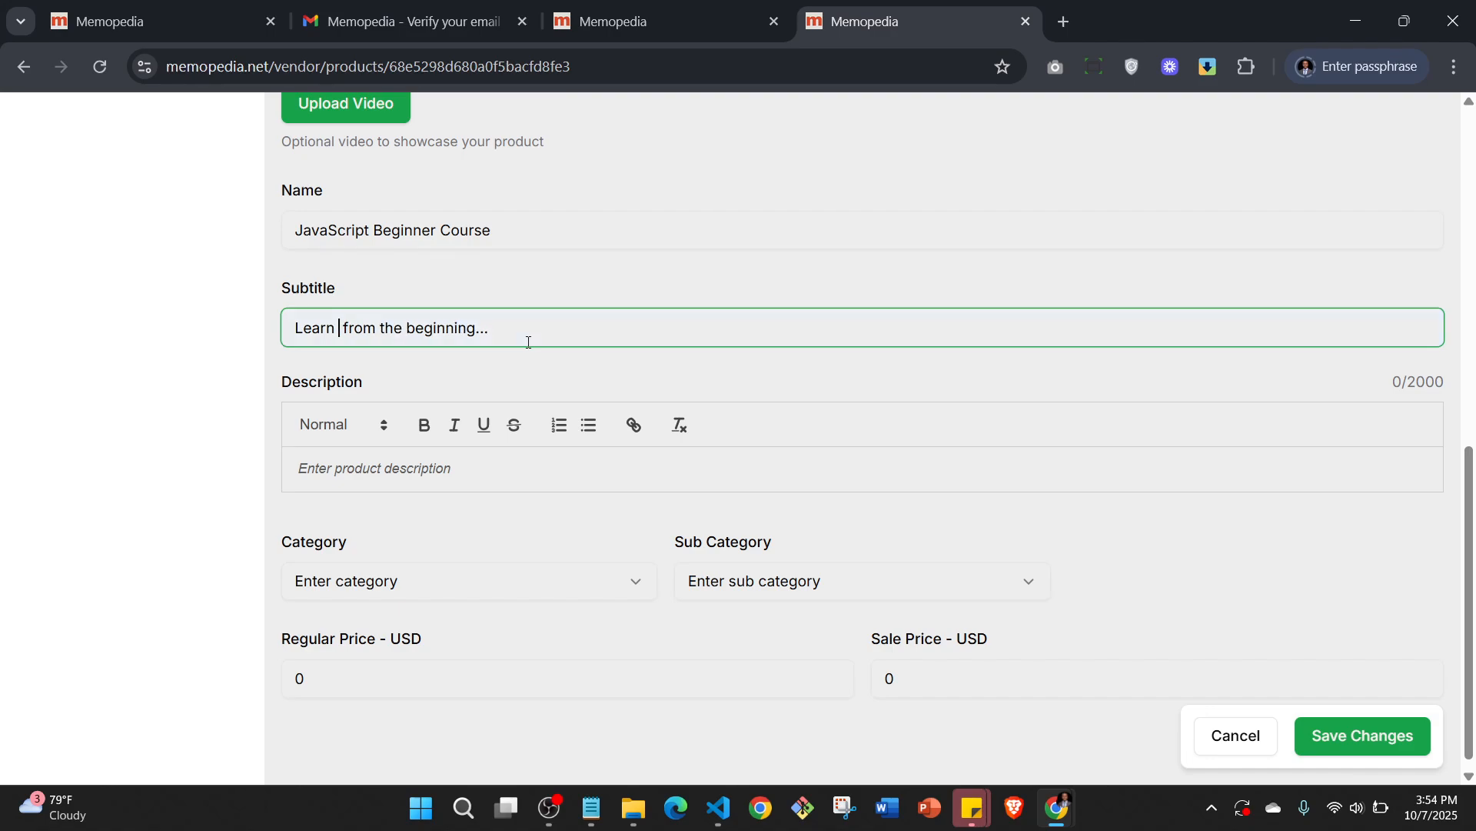
type("Javasc")
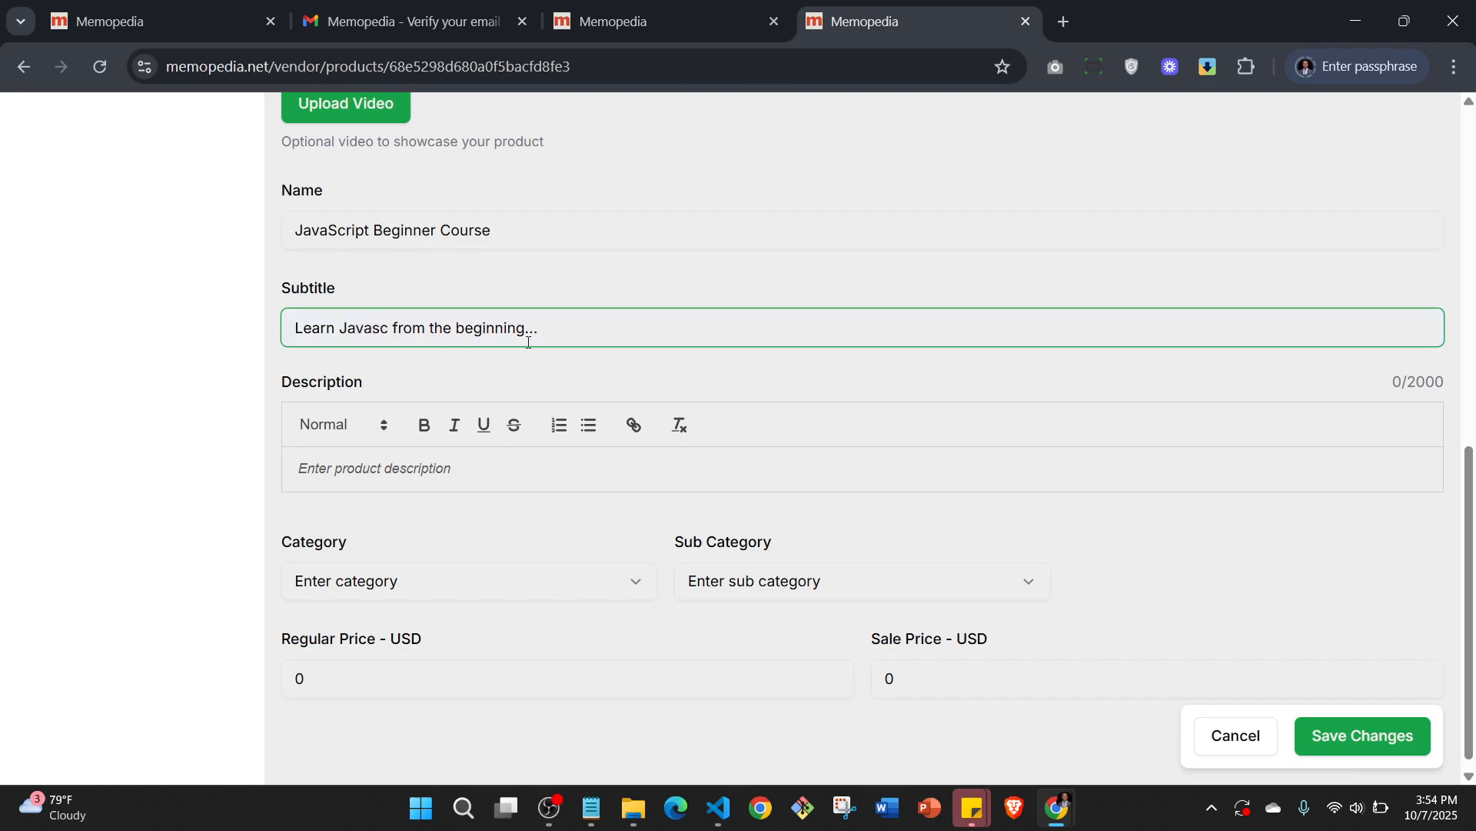
type("ript")
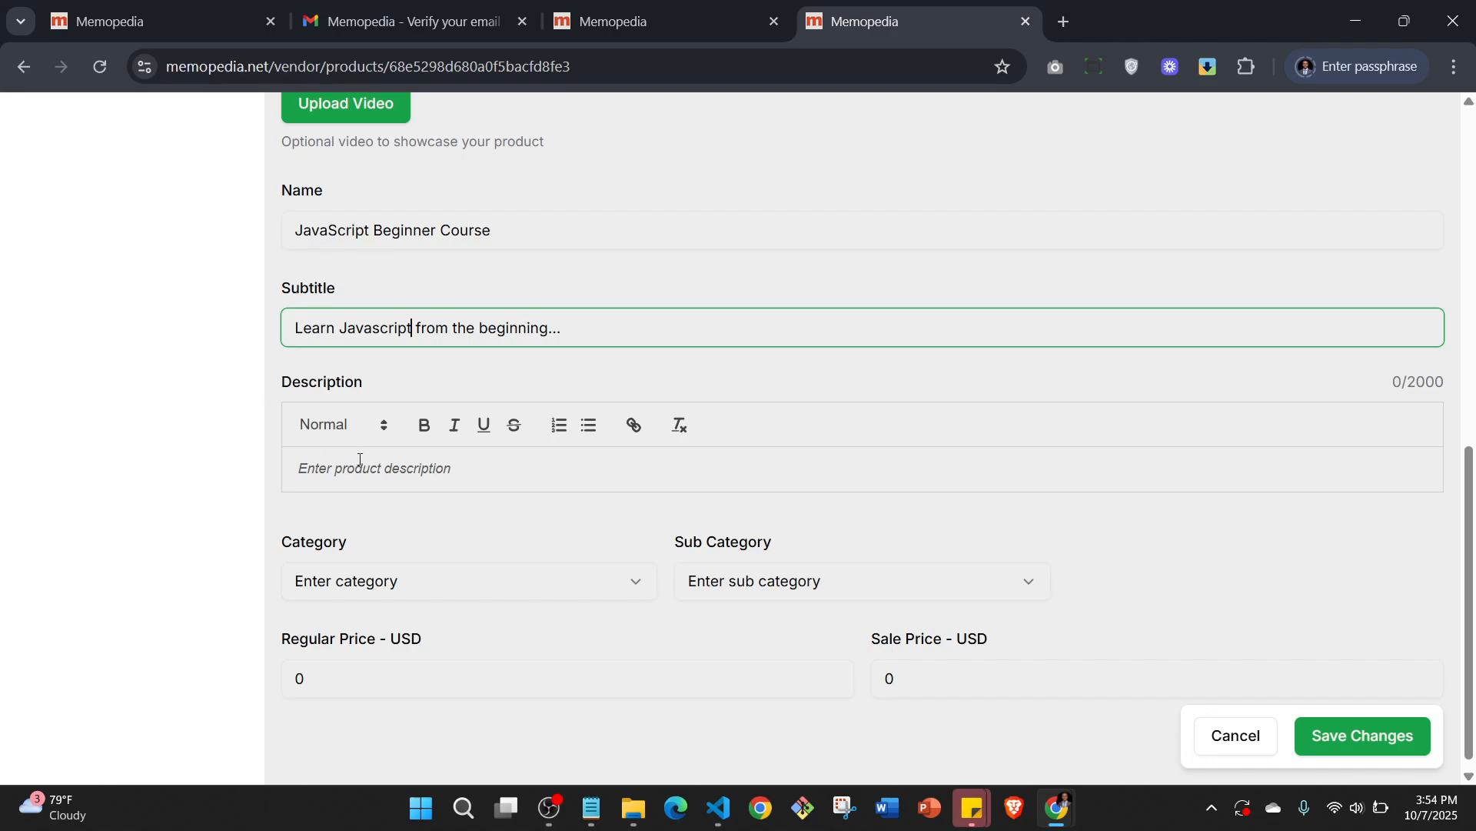
Paste the copied "Experience speed and brilliance with the Tecno Spark X5..." text as the description and choose category Others with sub category iPhone
left_click(360, 459)
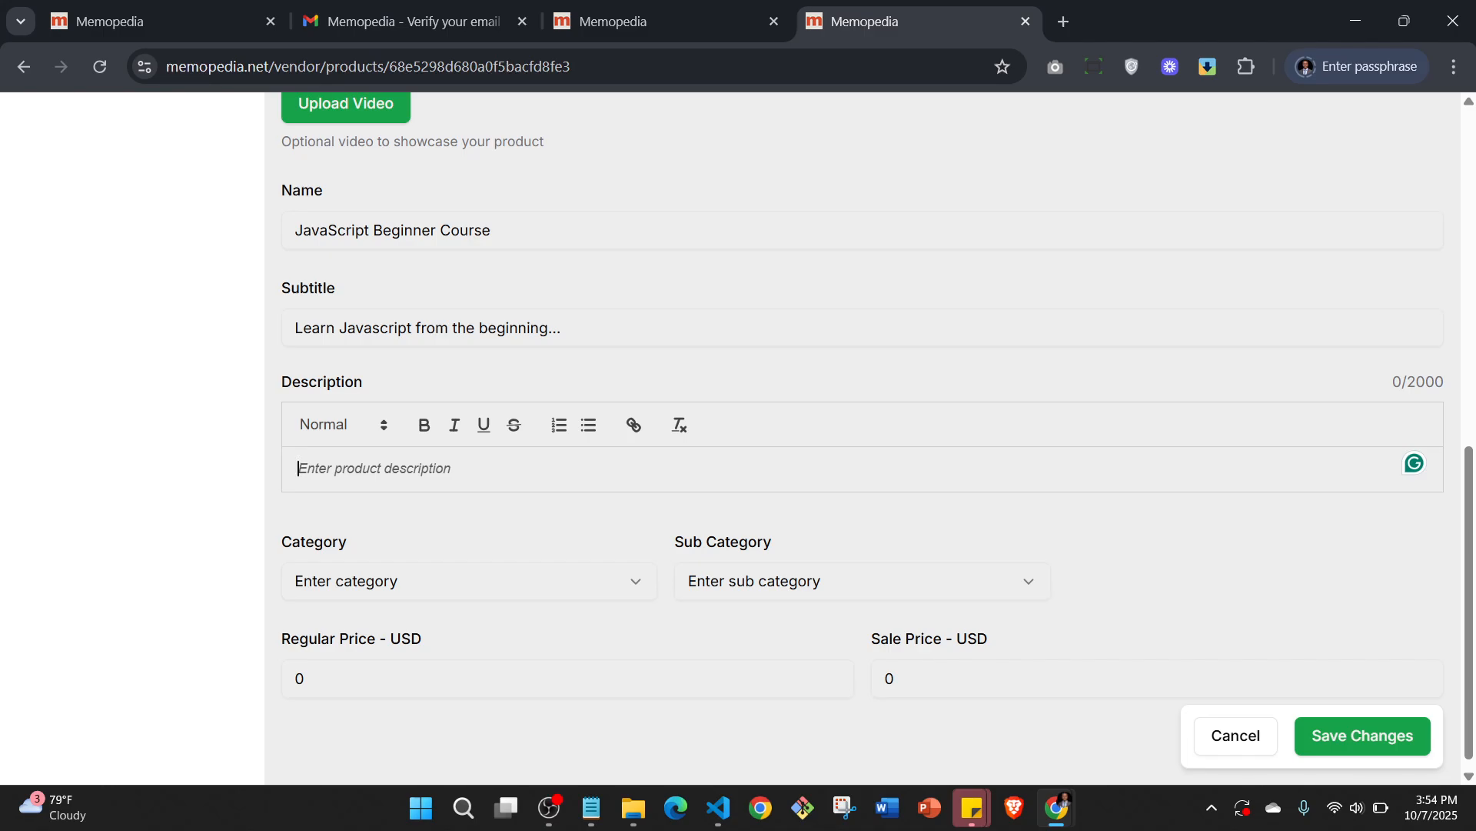
type("Experience speed and brilliance with the Tecno Spark X5. Powered by an Octa-core processor, 8GB RAM, and a vibrant 6.8\" HD+ display, it delivers smooth performance for work and play. Capture every moment with its 50MP AI triple camera and enjoy long-lasting power from the 5000mAh battery with fast charging. Sleek, smart, and built for everyday brilliance.")
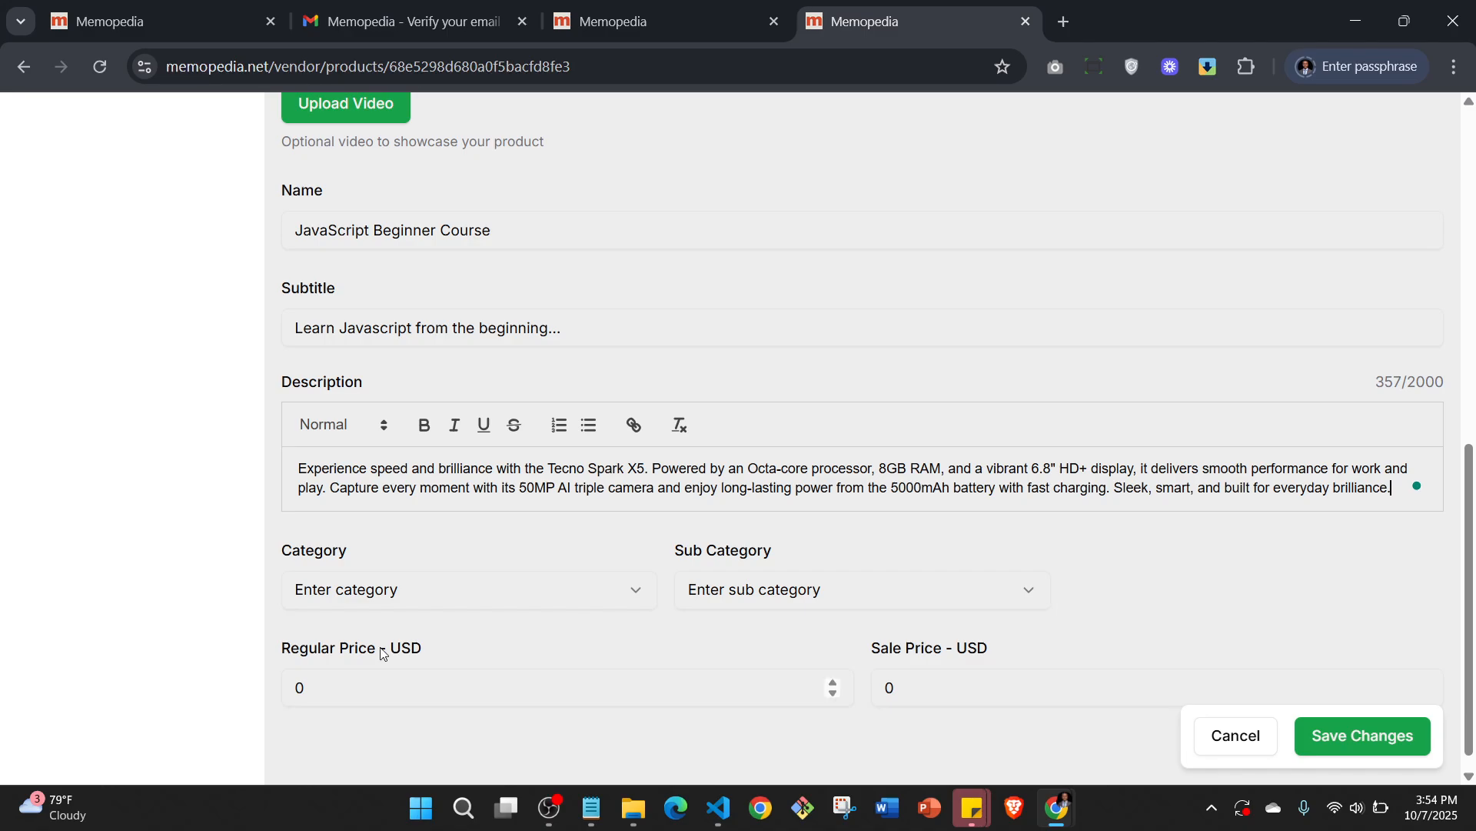
left_click(370, 595)
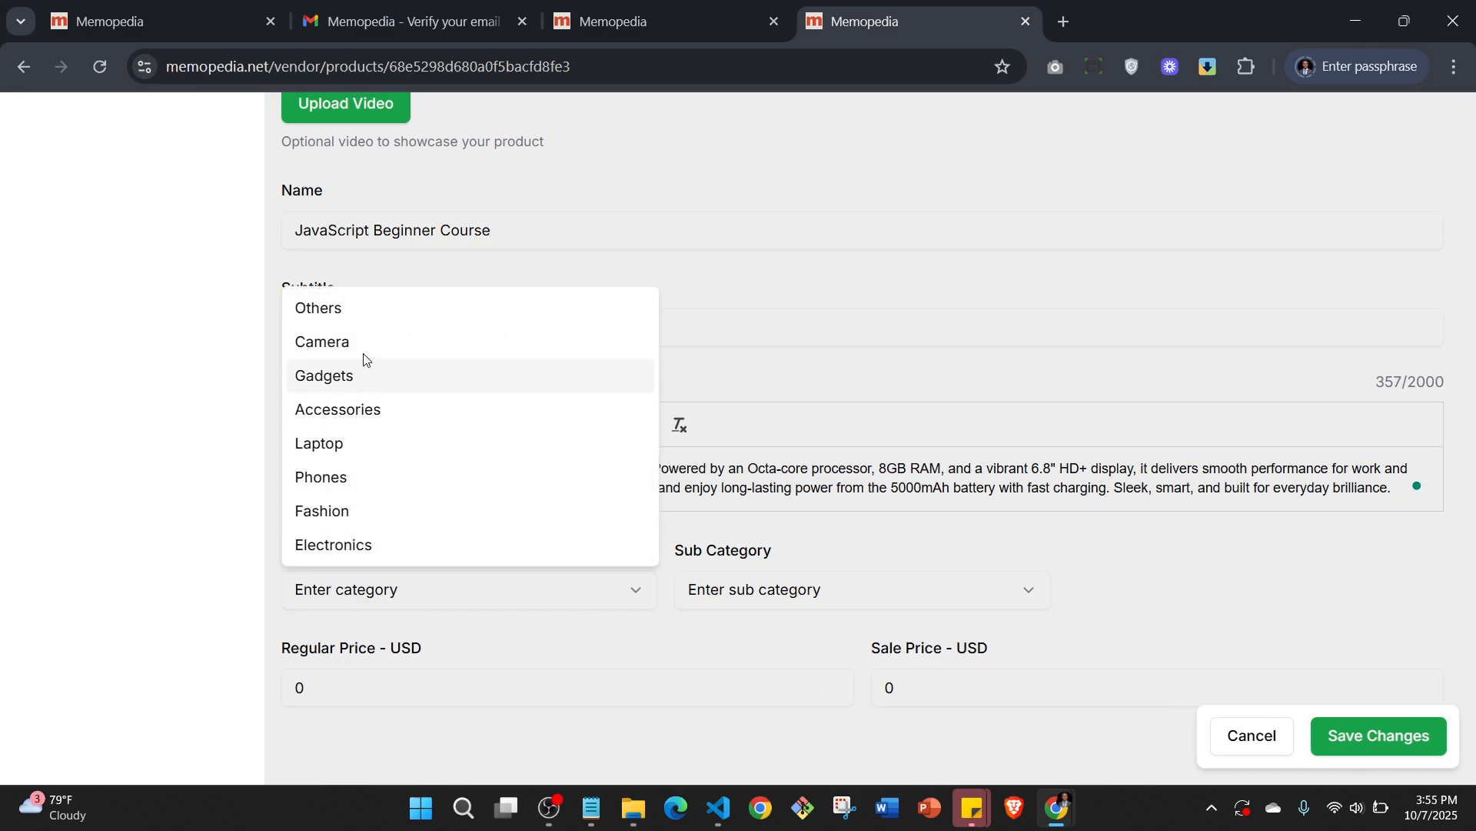
left_click(353, 311)
left_click(763, 605)
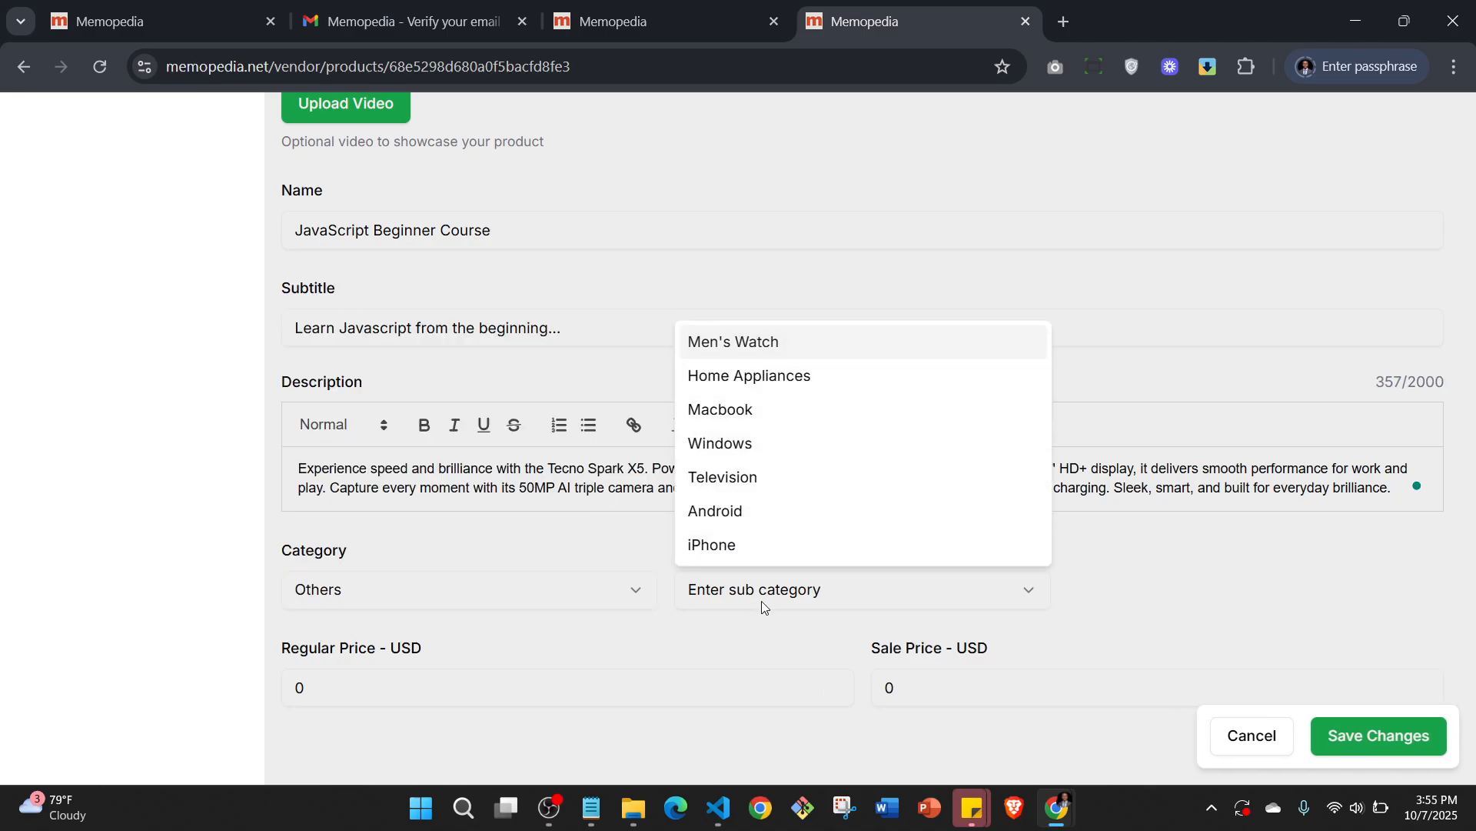
left_click(751, 547)
Set the regular price to 50 USD and the sale price to 29 USD, and save the product changes
left_click(415, 689)
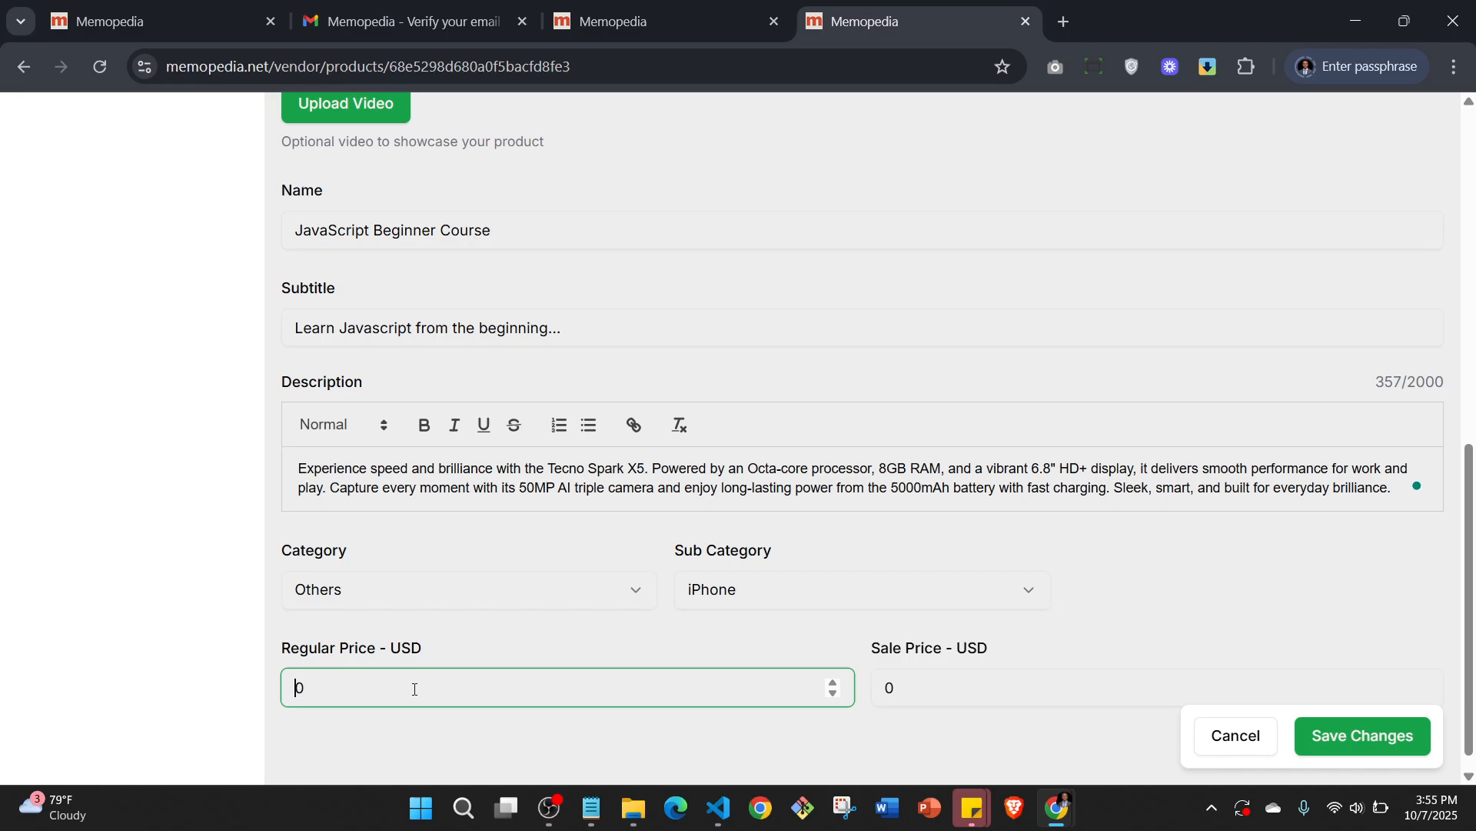
type("50")
left_click(887, 687)
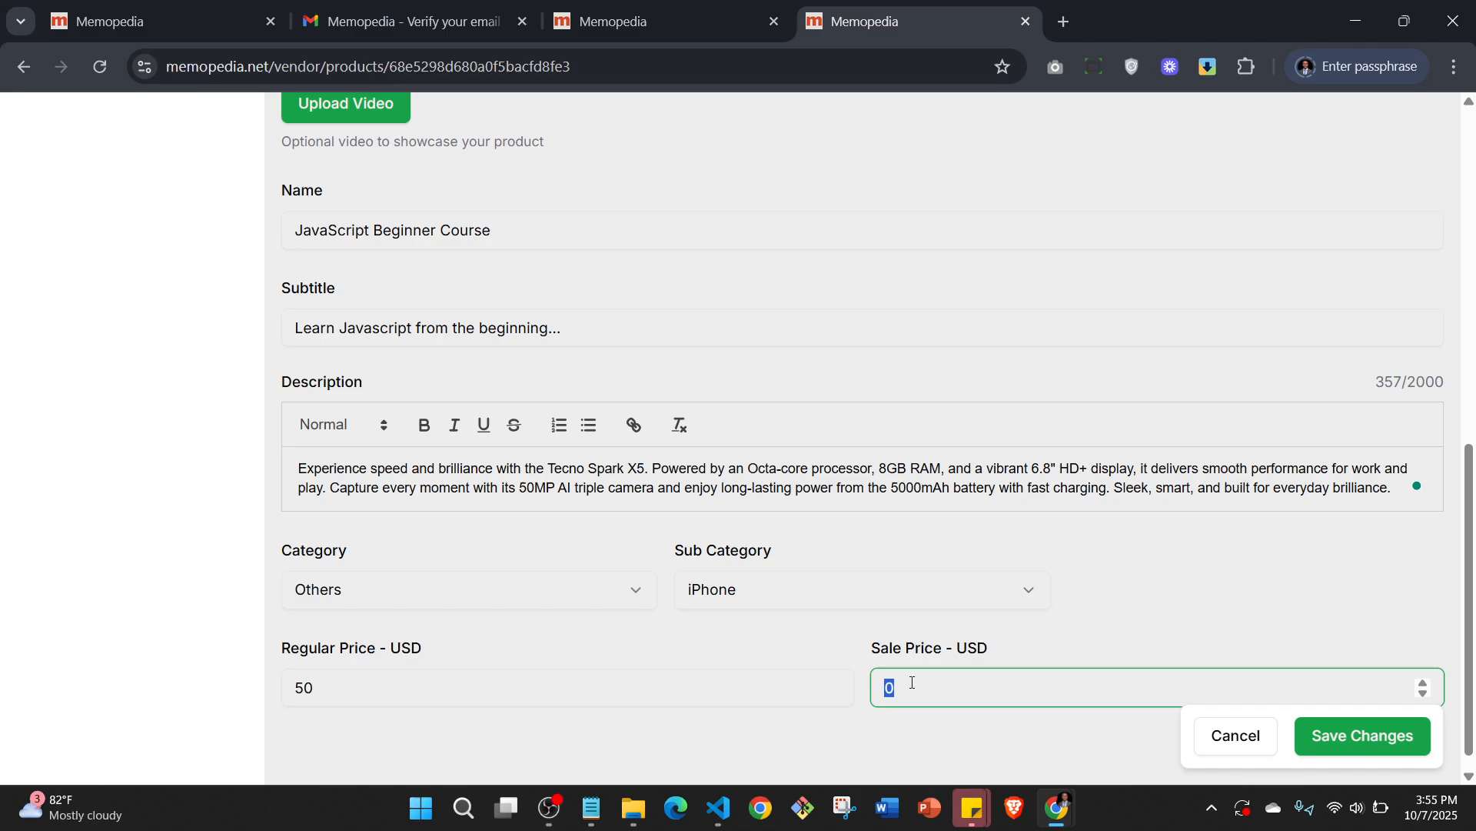
type("29")
scroll(1176, 553, "down", 1)
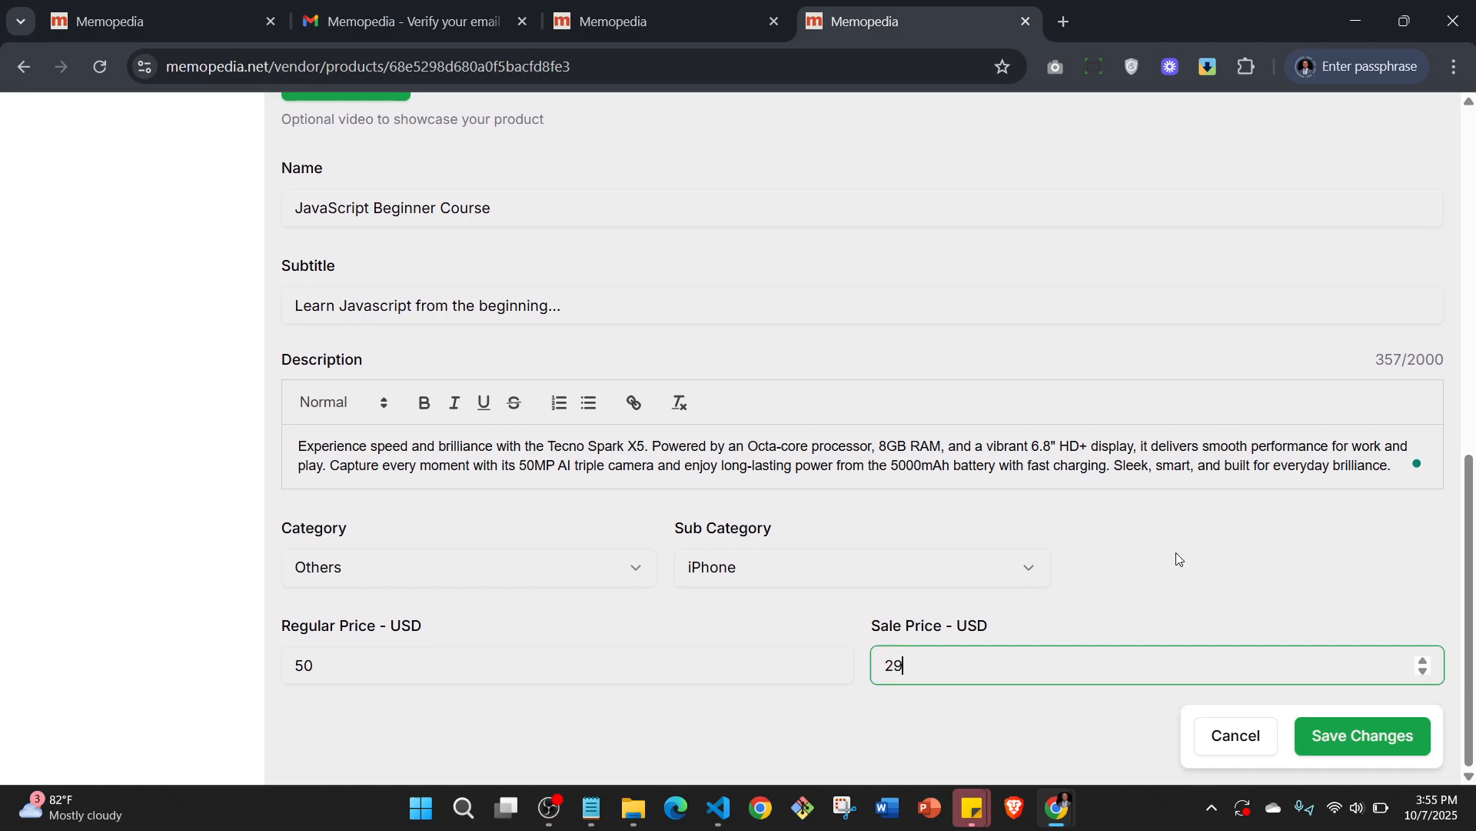
left_click(1374, 743)
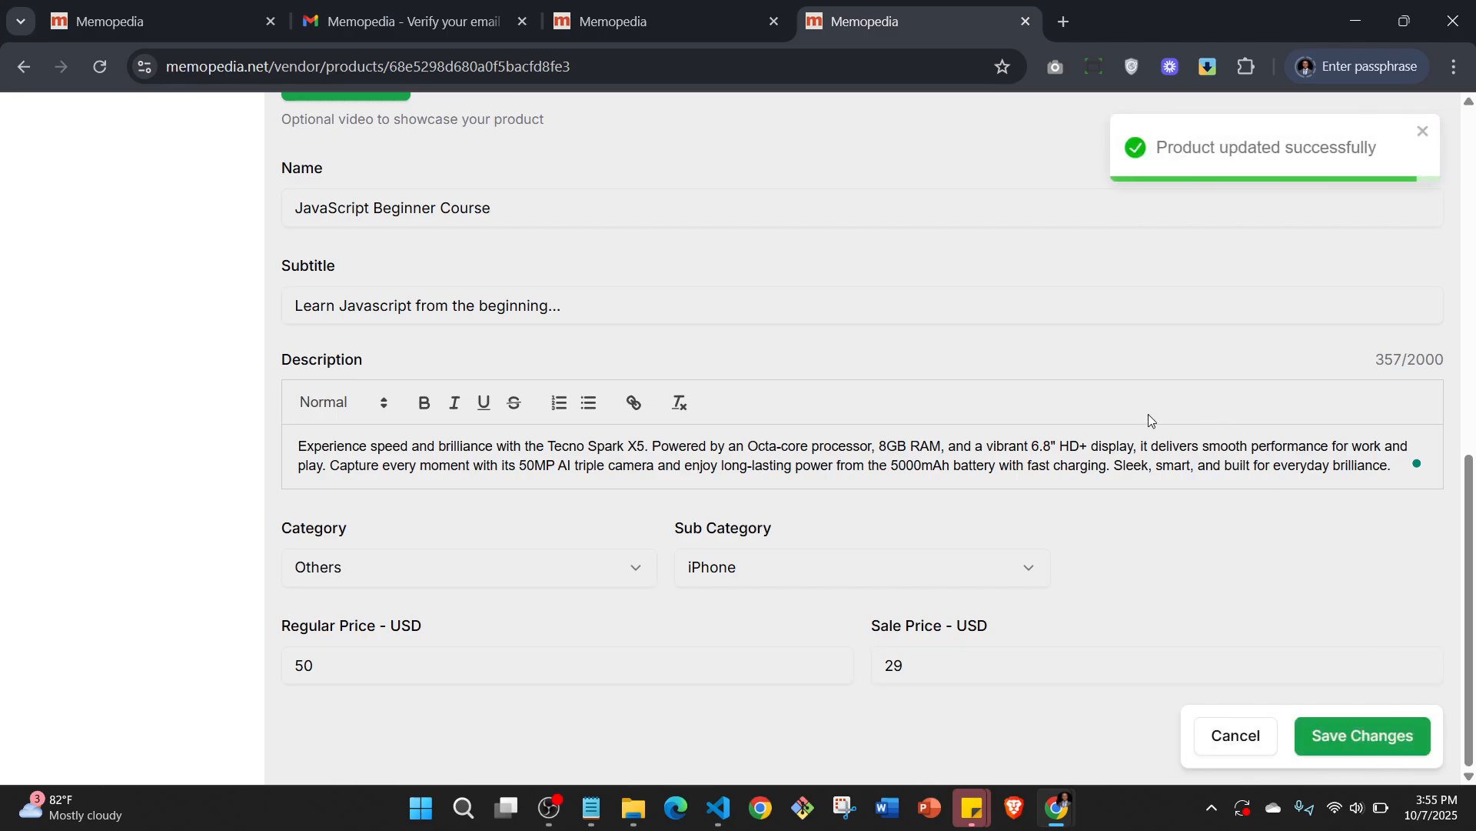
In the course details, set the difficulty level to Beginner and paste the copied Tecno Spark X5 text as the welcome message
scroll(1062, 400, "up", 8)
scroll(1063, 400, "up", 2)
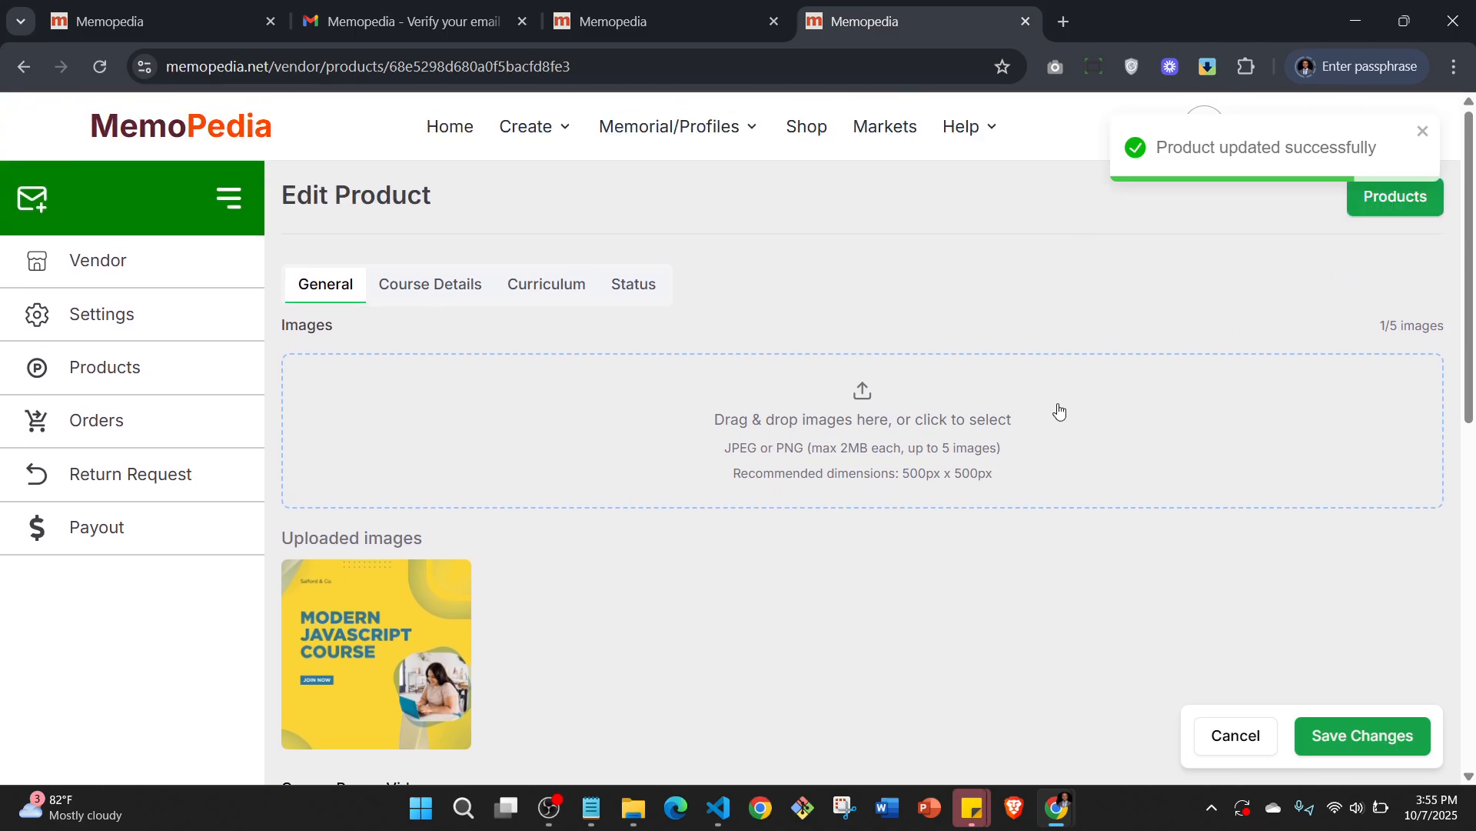
left_click(422, 294)
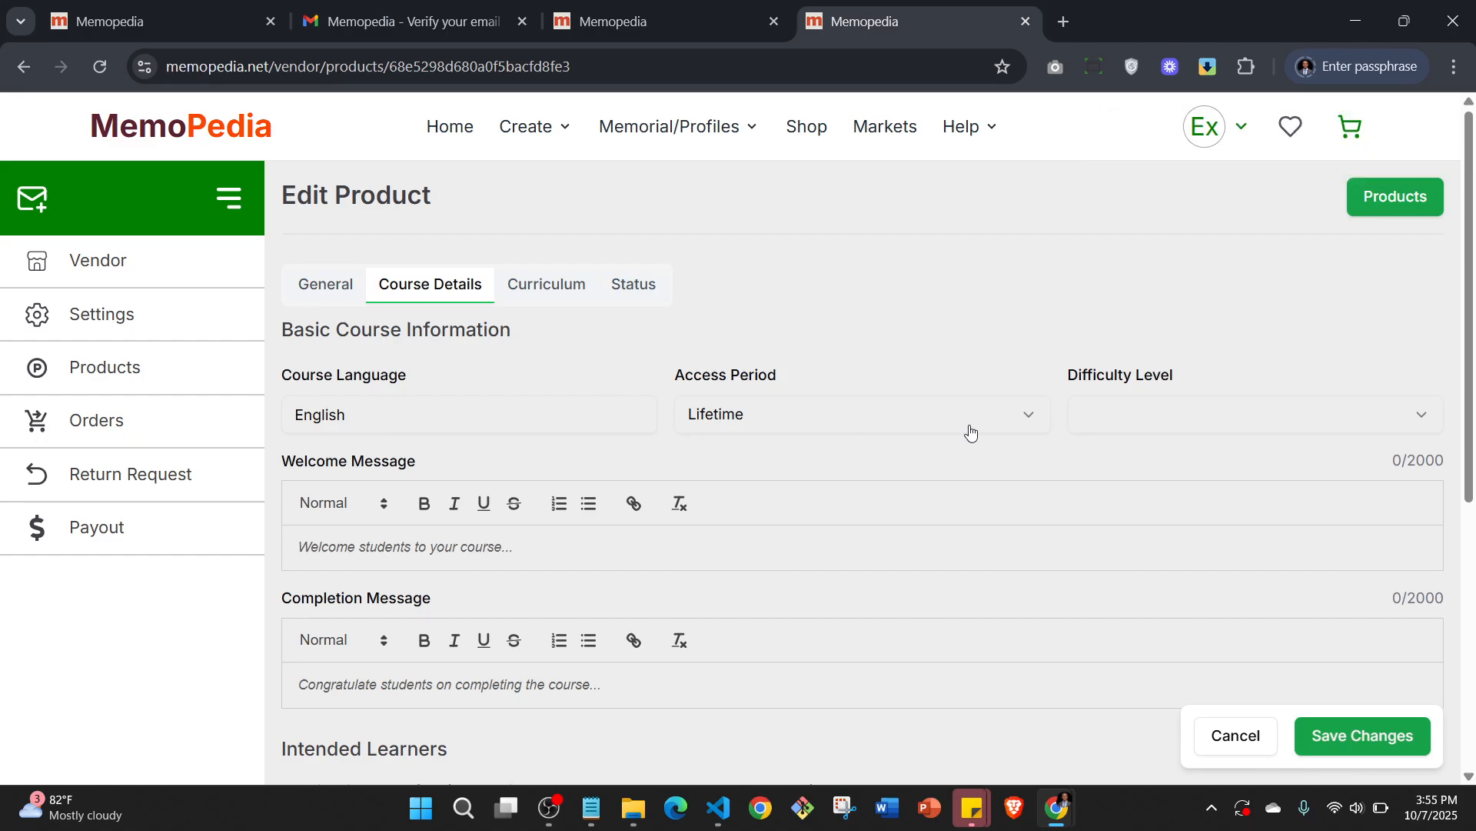
left_click(1123, 415)
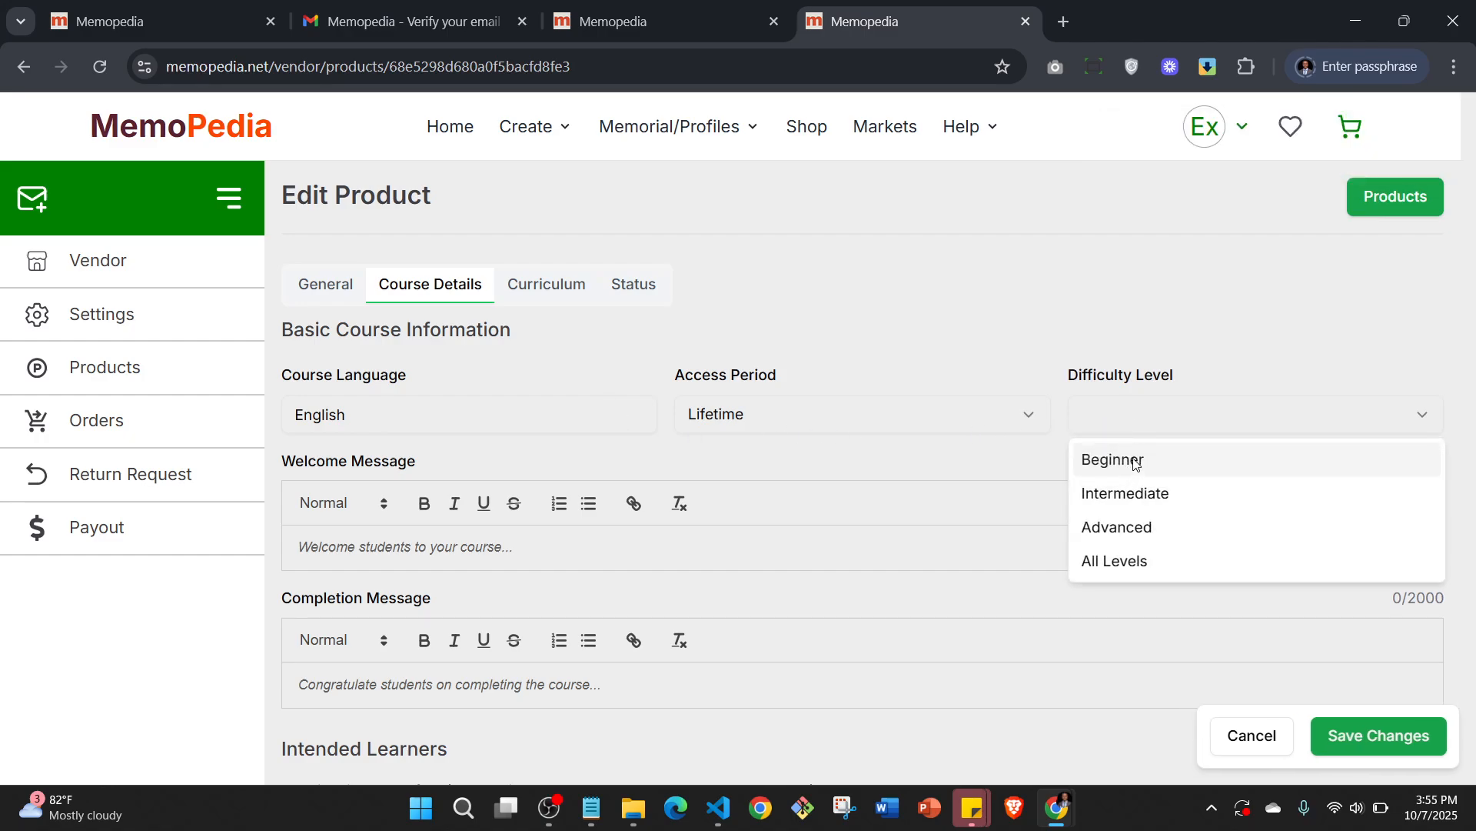
left_click(1135, 463)
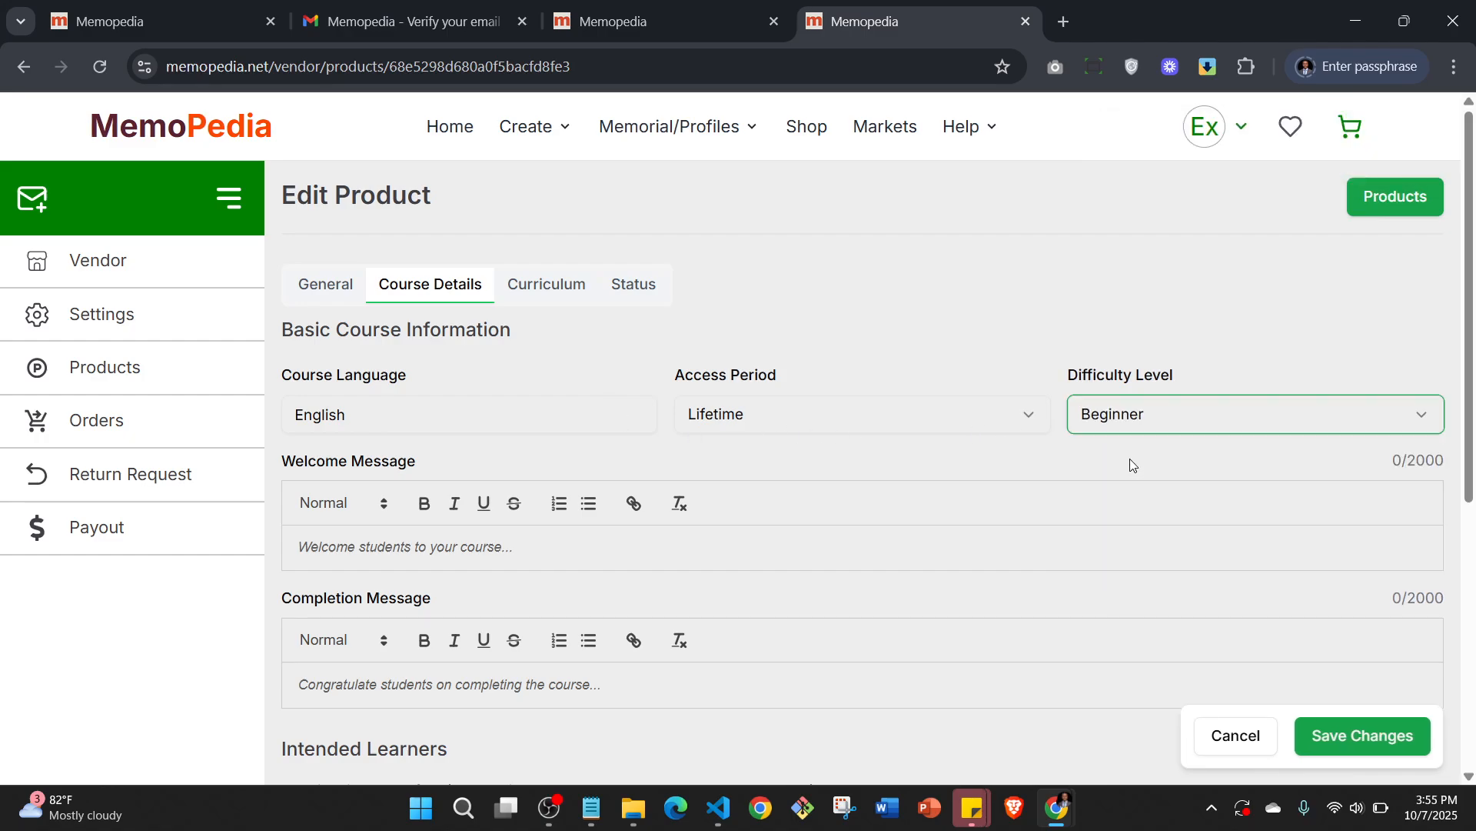
left_click(409, 551)
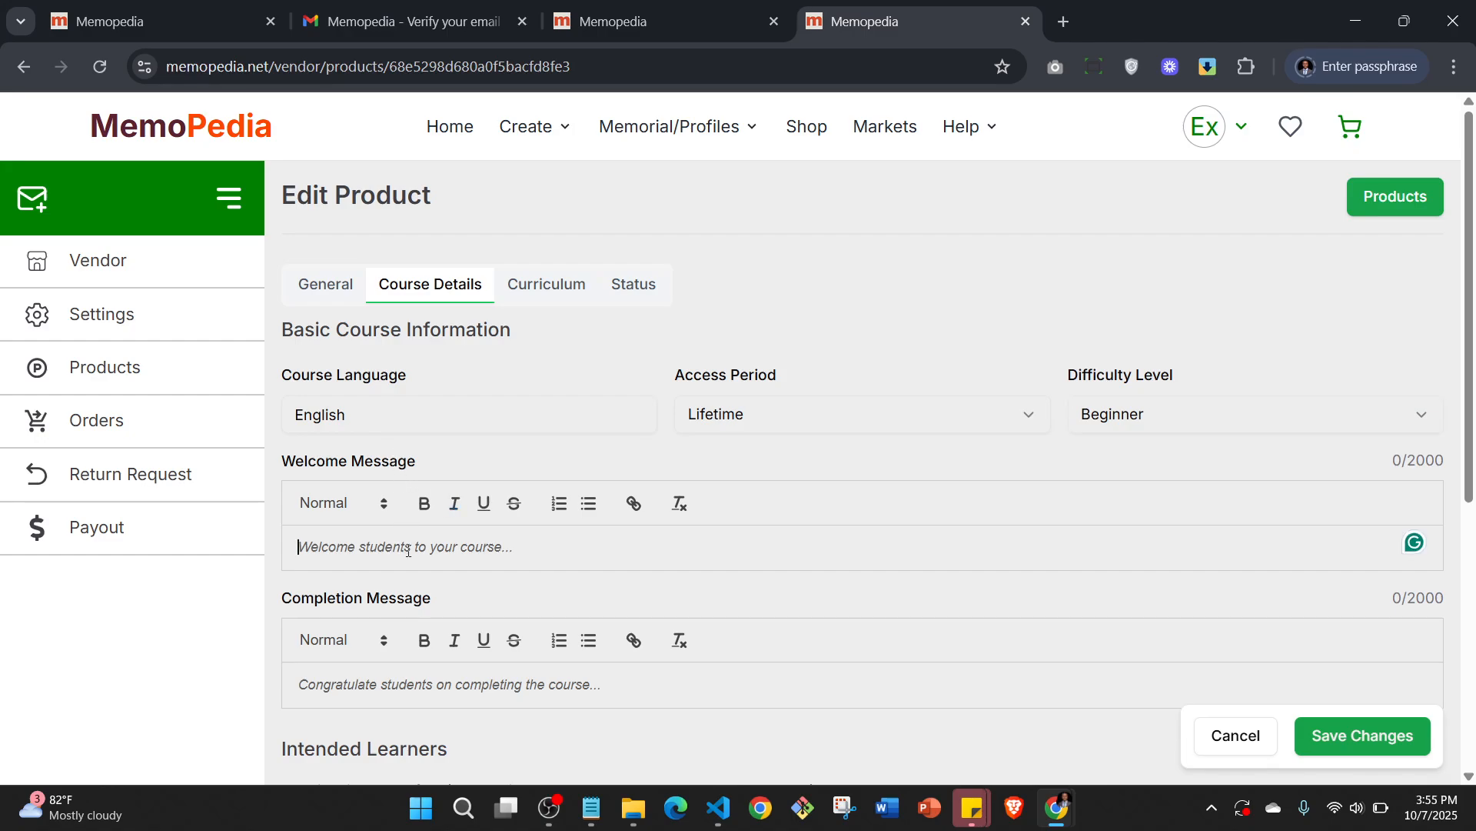
type("Experience speed and brilliance with the Tecno Spark X5. Powered by an Octa-core processor, 8GB RAM, and a vibrant 6.8\" HD+ display, it delivers smooth performance for work and play. Capture every moment with its 50MP AI triple camera and enjoy long-lasting power from the 5000mAh battery with fast charging. Sleek, smart, and built for everyday brilliance.")
Copy the welcome message's first sentence, "Experience speed and brilliance with the Tecno Spark X5.", and paste it as the completion message
scroll(389, 621, "down", 1)
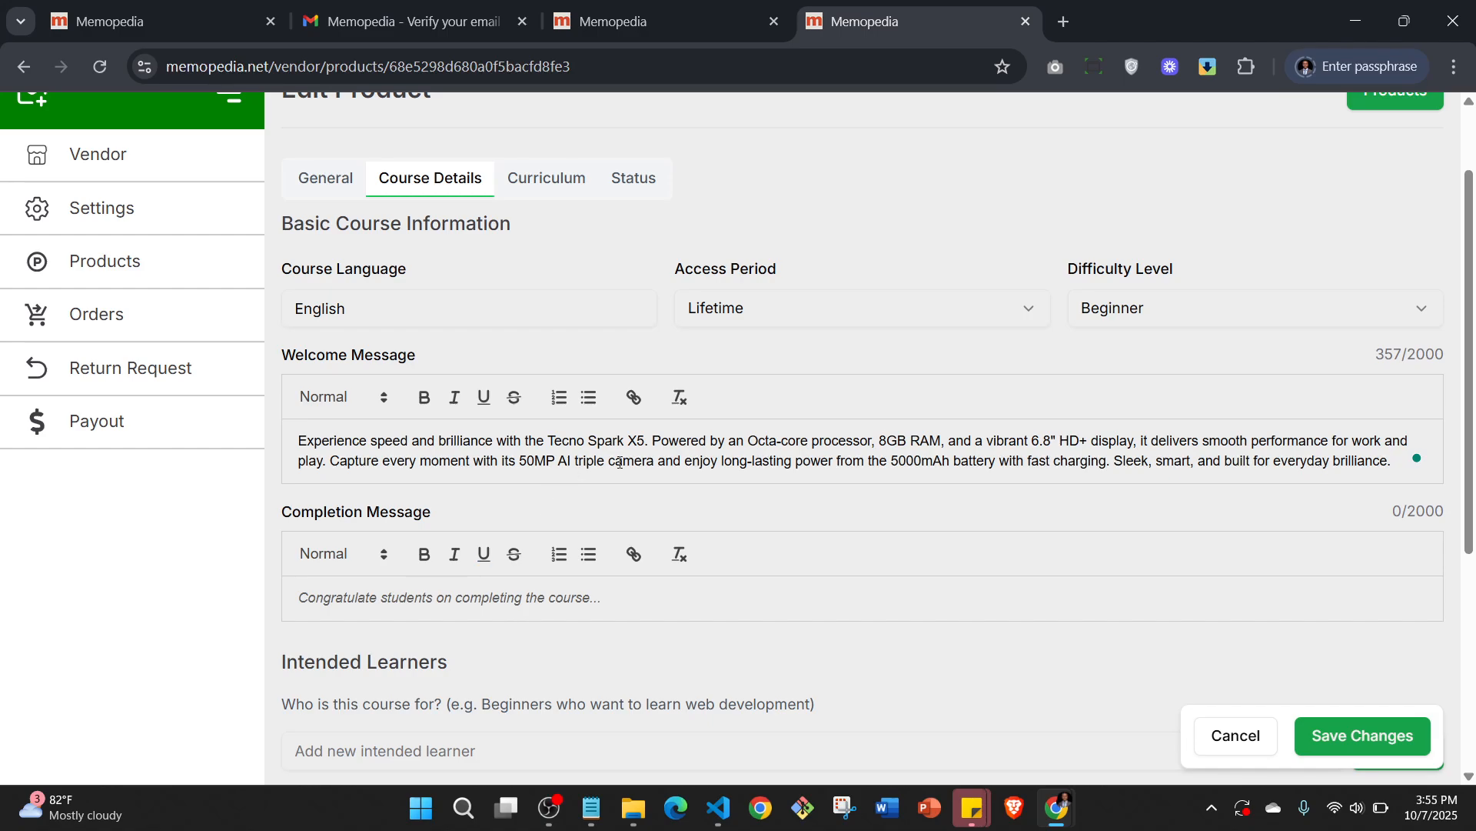
left_click_drag(655, 441, 275, 444)
key("ctrl+c")
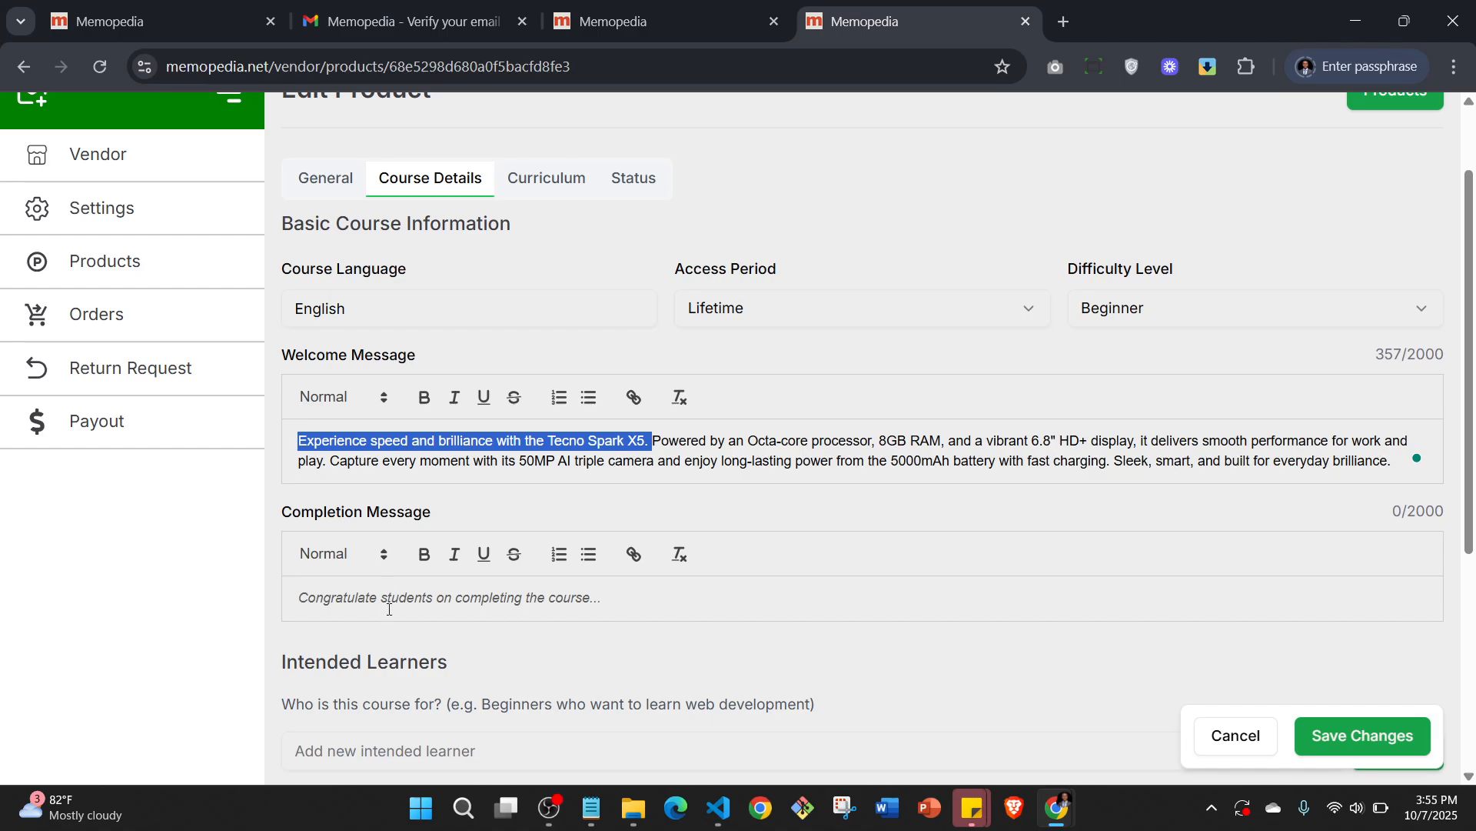
left_click(389, 609)
key("ctrl+v")
Add the copied Tecno Spark X5 sentence as an intended learner and paste it again as a second intended learner entry
scroll(377, 573, "down", 3)
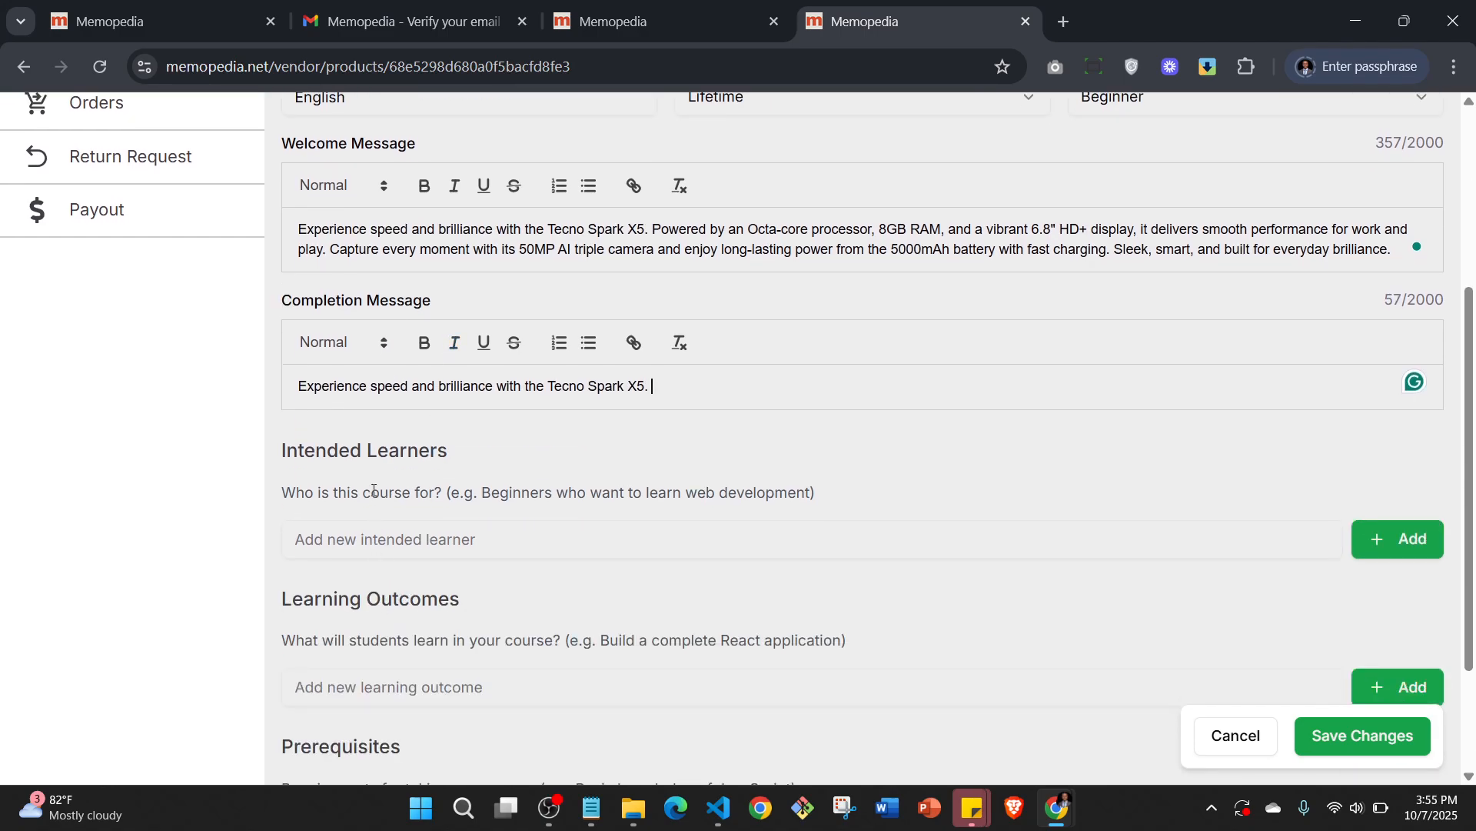
left_click(362, 540)
key("ctrl+v")
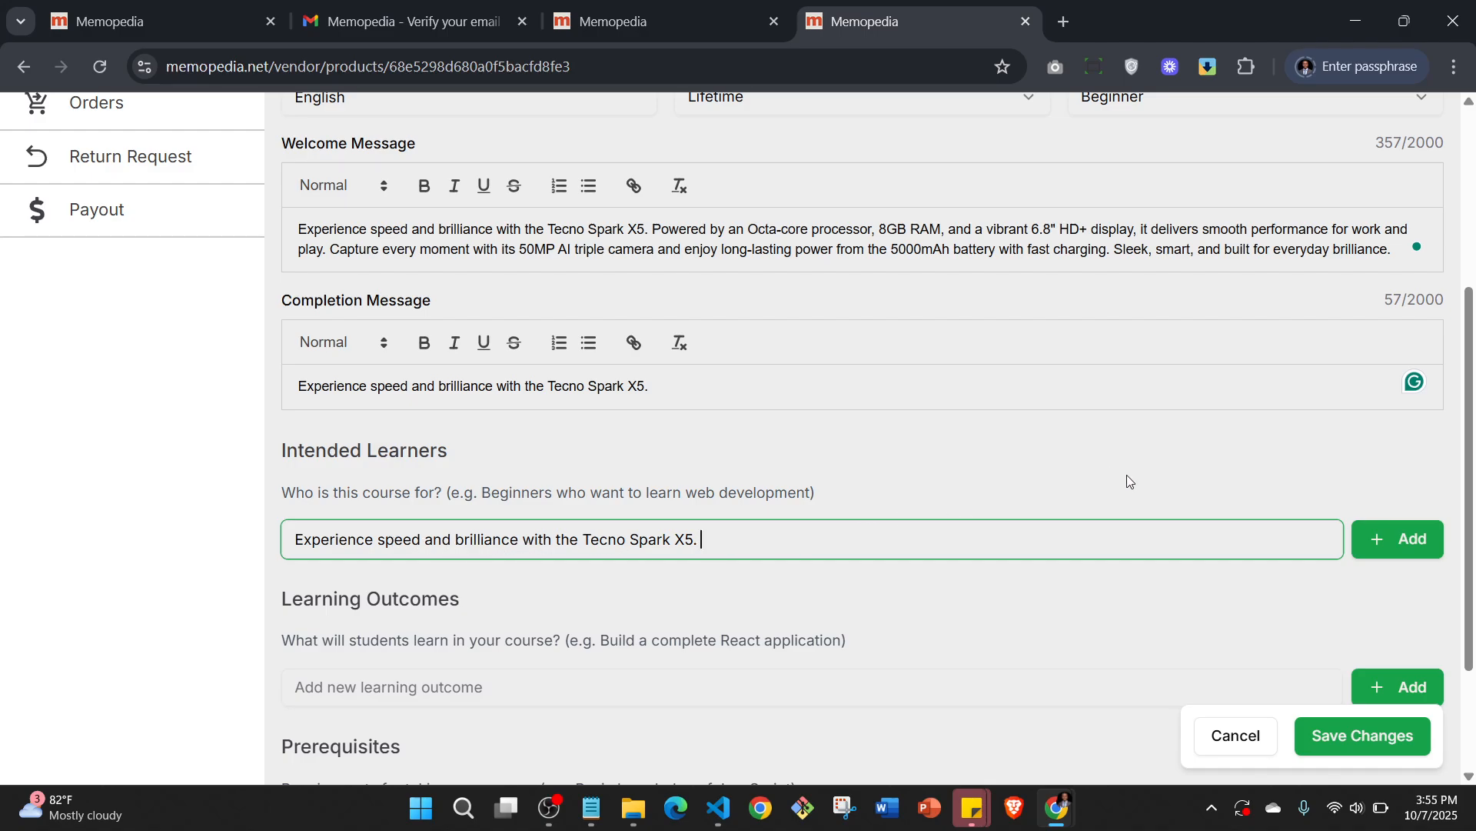
left_click(1407, 539)
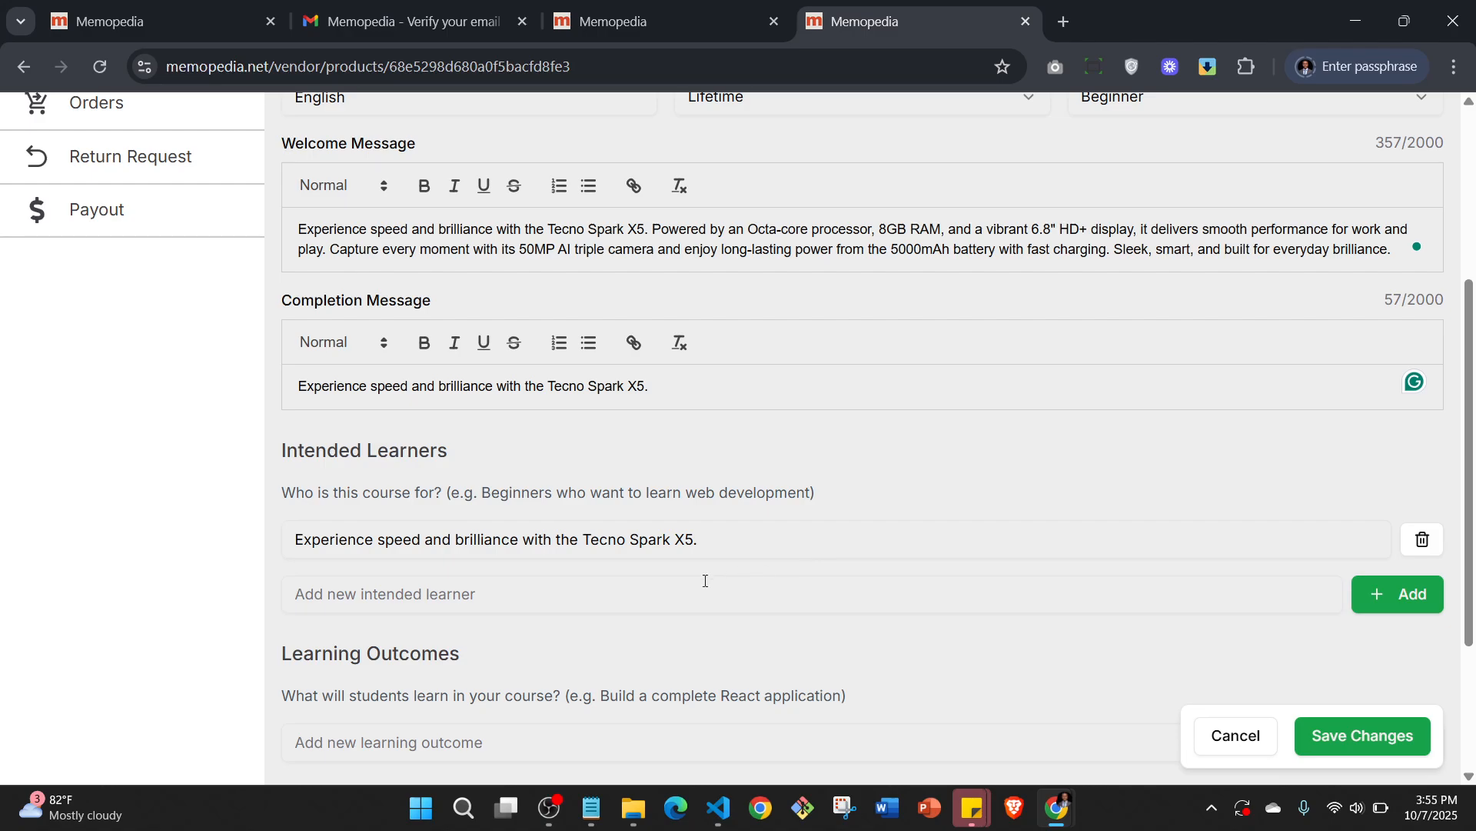
left_click(674, 601)
key("ctrl+v")
Add the copied Tecno Spark X5 sentence as a learning outcome and paste it again as a second learning outcome entry
scroll(461, 587, "down", 3)
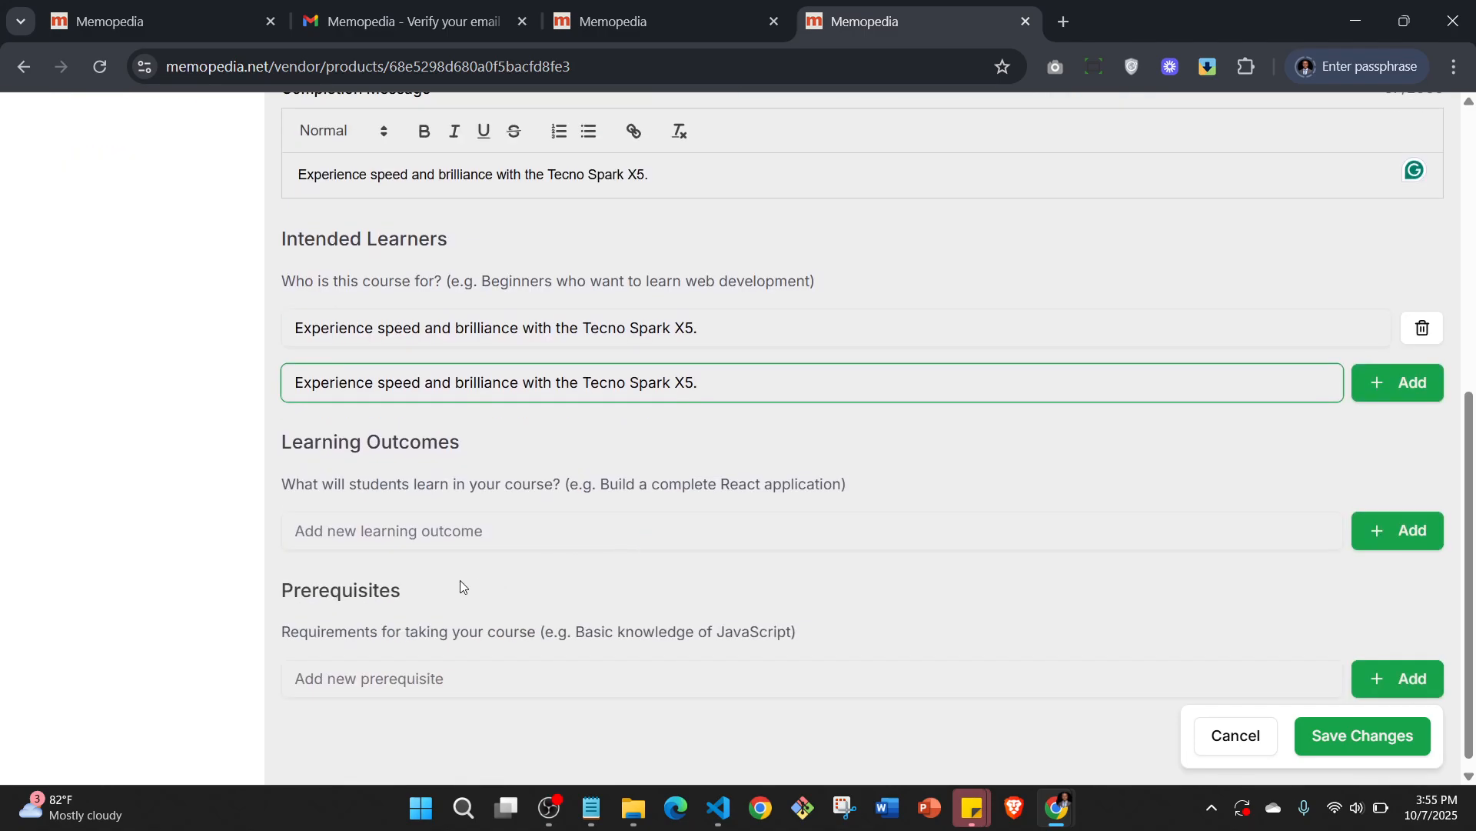
left_click(384, 536)
key("ctrl+v")
left_click(1395, 531)
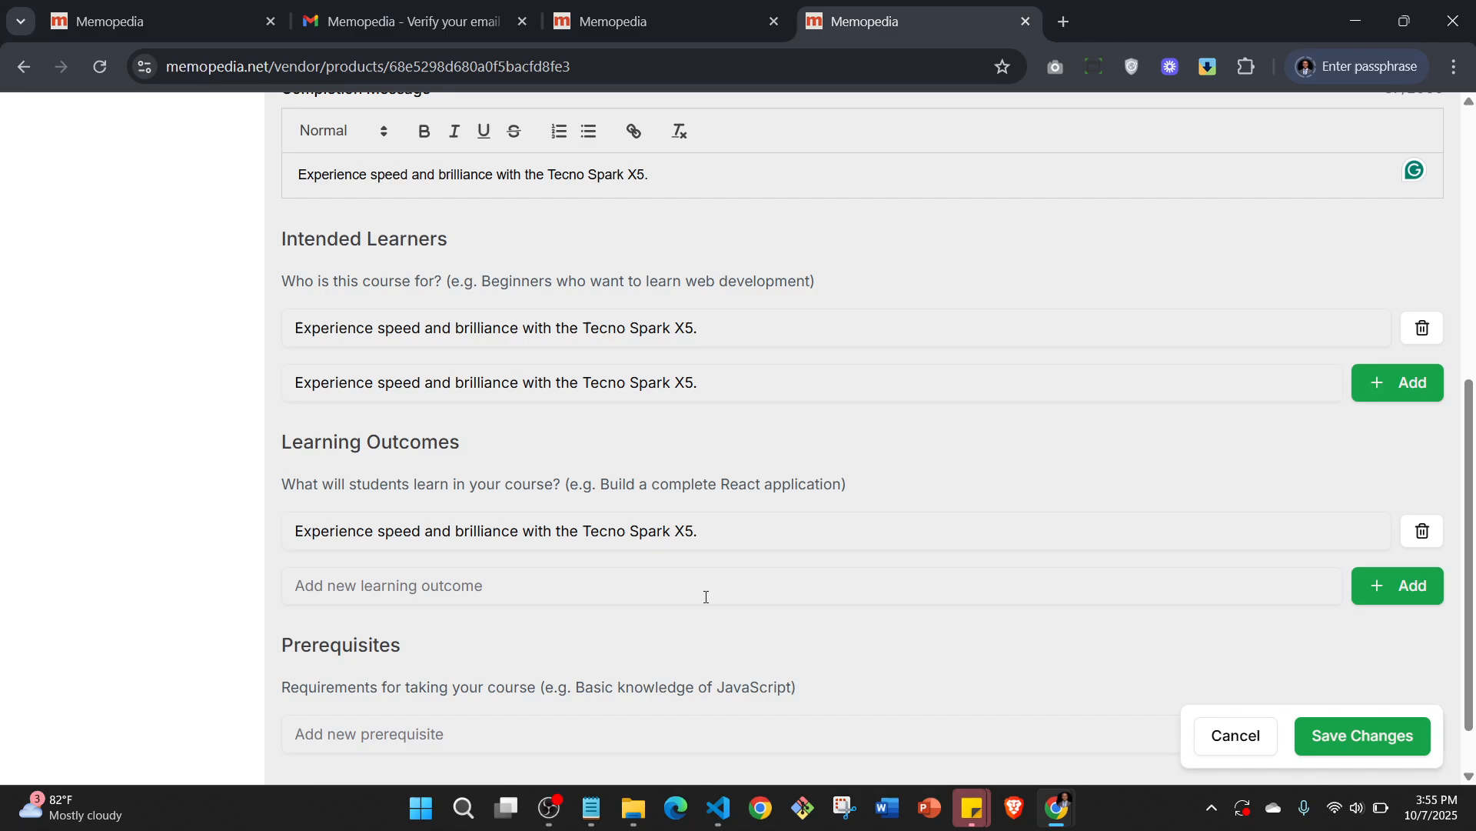
left_click(684, 586)
key("ctrl+v")
Add the copied Tecno Spark X5 sentence as a prerequisite, paste it again as a second entry, and save the product changes
scroll(719, 524, "down", 1)
left_click(346, 666)
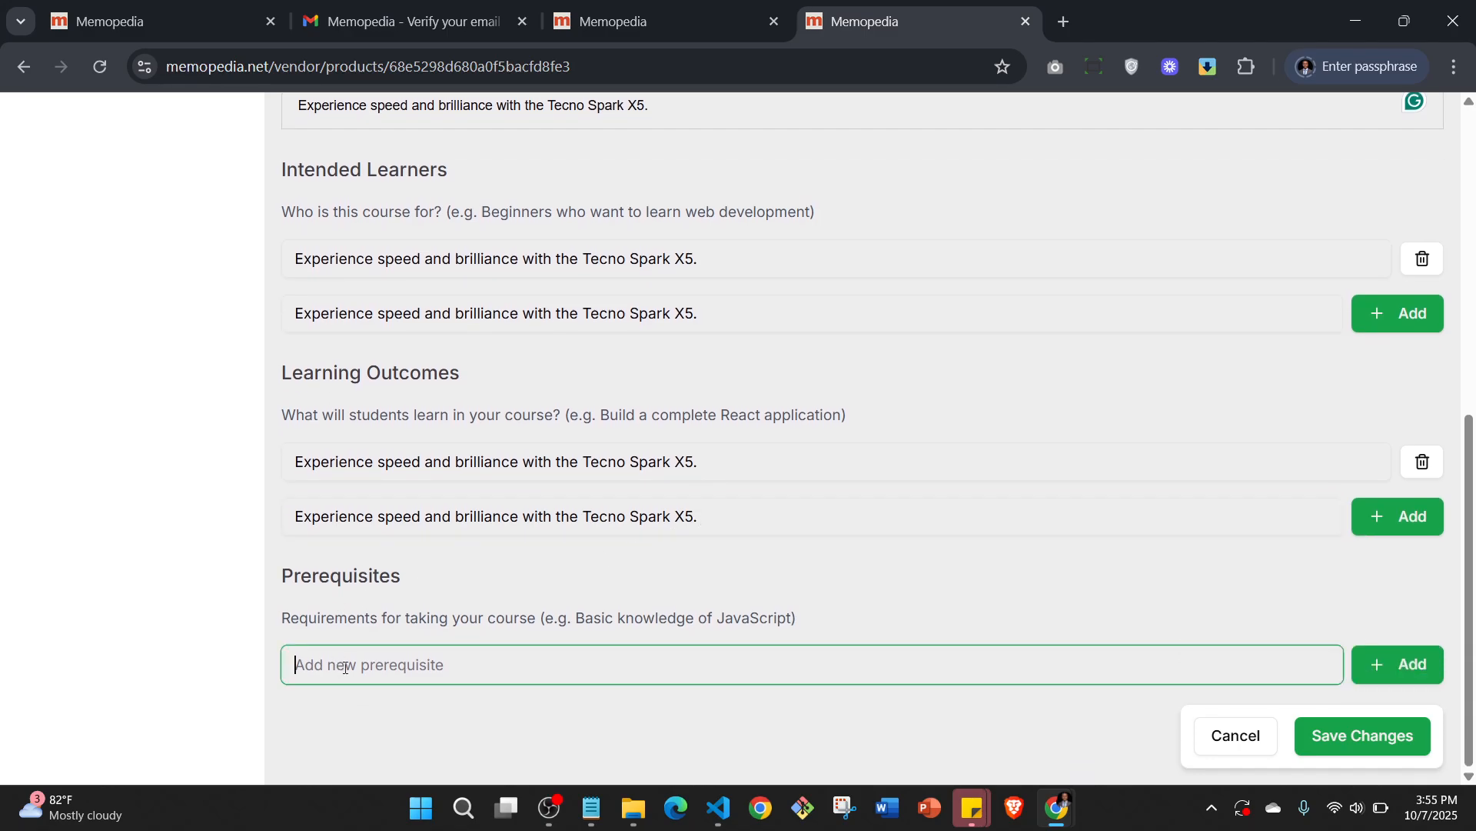
key("ctrl+v")
left_click(1356, 668)
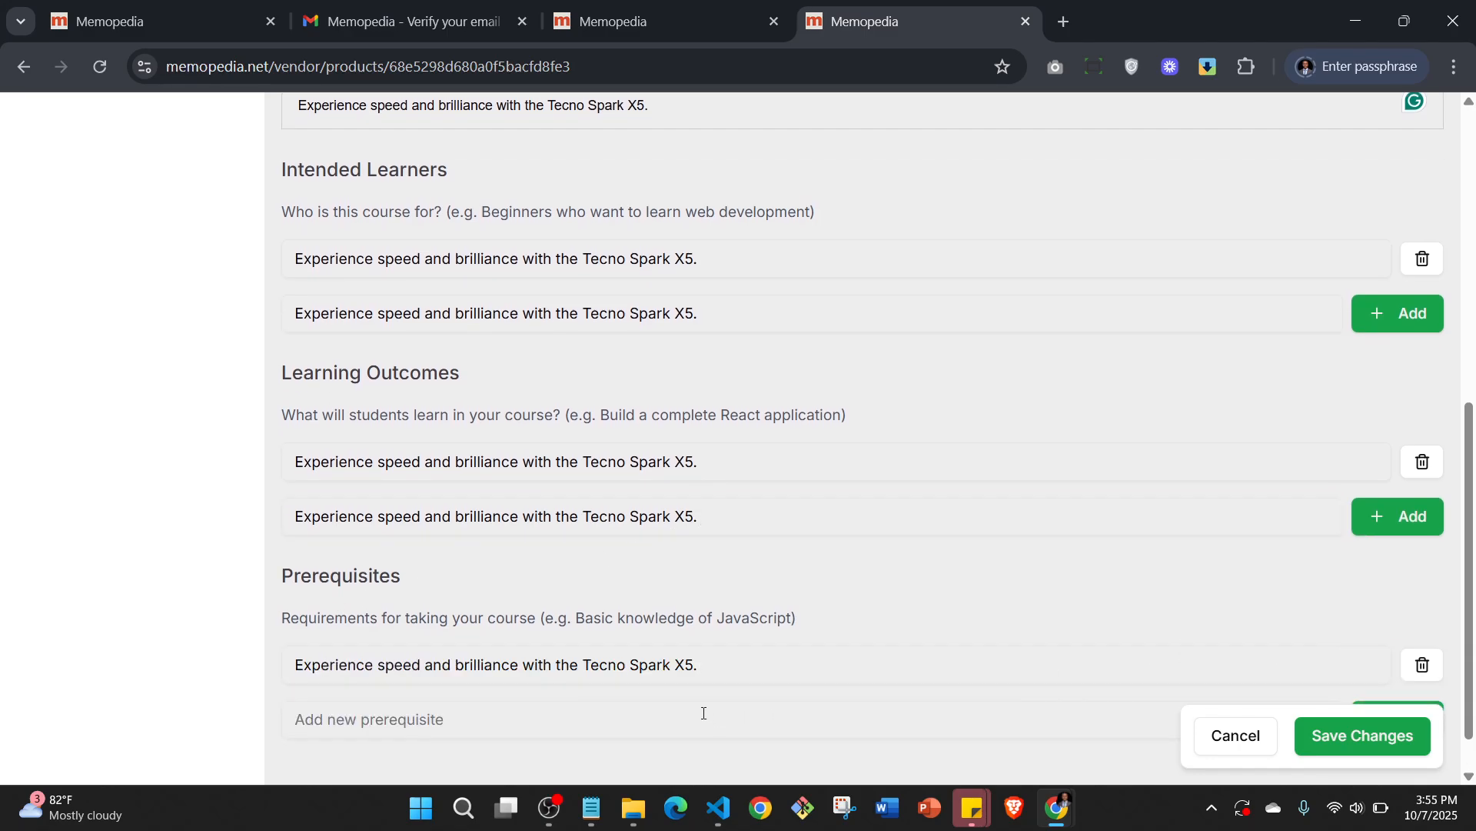
left_click(676, 708)
key("ctrl+v")
scroll(916, 504, "down", 1)
left_click(1356, 740)
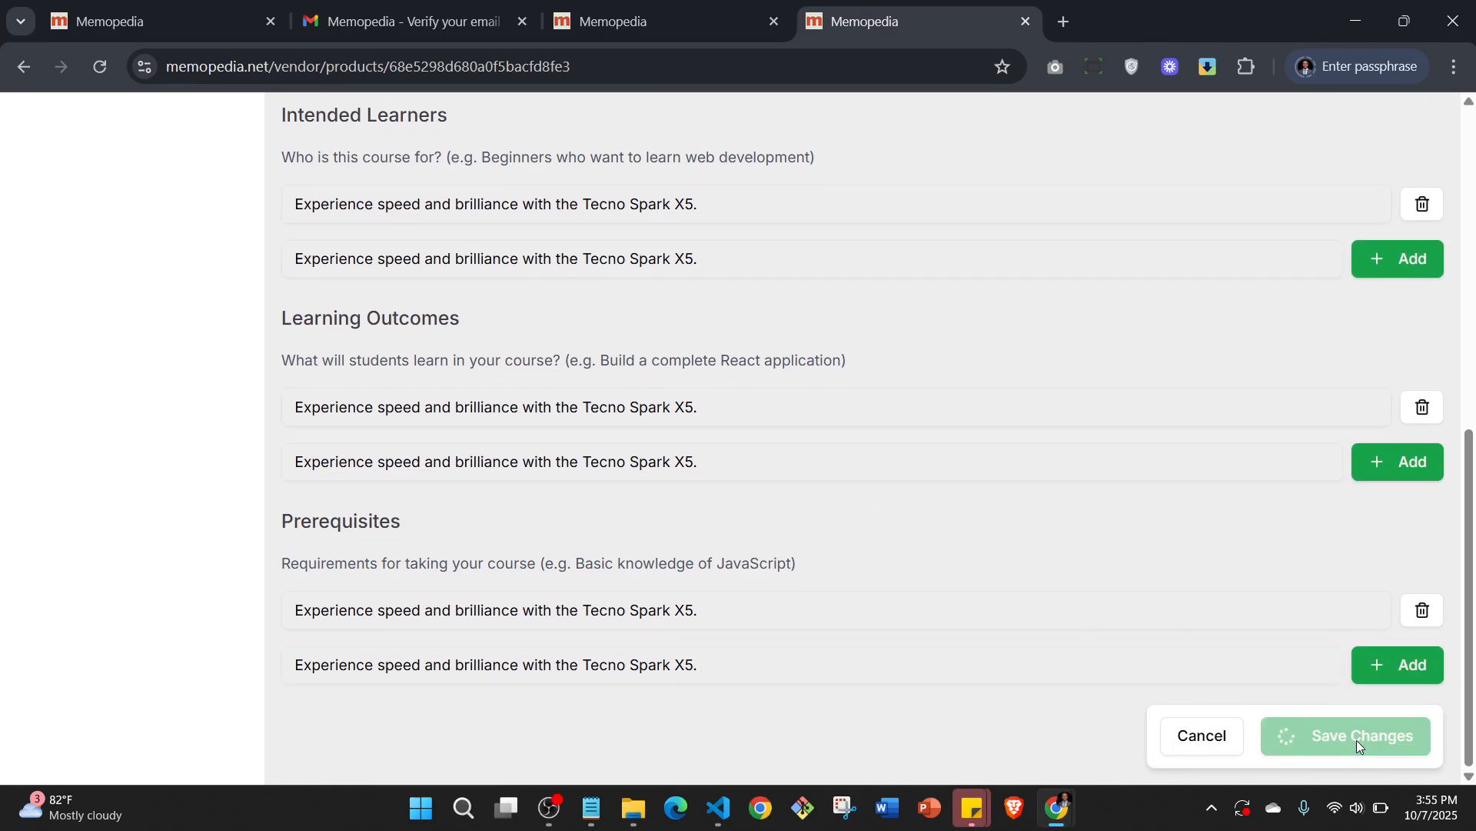
Create the first section of the course curriculum and title it "Introduction"
scroll(933, 559, "up", 8)
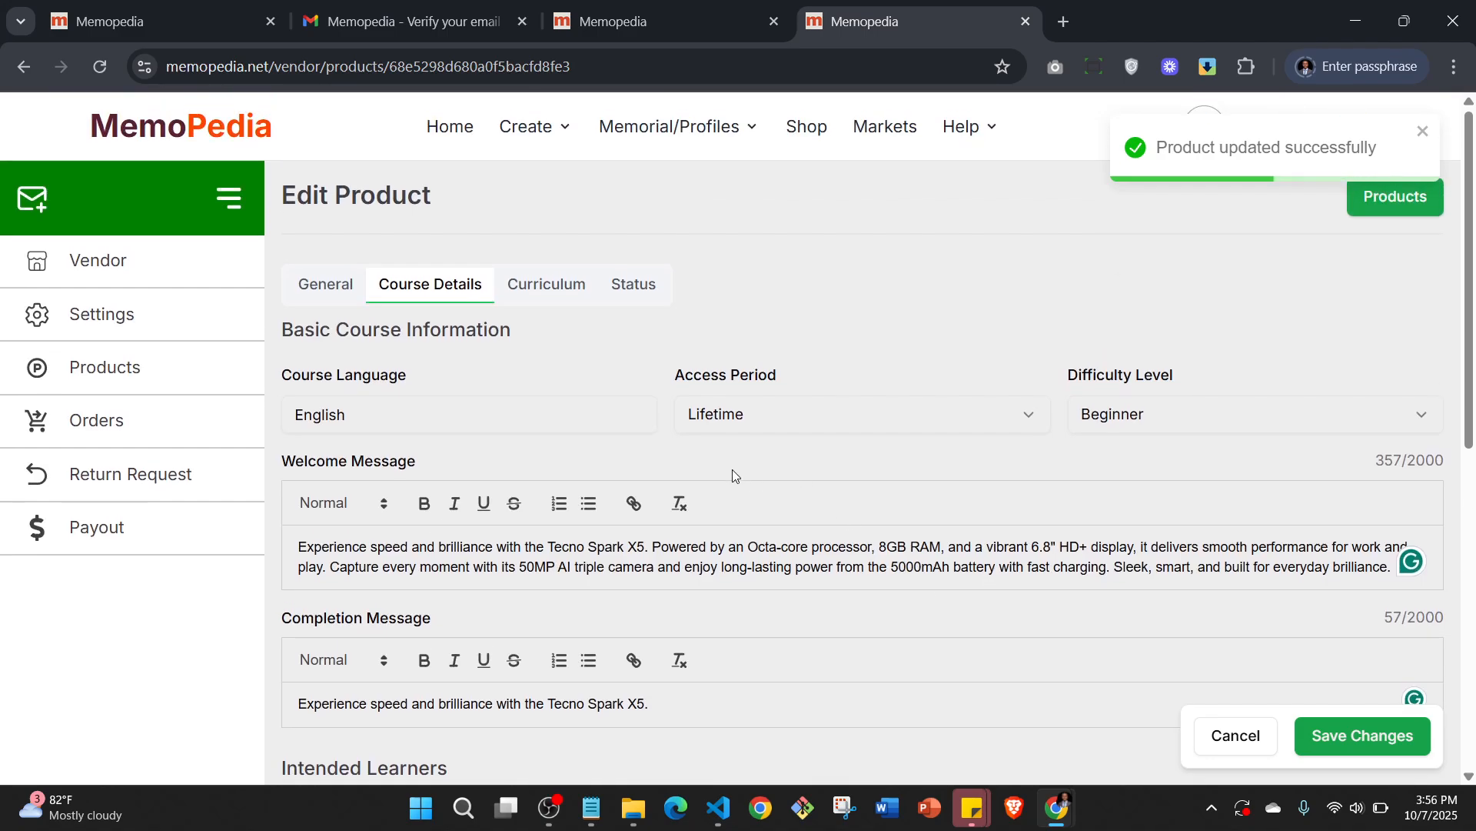
left_click(549, 286)
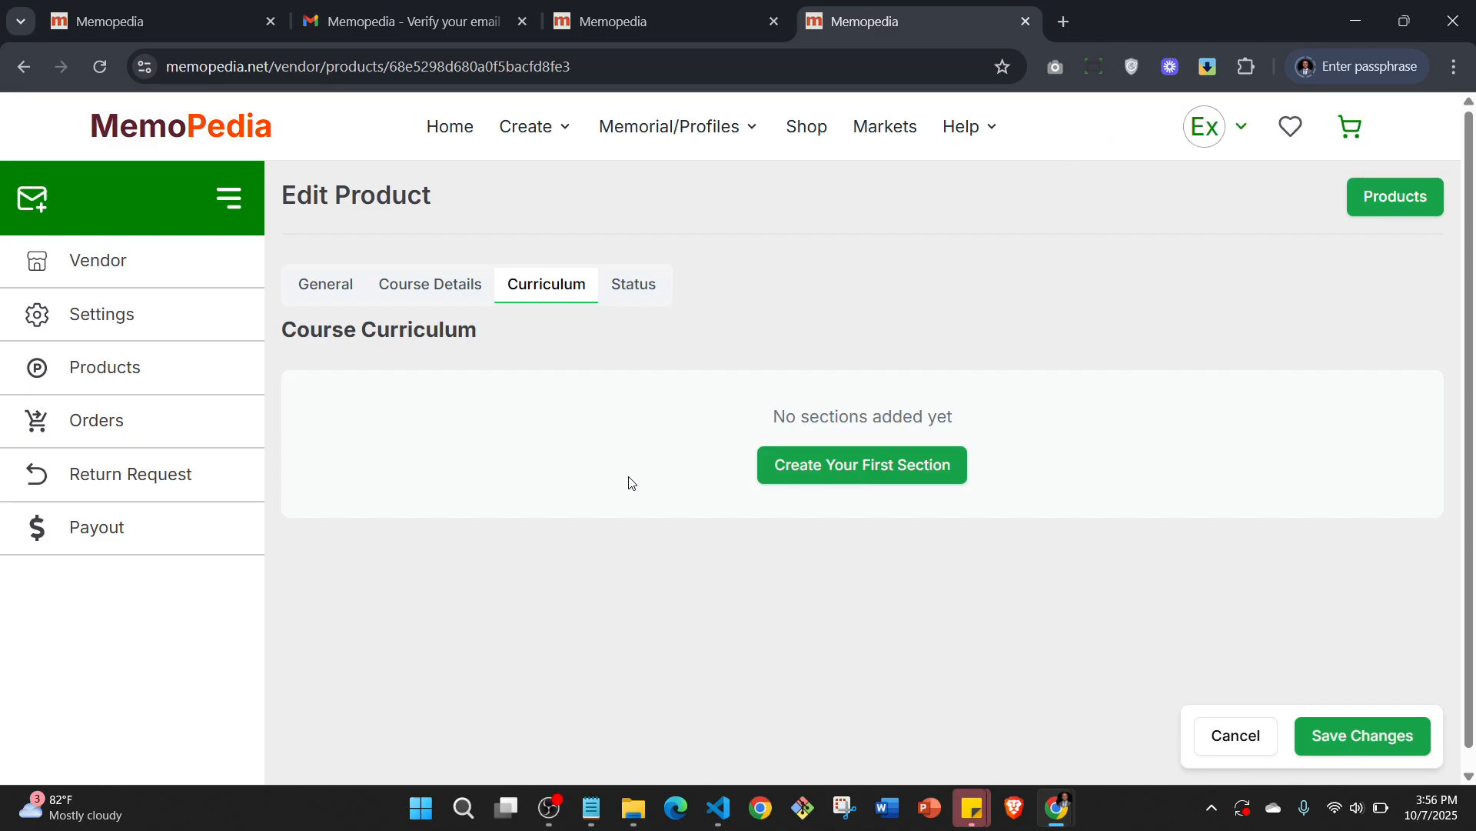
left_click(867, 467)
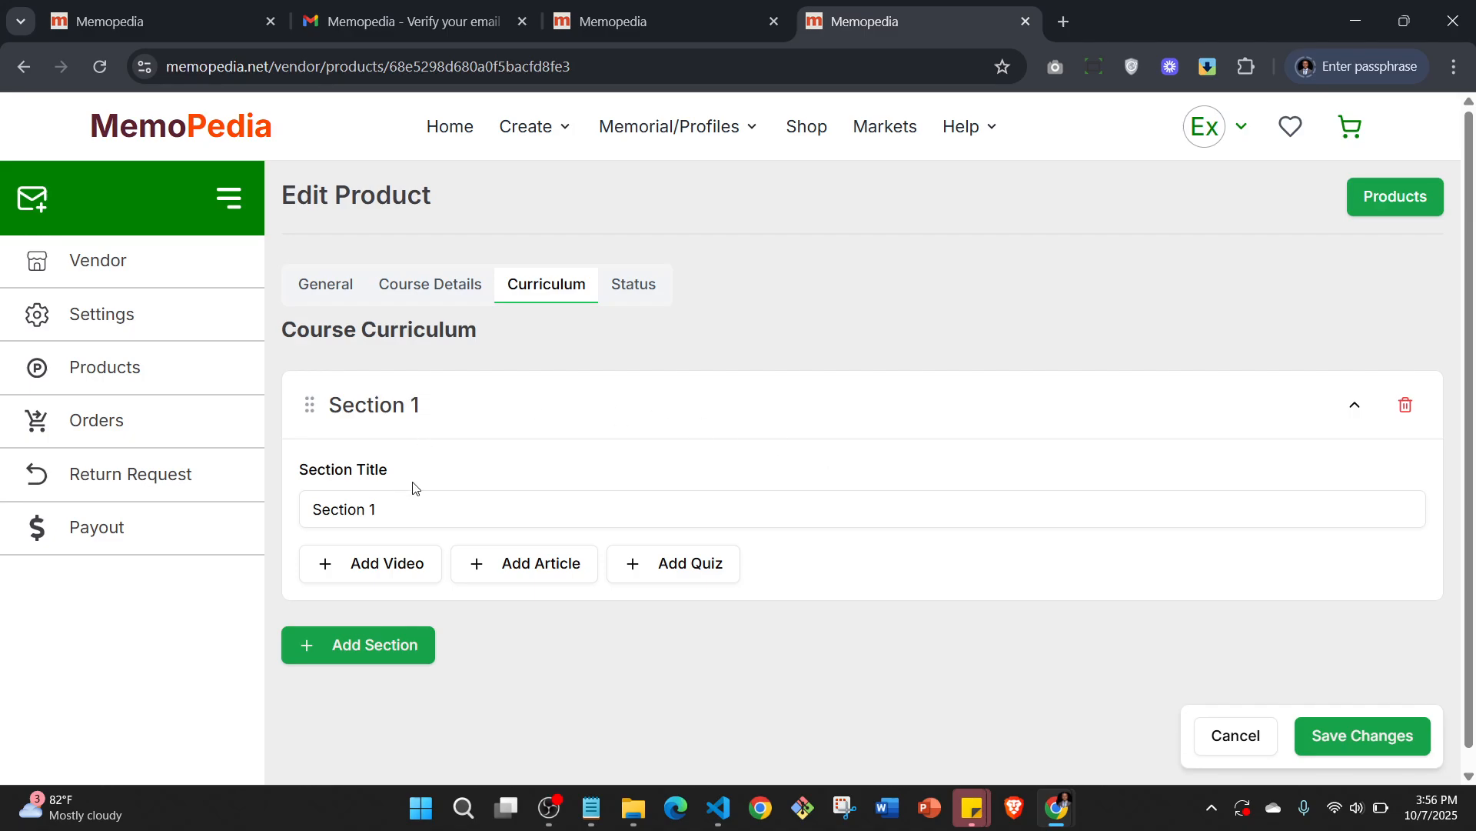
left_click_drag(399, 508, 288, 512)
key("BackSpace")
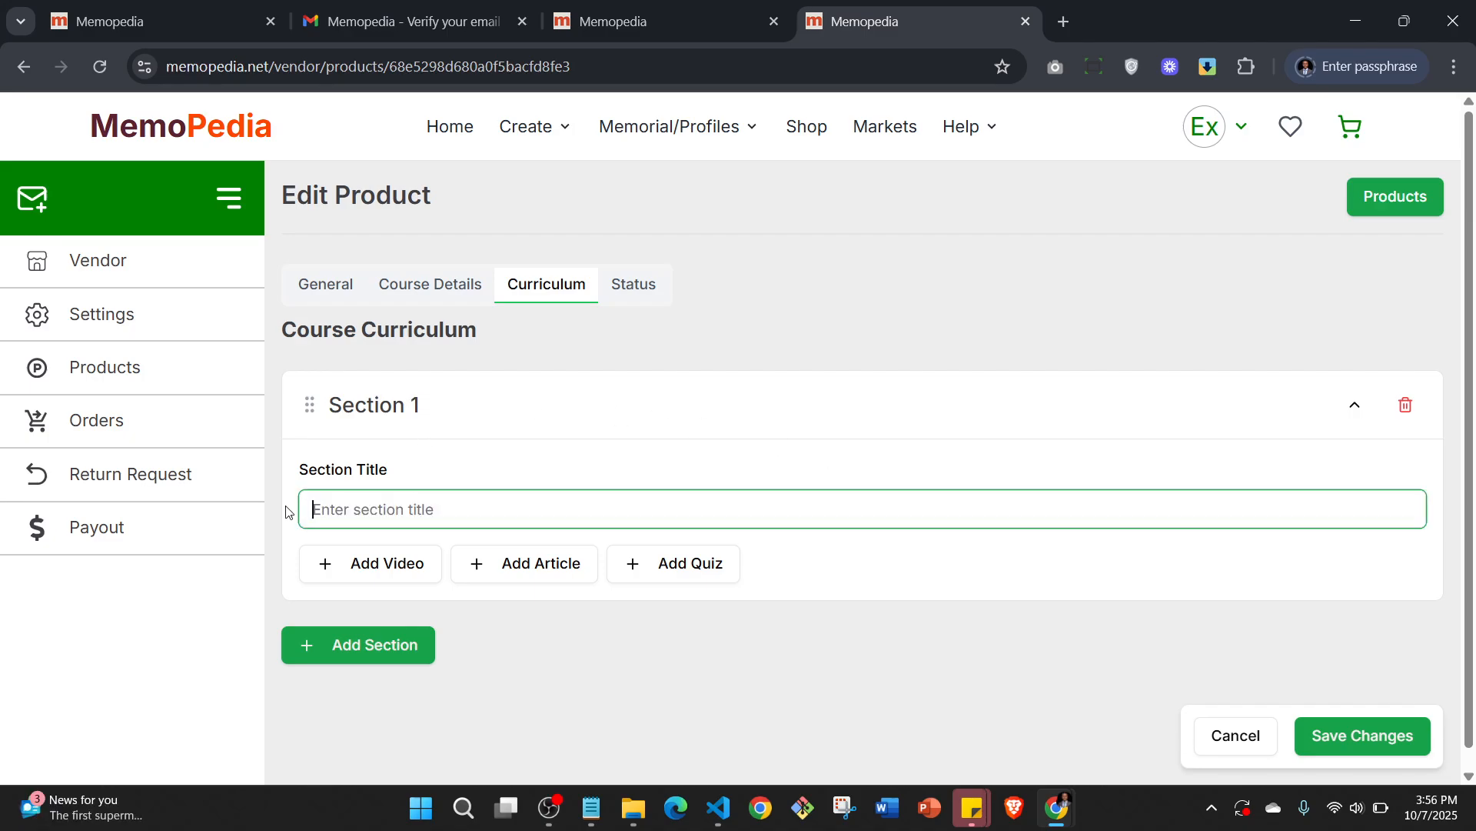
type("Introduction")
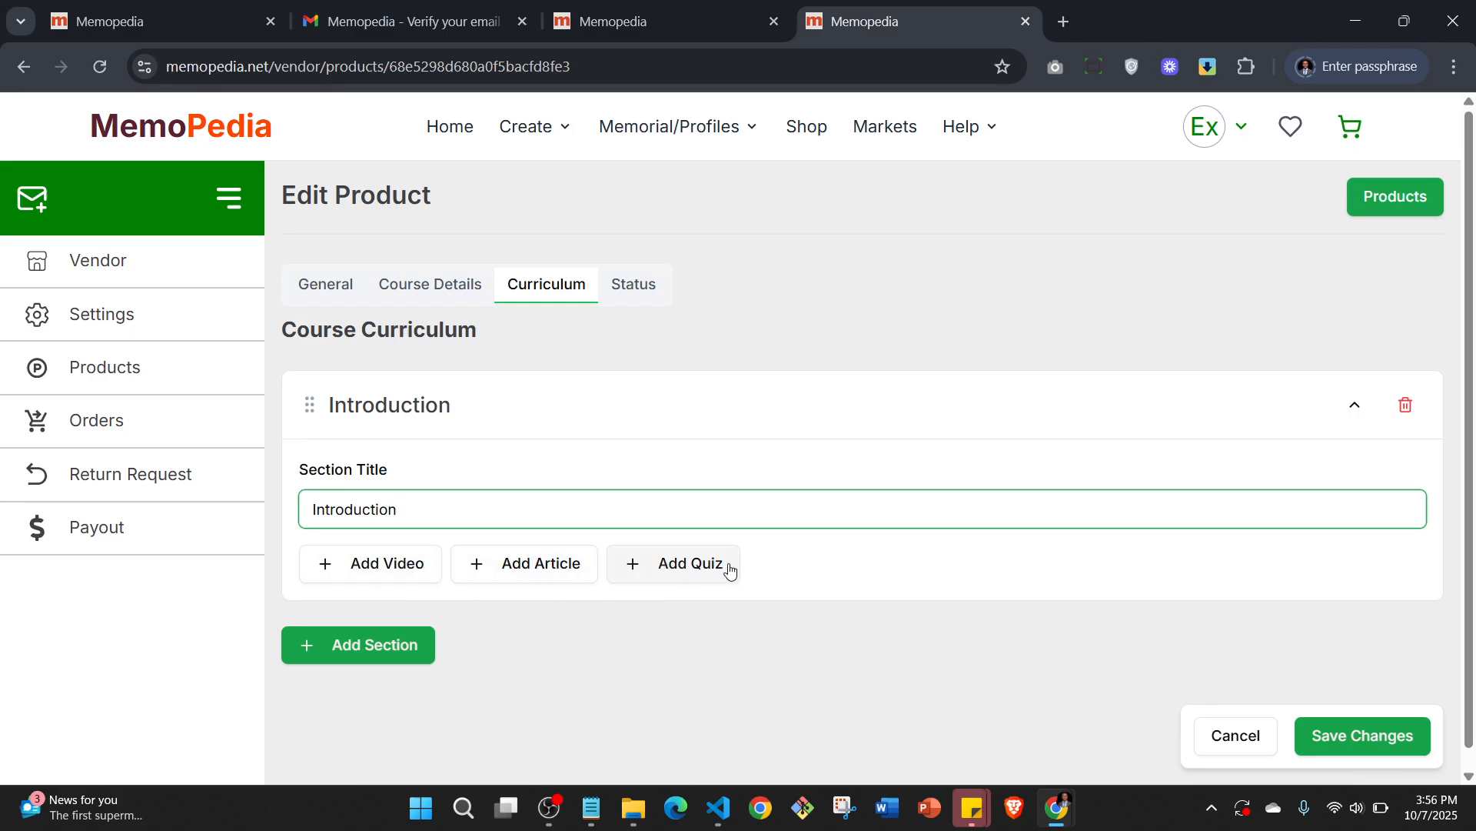
Add a video lecture to the Introduction section and clear its default title
left_click(385, 563)
scroll(448, 574, "down", 4)
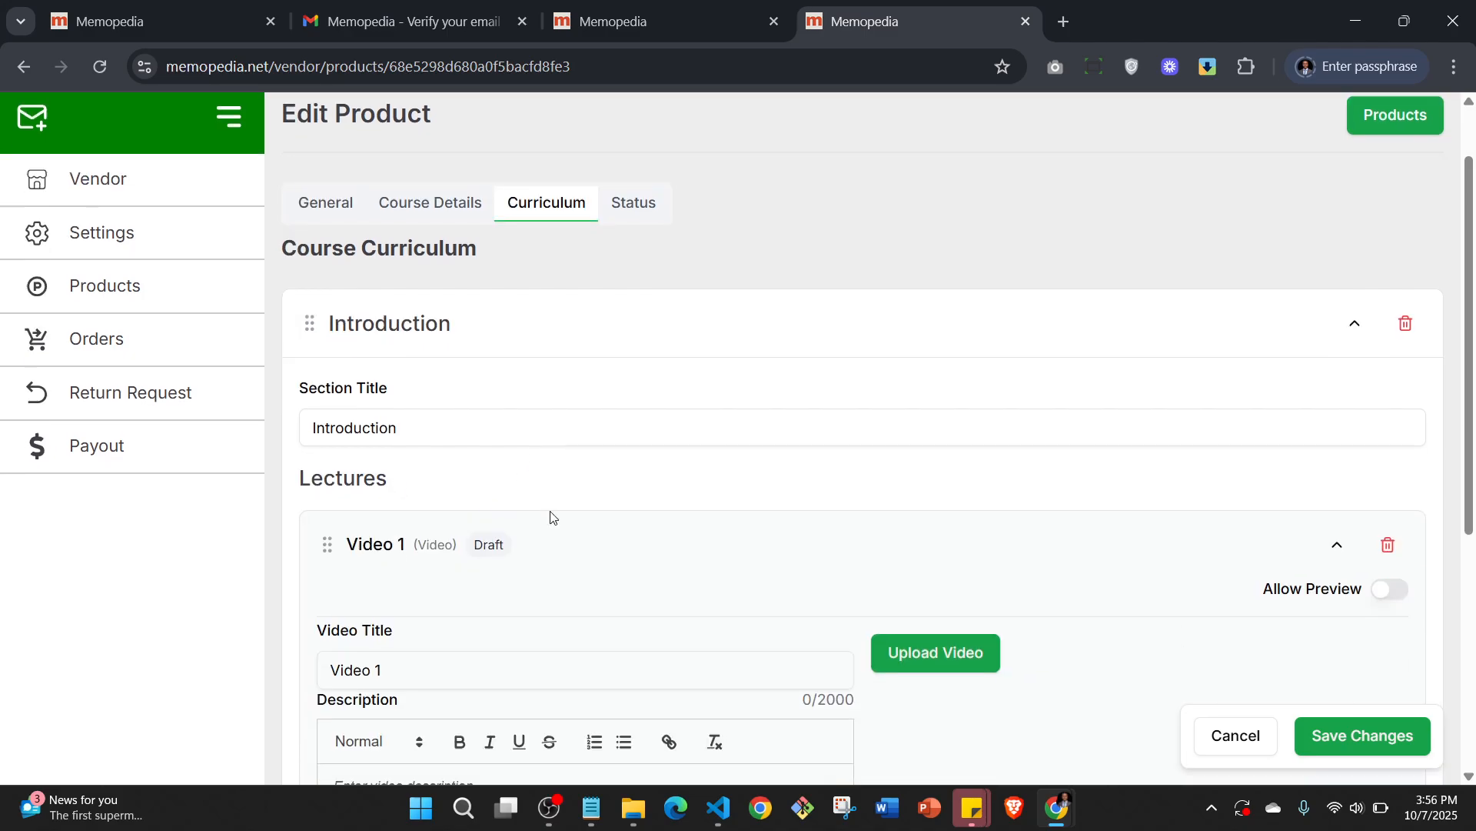
triple_click(399, 435)
key("BackSpace")
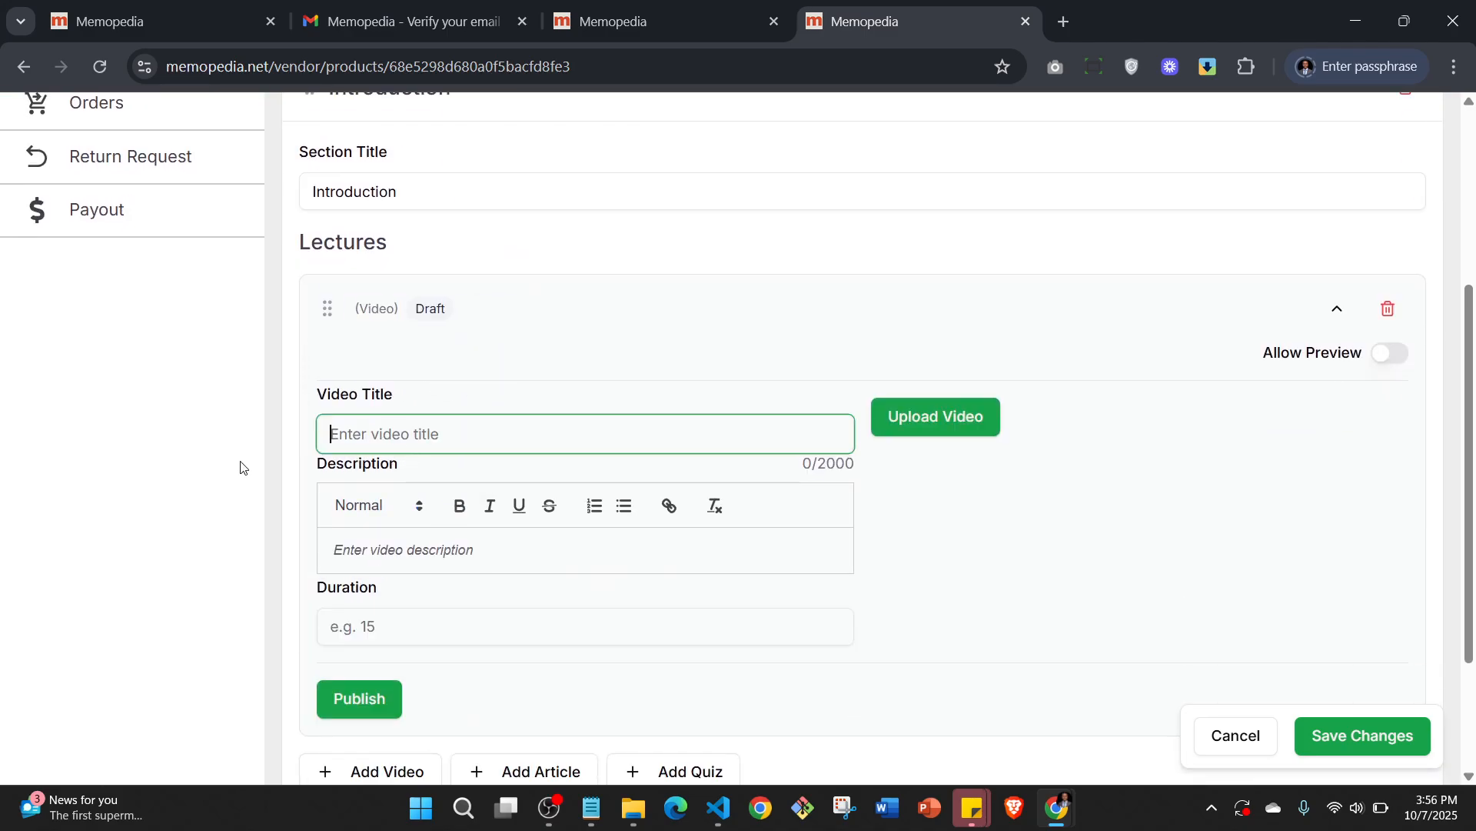
key("Caps_Lock")
type("Introd")
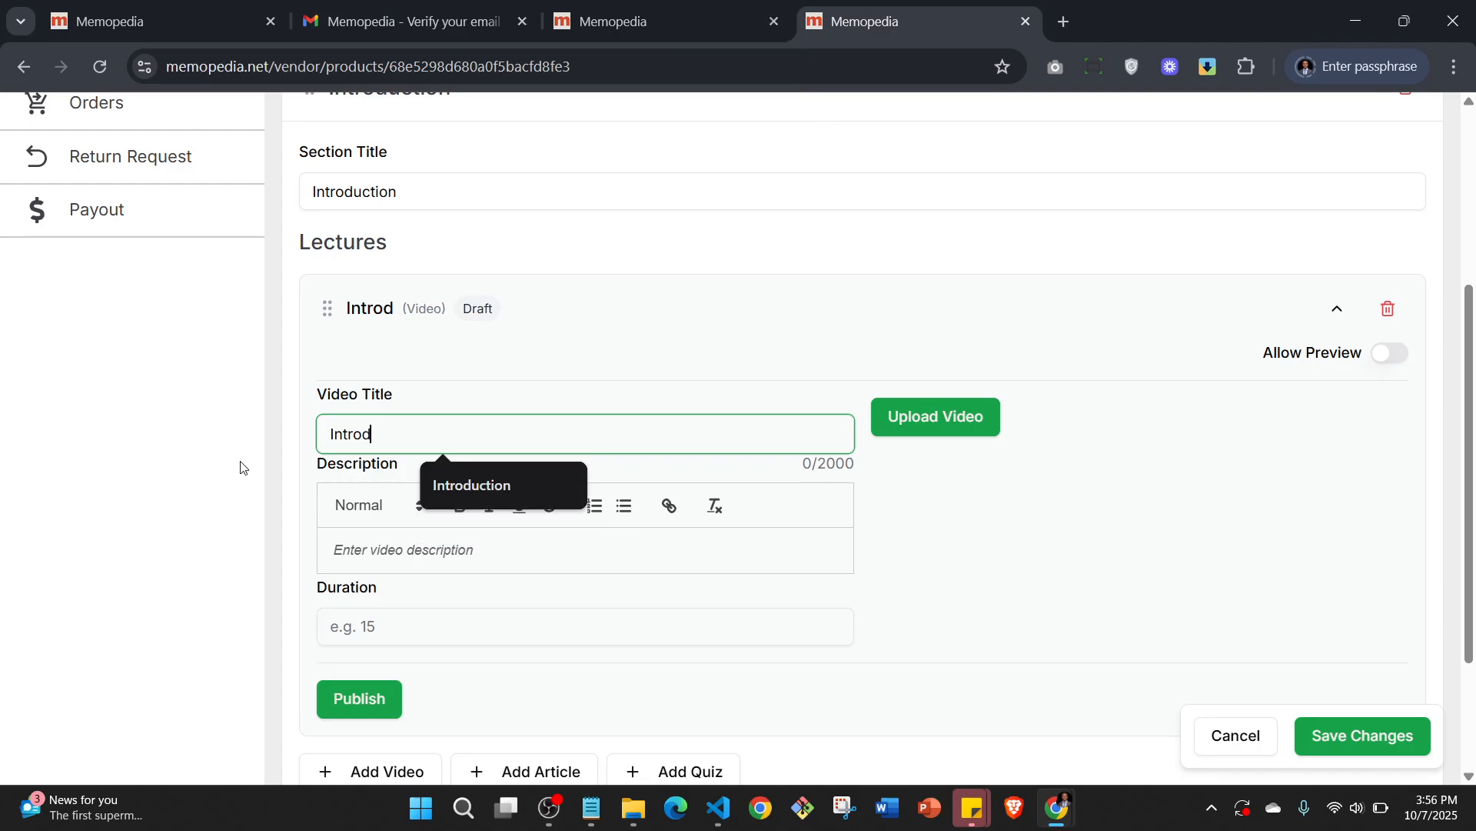
key("BackSpace")
key("BackSpace")
key("BackSpace")
key("BackSpace")
key("BackSpace")
key("BackSpace")
Set the title of the new video lecture to "Course Demo"
key("Caps_Lock")
type("C")
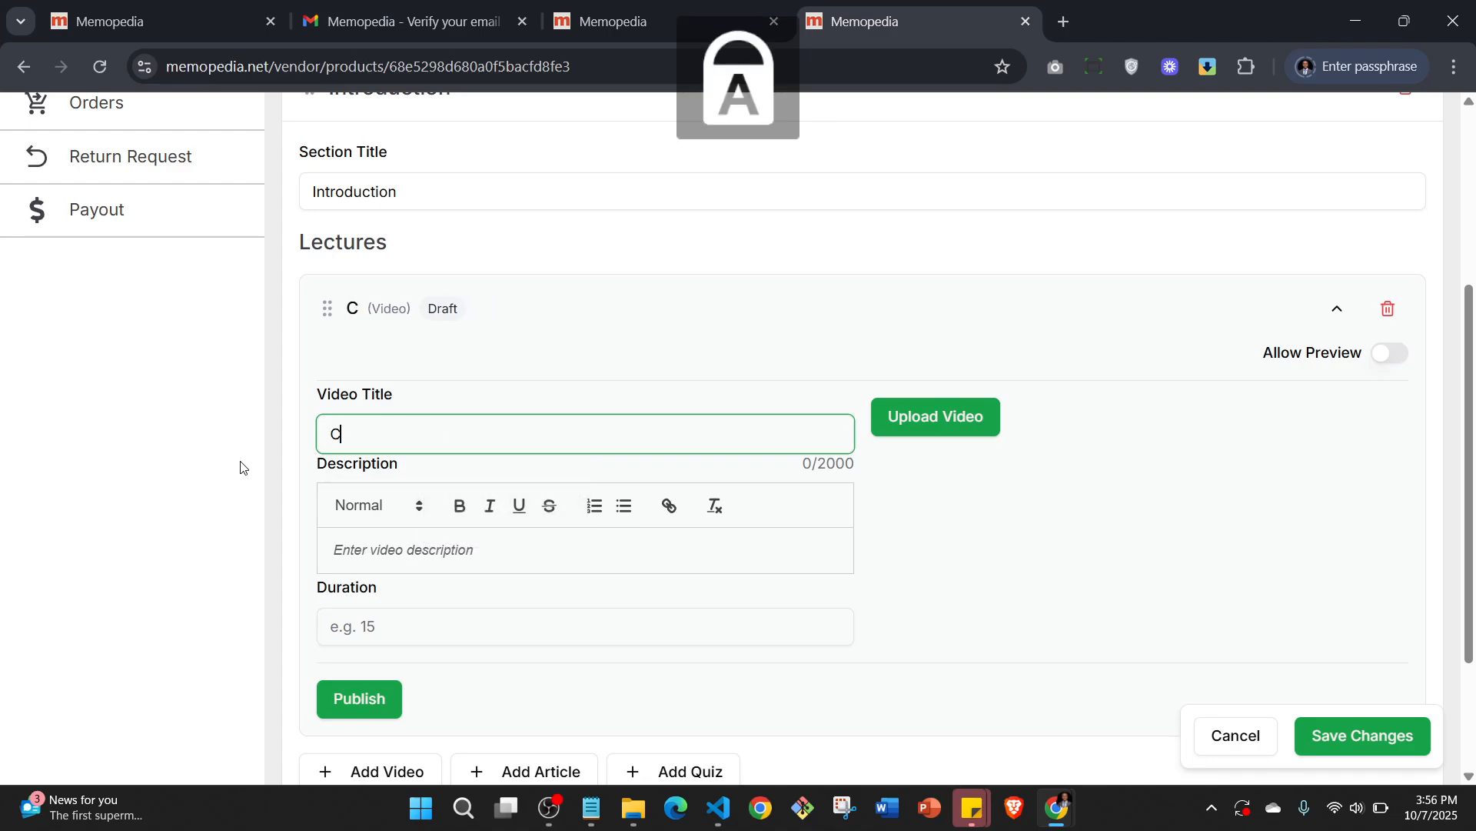
type("OURSE")
key("BackSpace")
key("BackSpace")
key("BackSpace")
key("BackSpace")
key("BackSpace")
key("BackSpace")
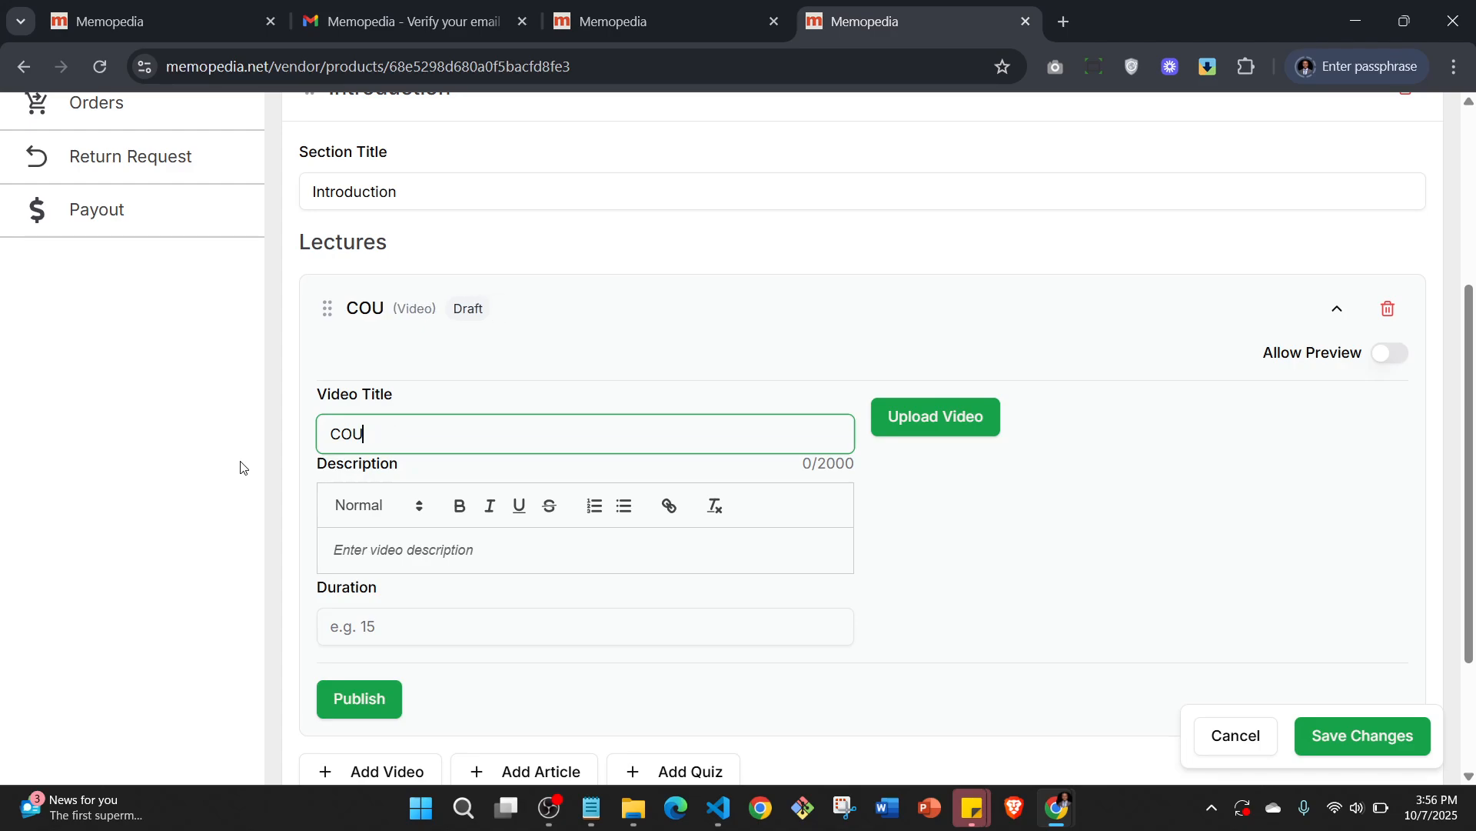
key("Caps_Lock")
type("ourse Demo")
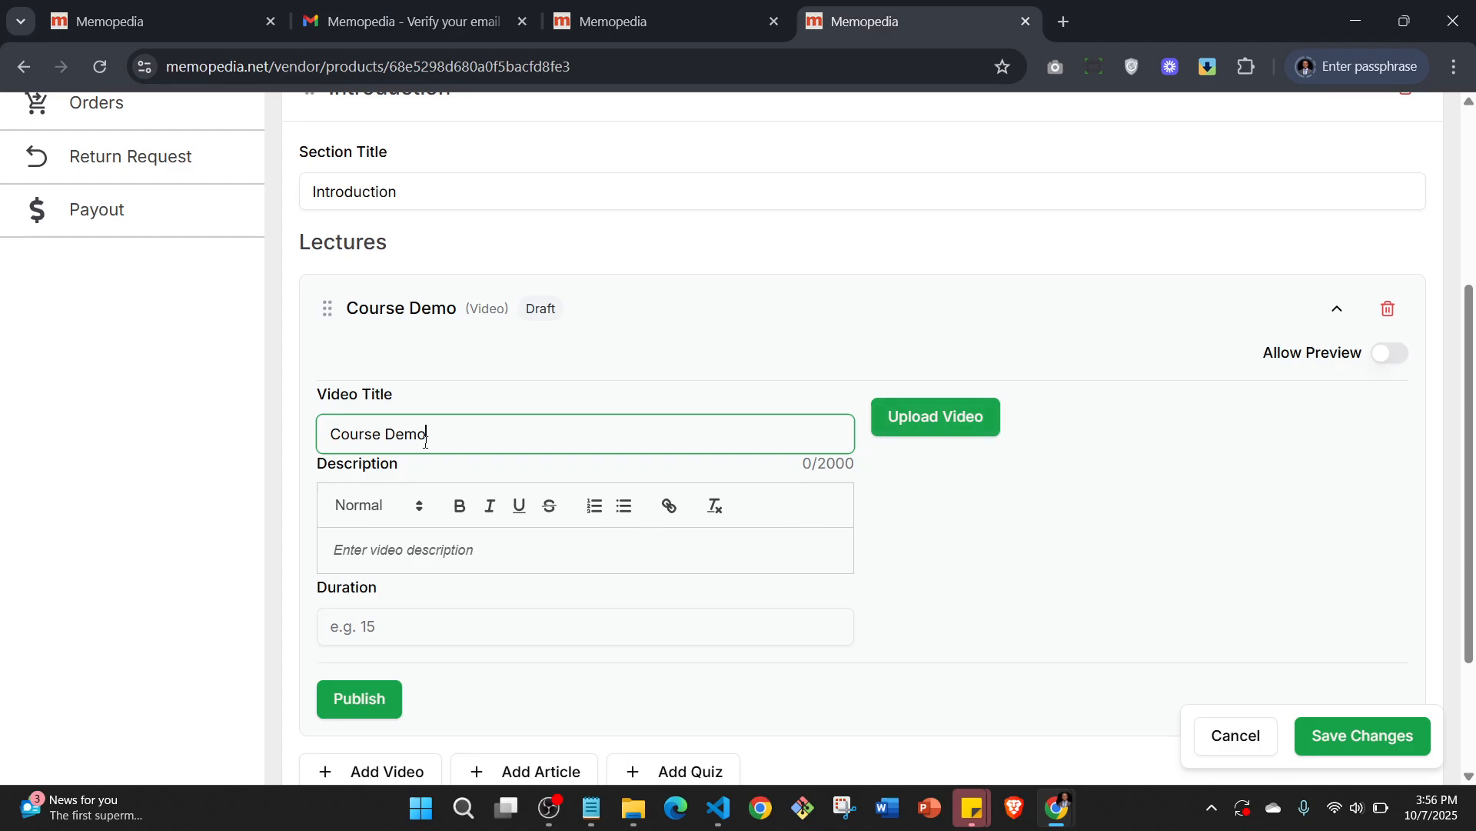
left_click(937, 419)
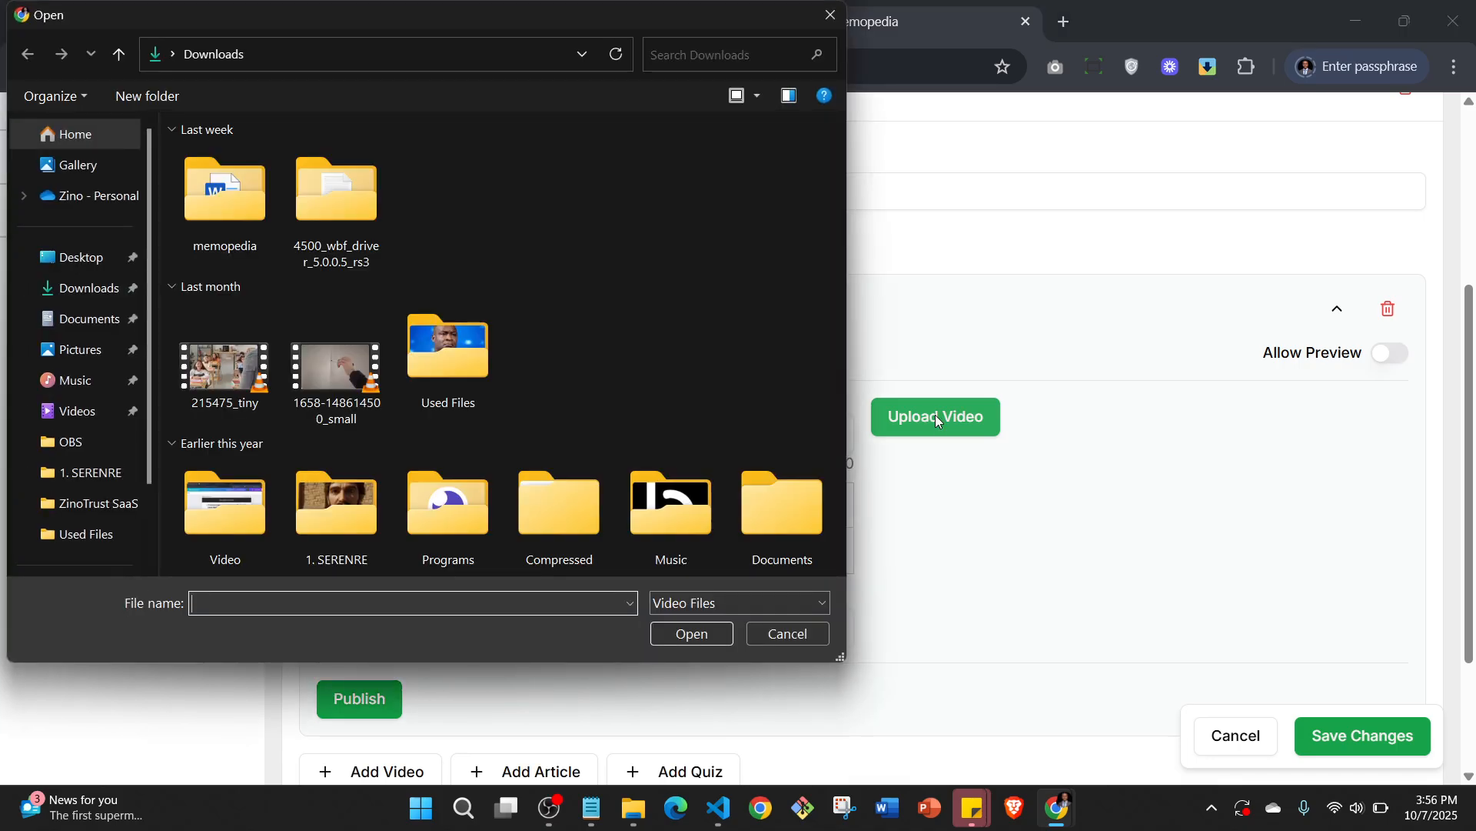
left_click(336, 367)
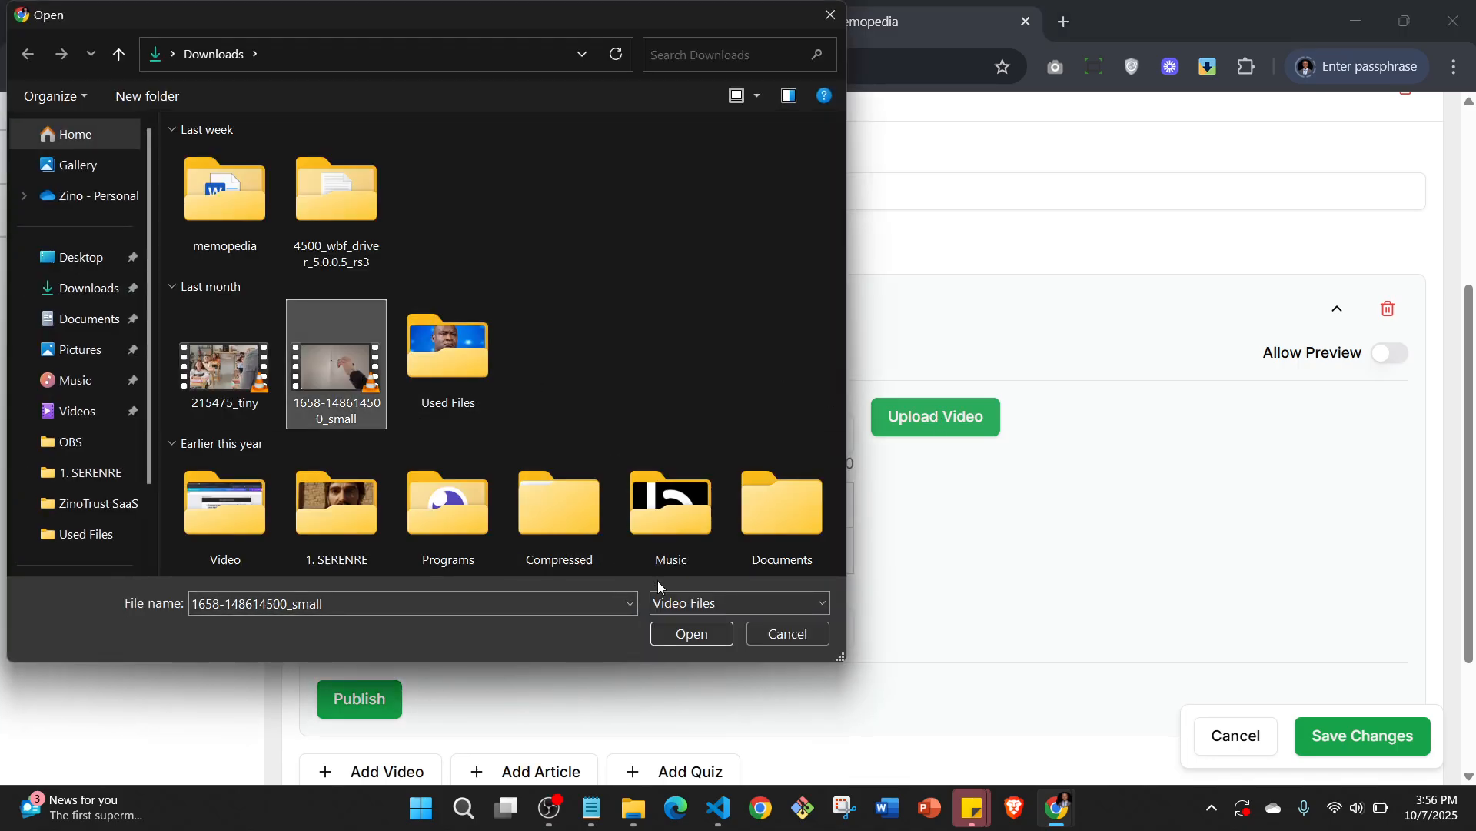
left_click(692, 635)
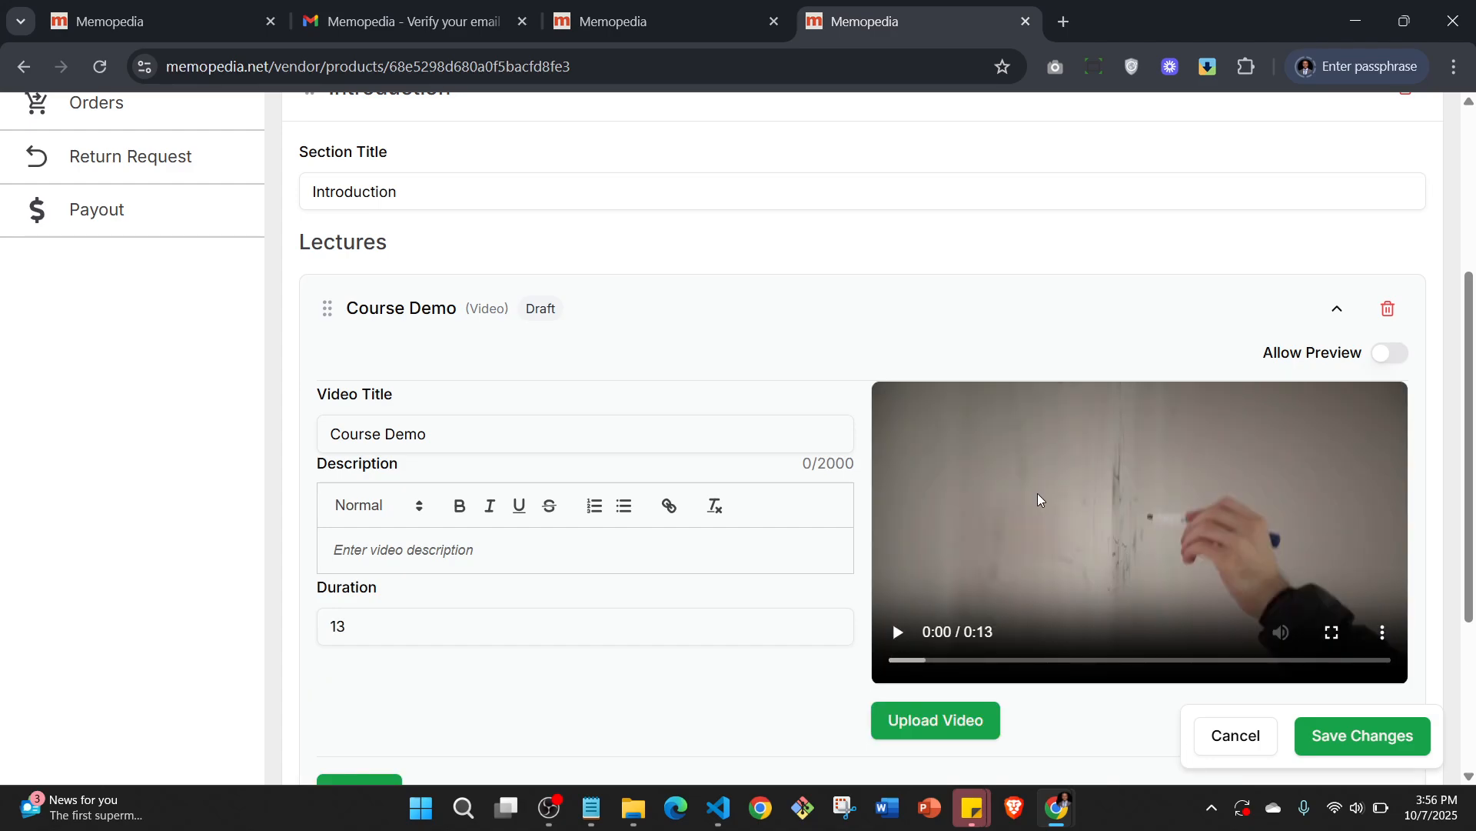
left_click(1389, 355)
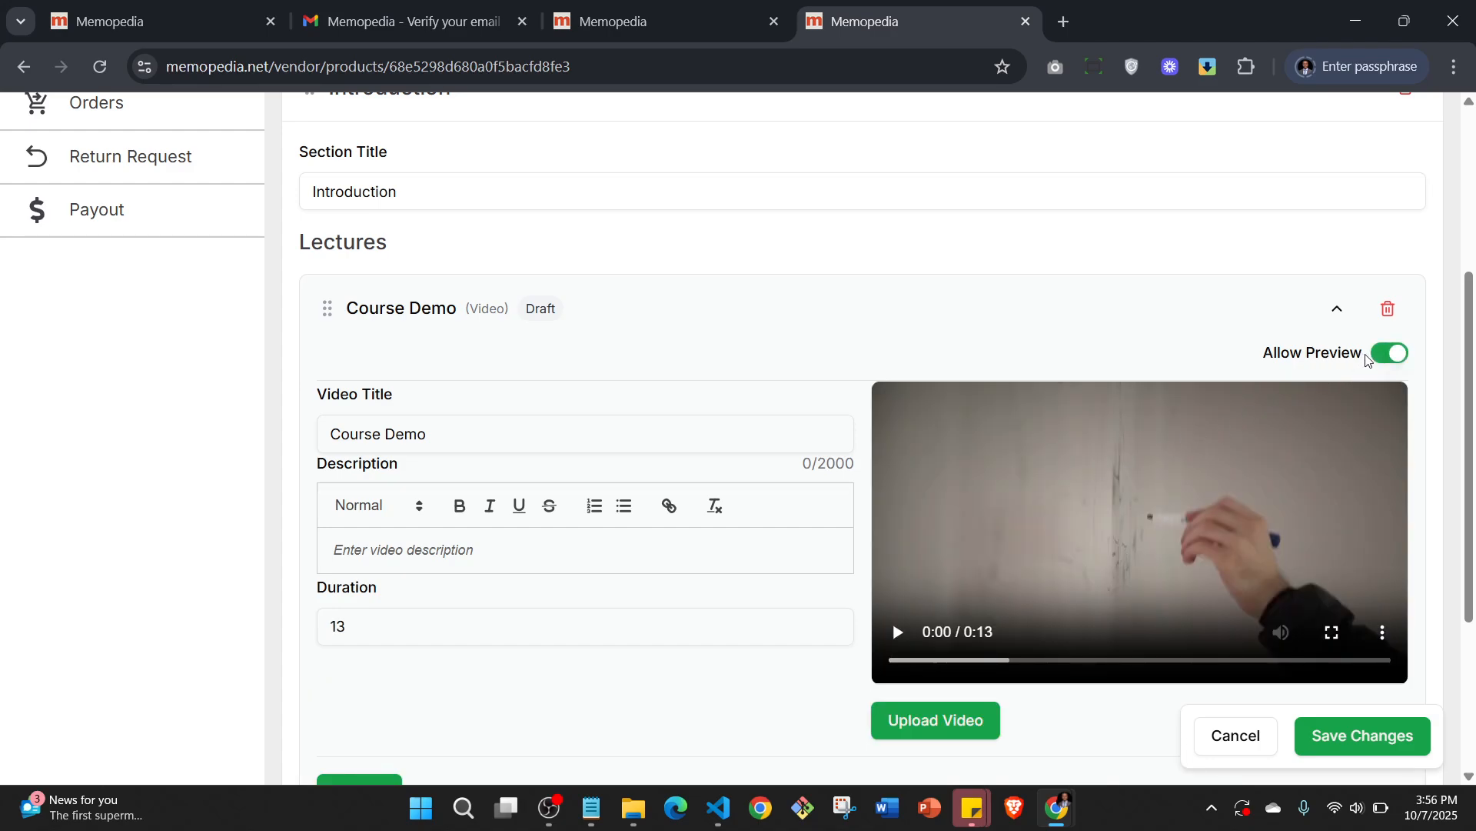
Publish the Course Demo lecture and save the product changes
scroll(725, 432, "down", 3)
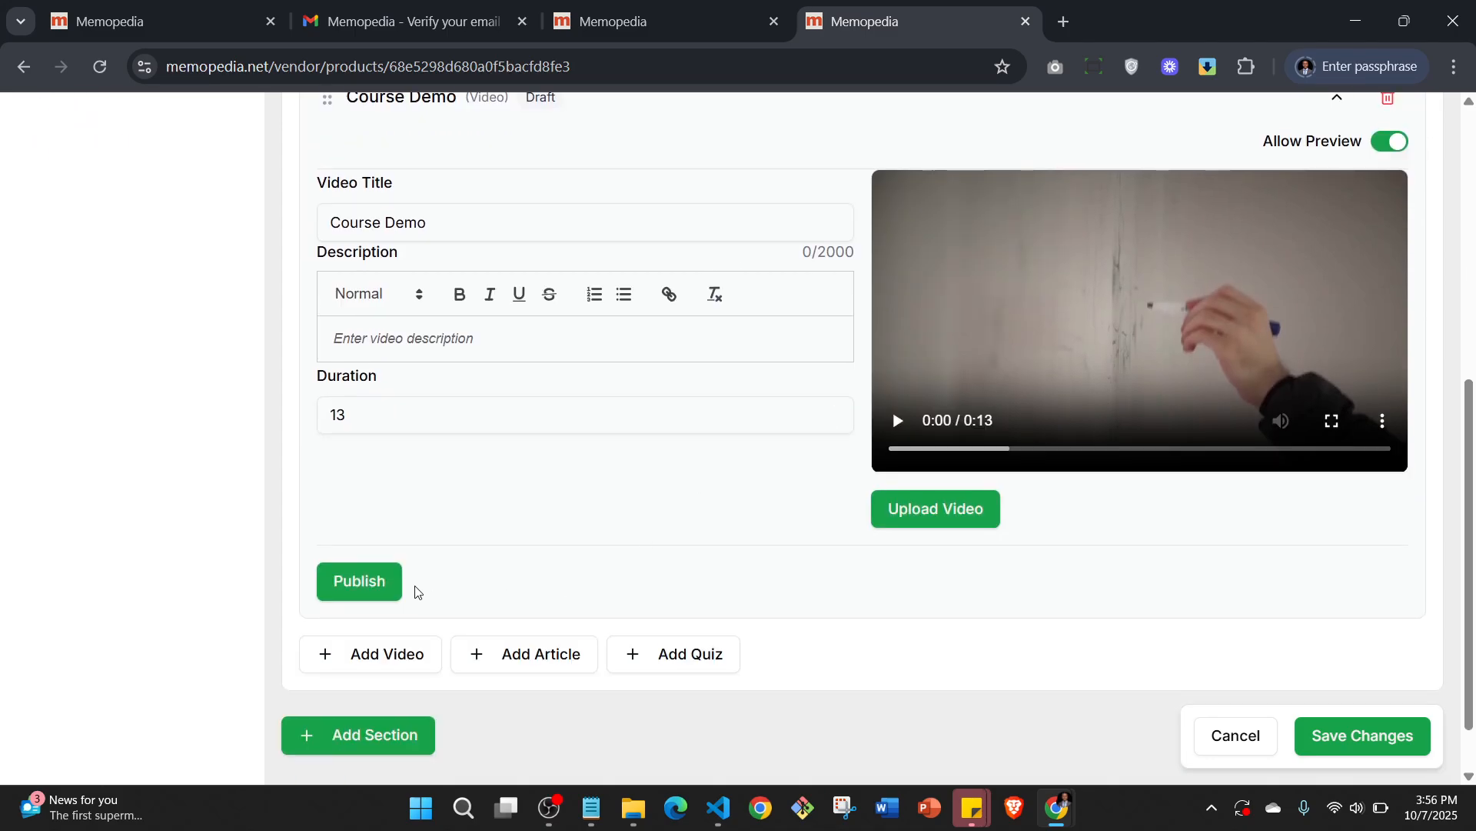
left_click(385, 582)
scroll(523, 570, "up", 3)
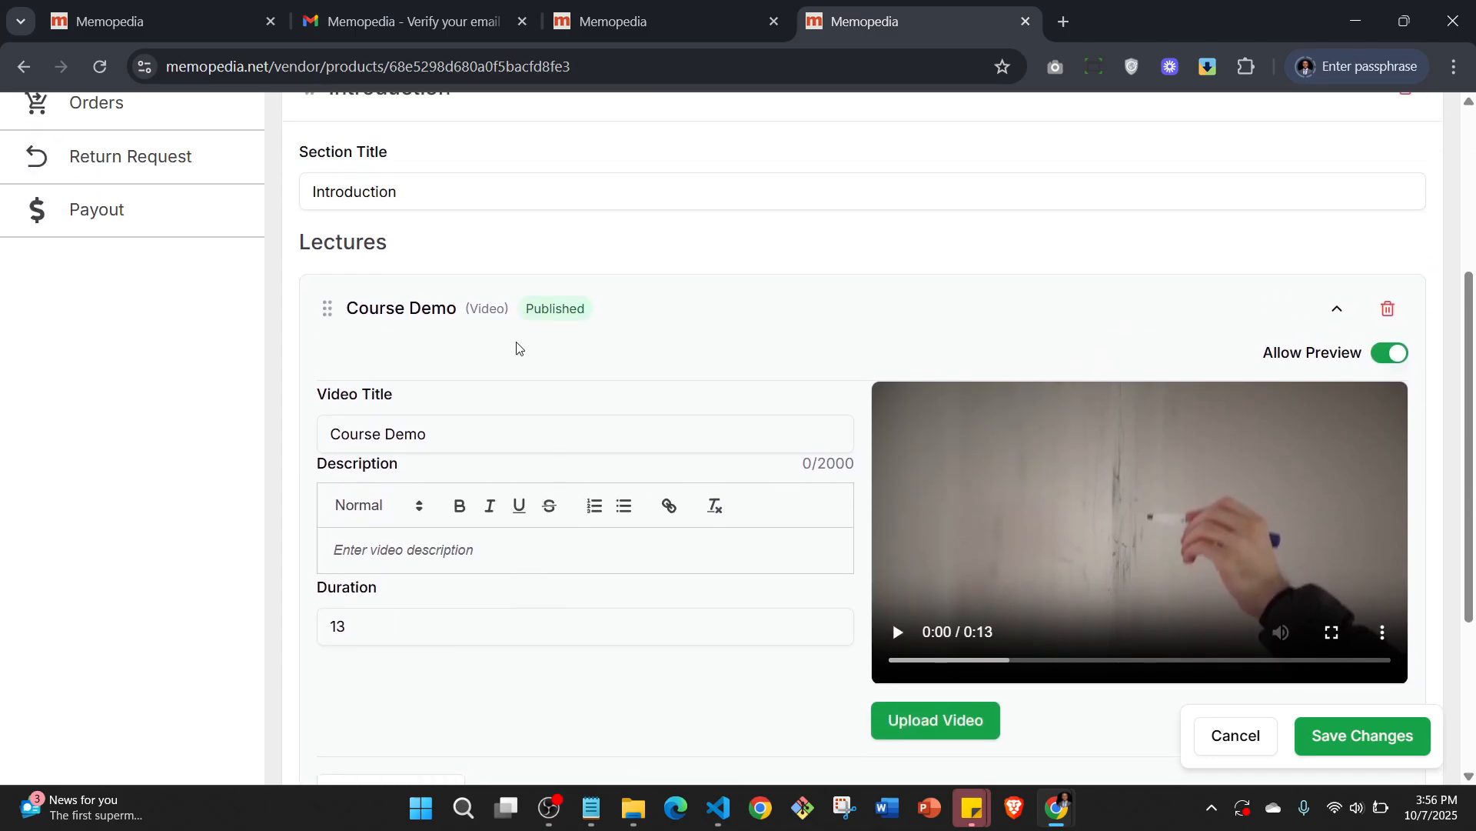
scroll(879, 396, "down", 2)
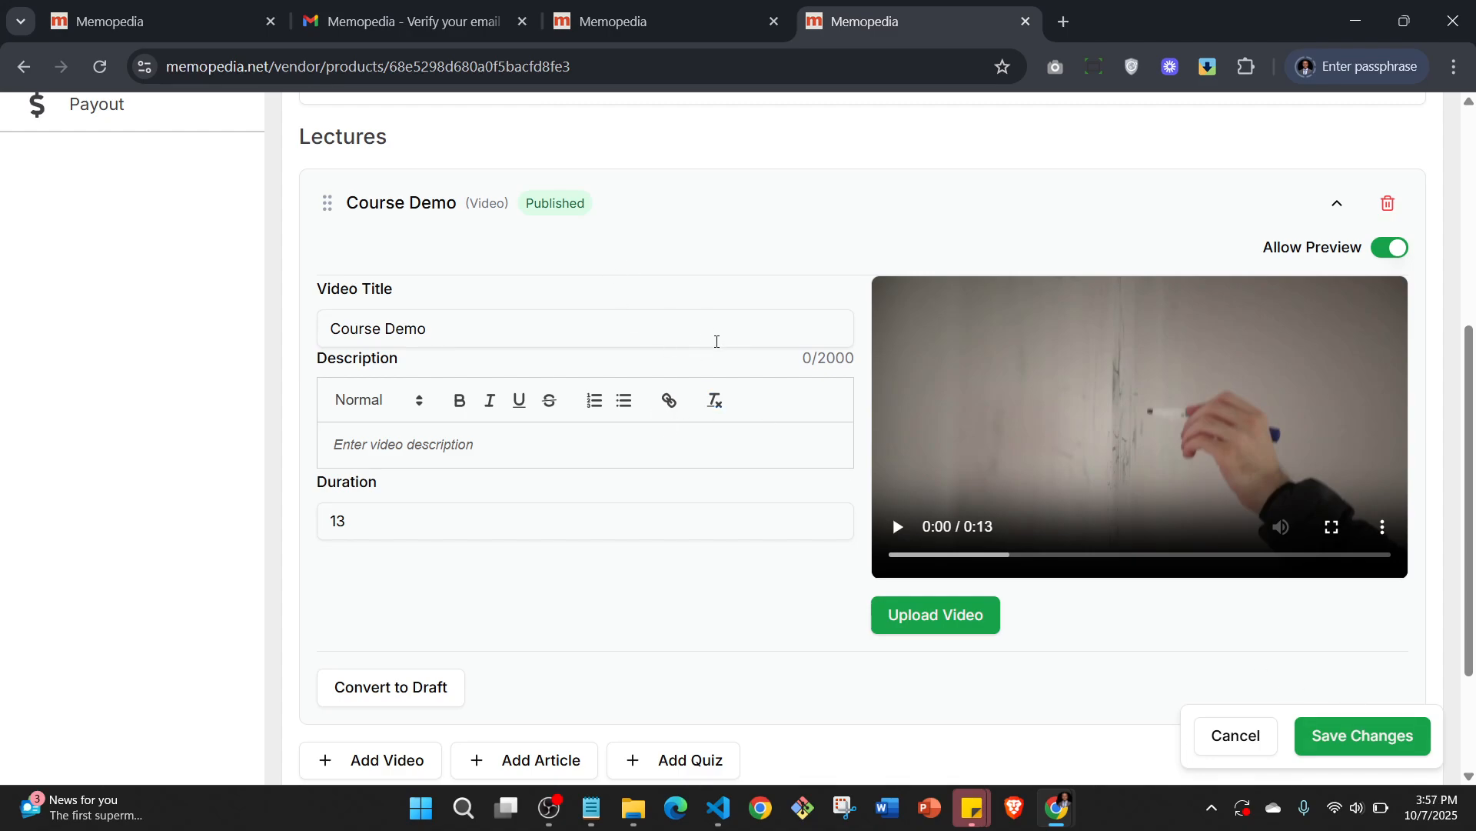
left_click(1383, 756)
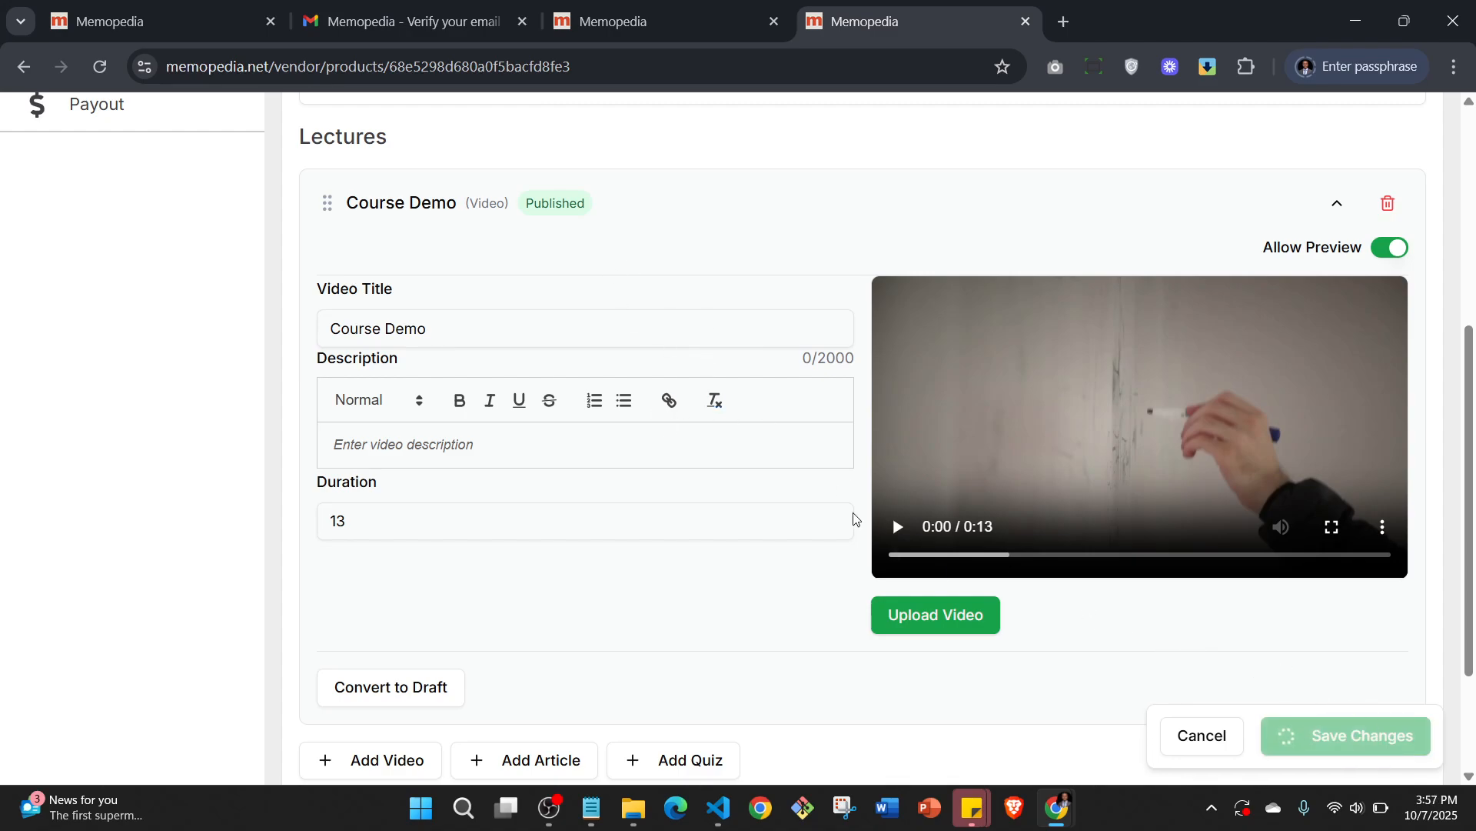
Add an article to the Introduction section below the Course Demo lecture and title it "Resources"
scroll(744, 402, "down", 3)
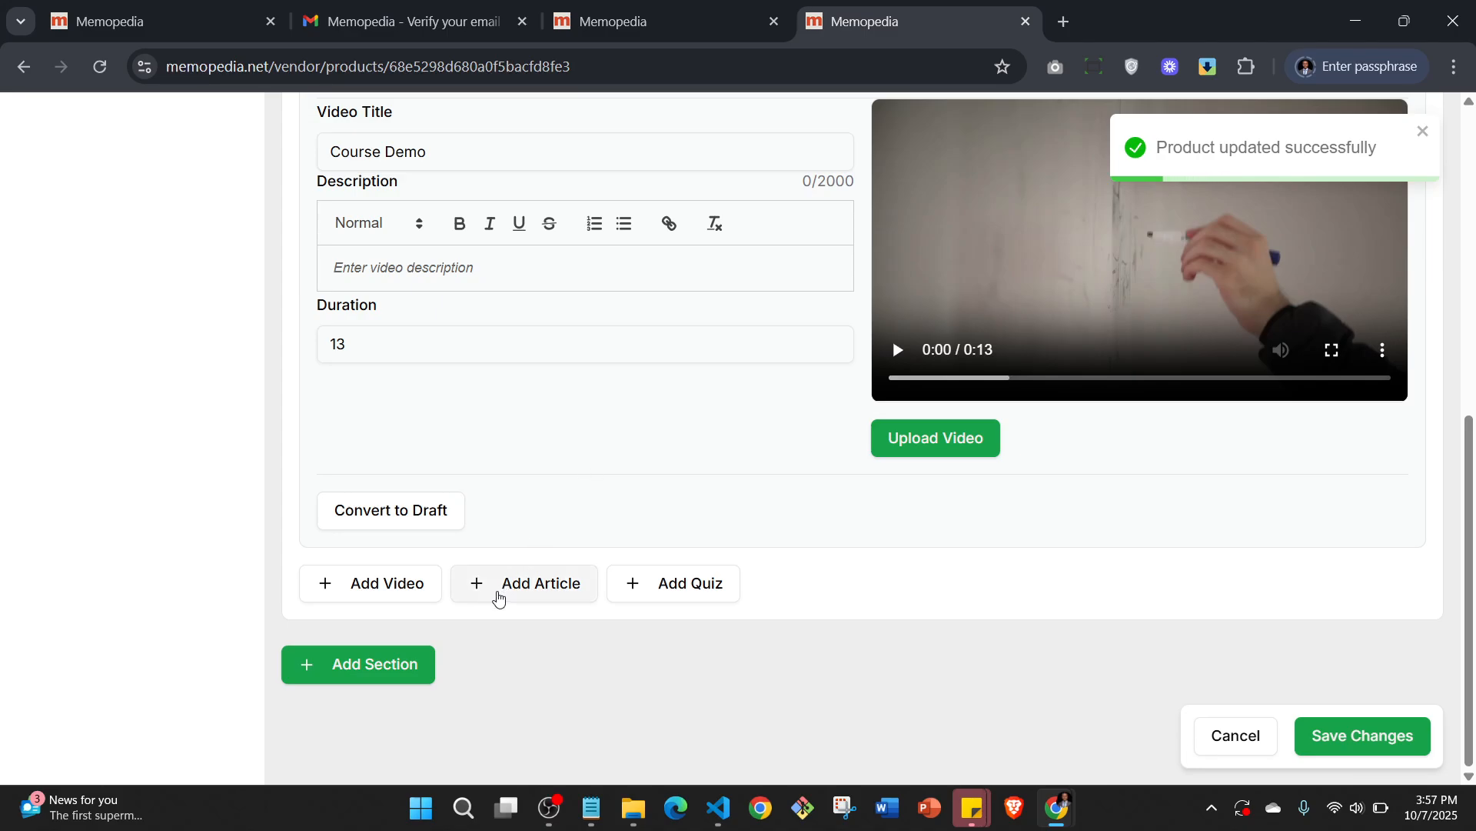
left_click(505, 589)
scroll(494, 517, "up", 3)
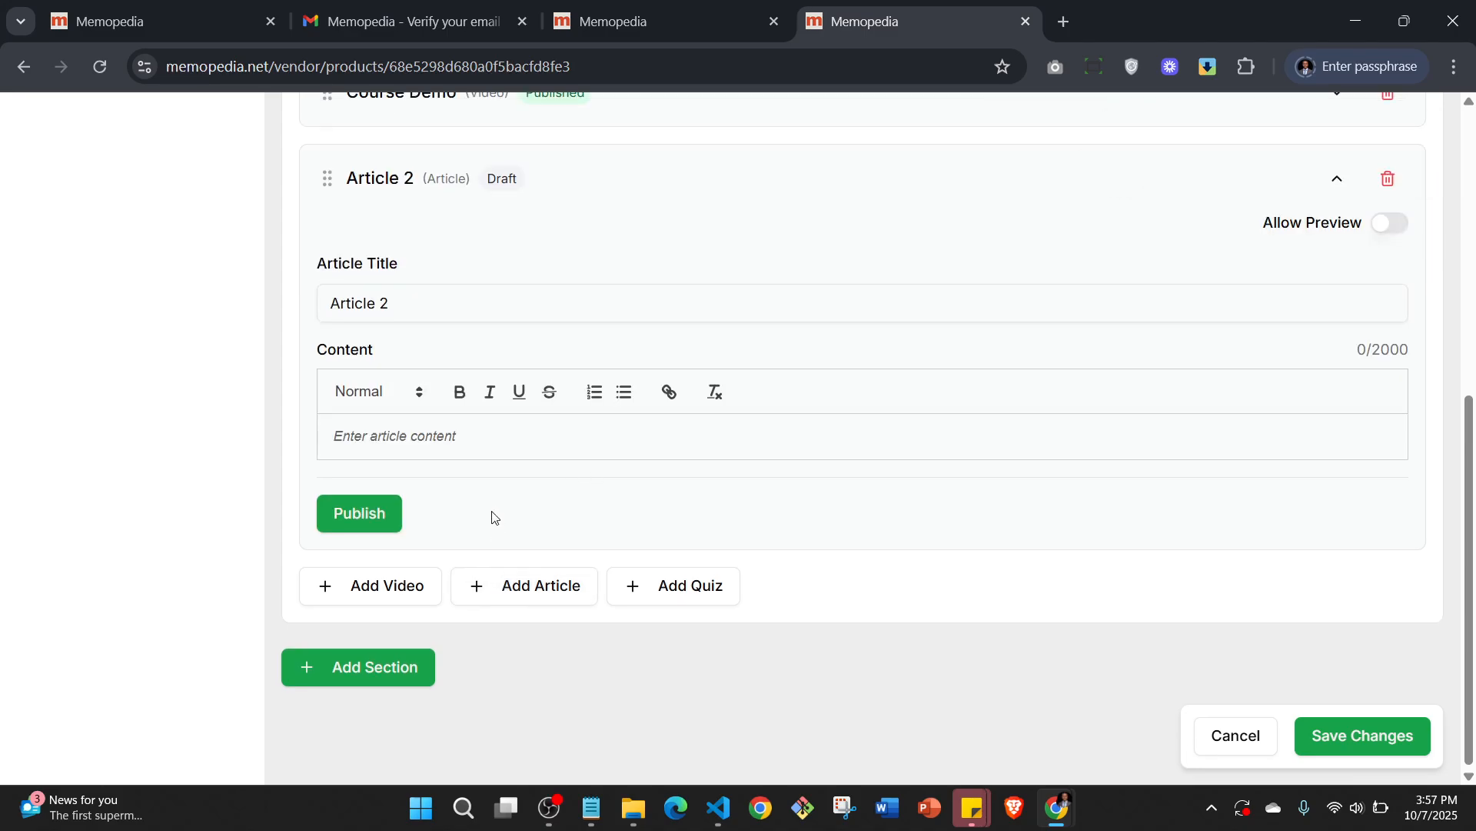
left_click_drag(431, 507, 300, 522)
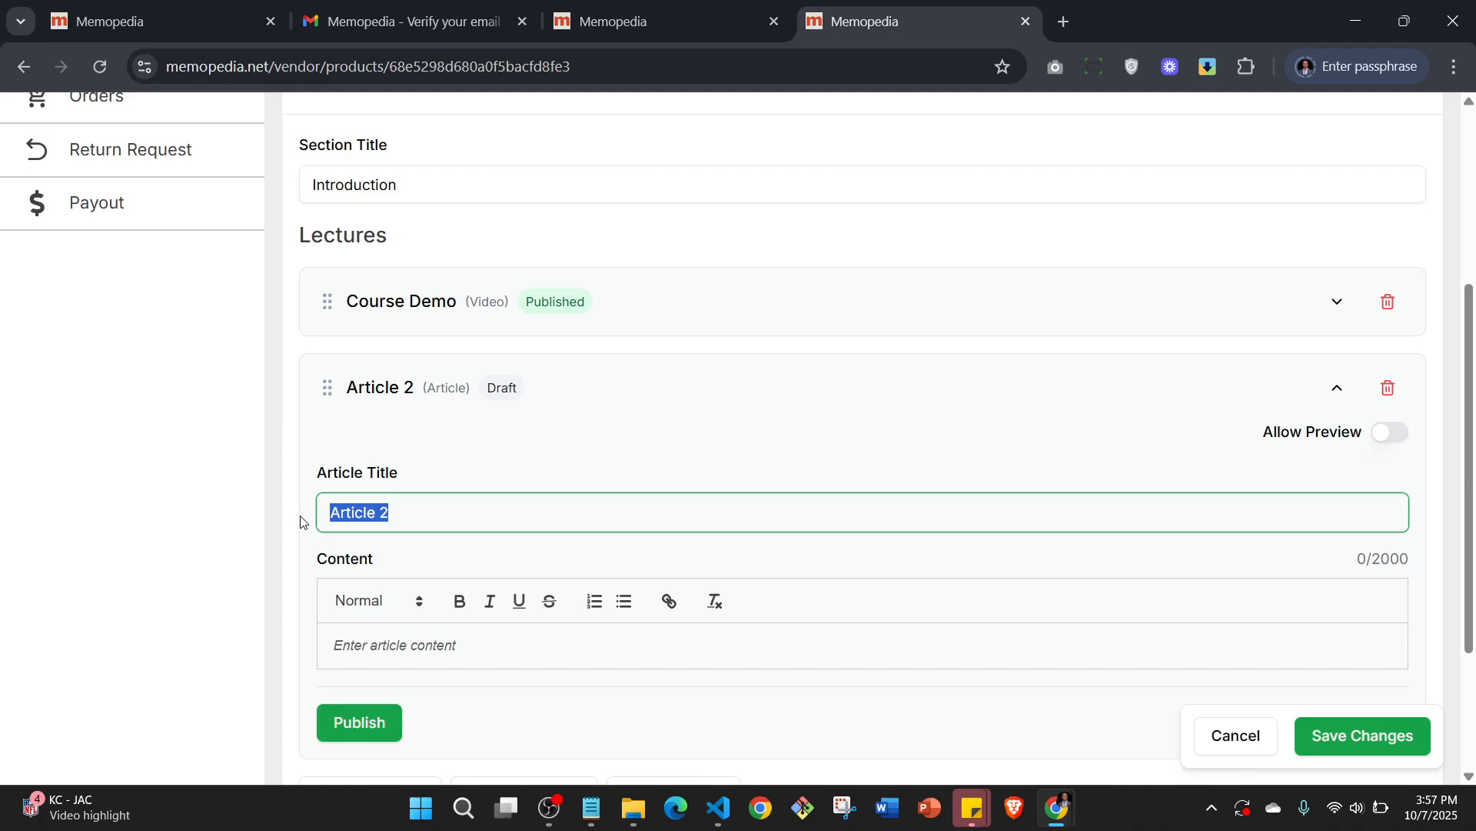
type("Resou")
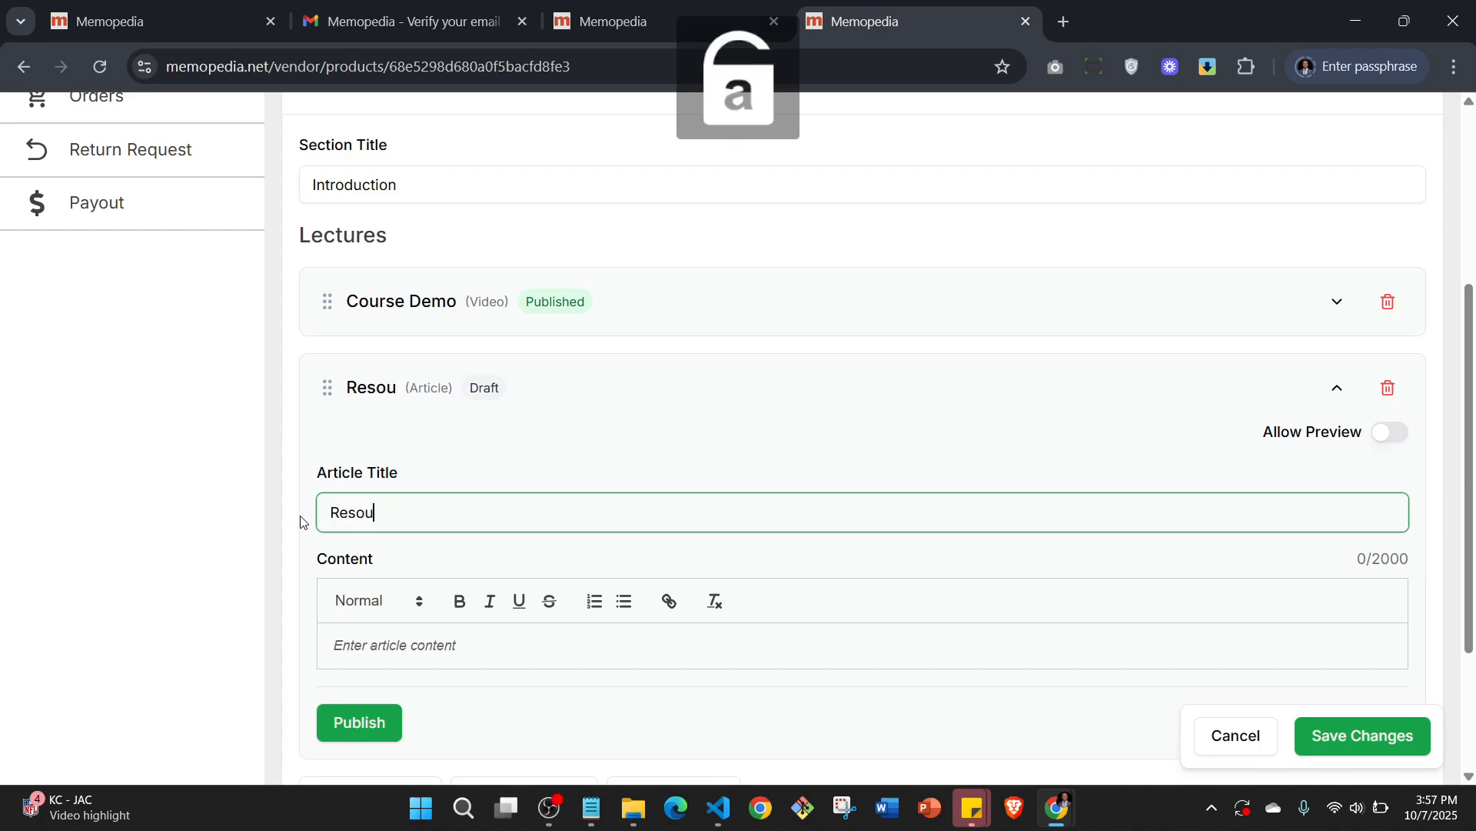
type("rces")
Fill the Resources article's content with "Experience speed and brilliance with the Tecno Spark X5."
scroll(362, 561, "down", 2)
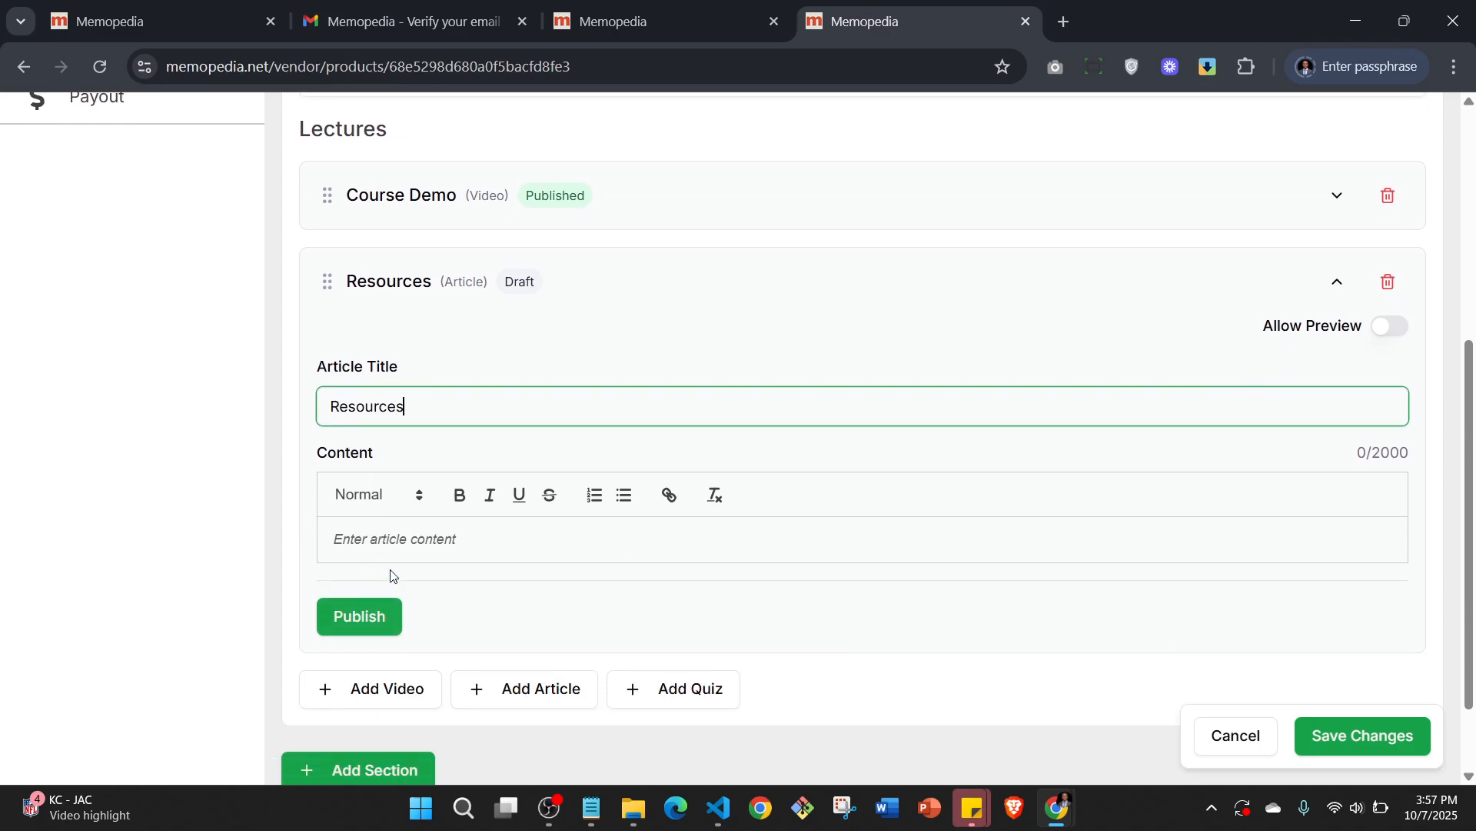
left_click(395, 552)
type("Experience speed and brilliance with the Tecno Spark X5.")
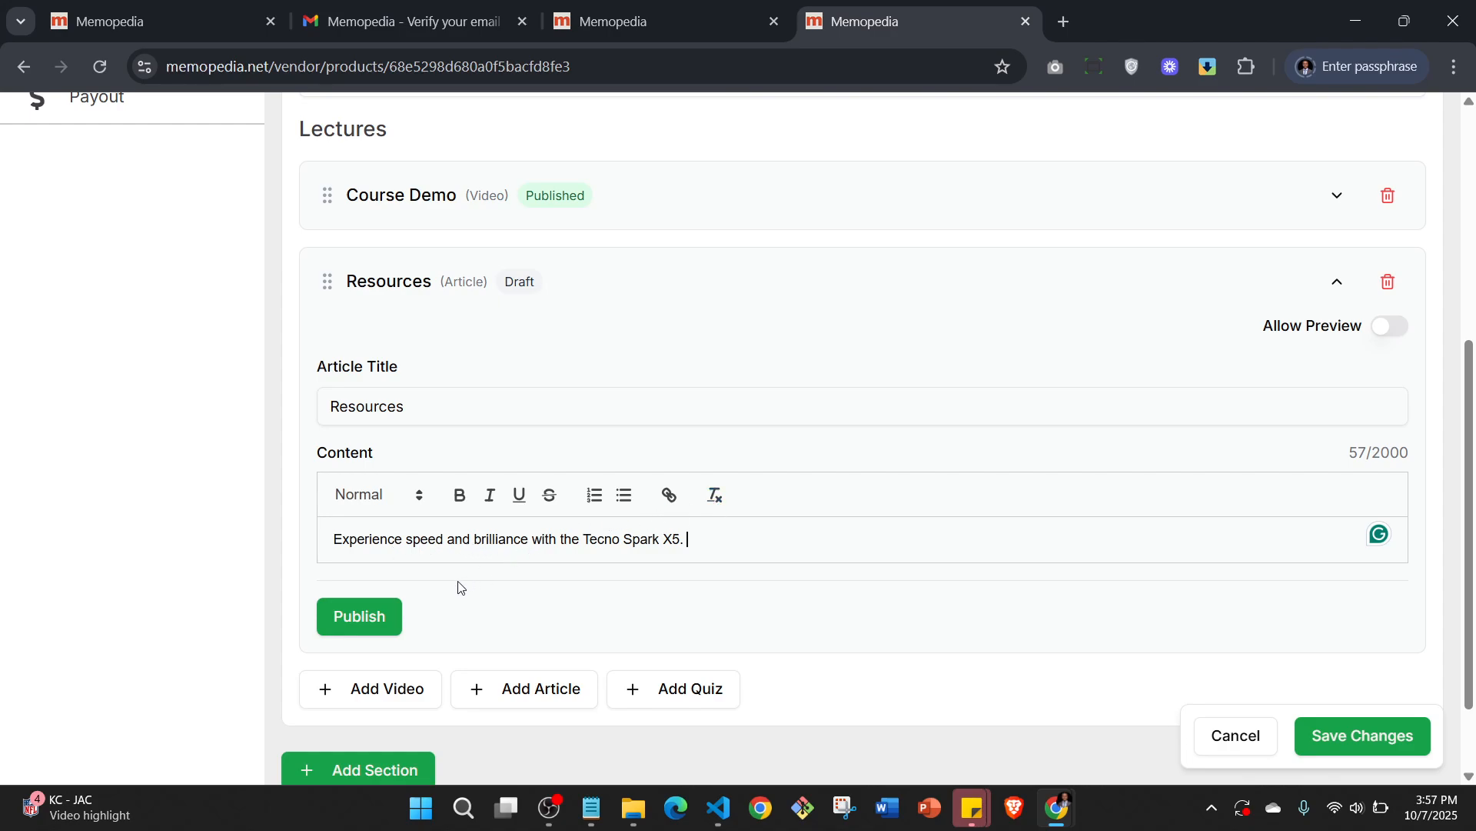
Publish the Resources article and save the product changes
left_click(360, 623)
scroll(847, 520, "down", 2)
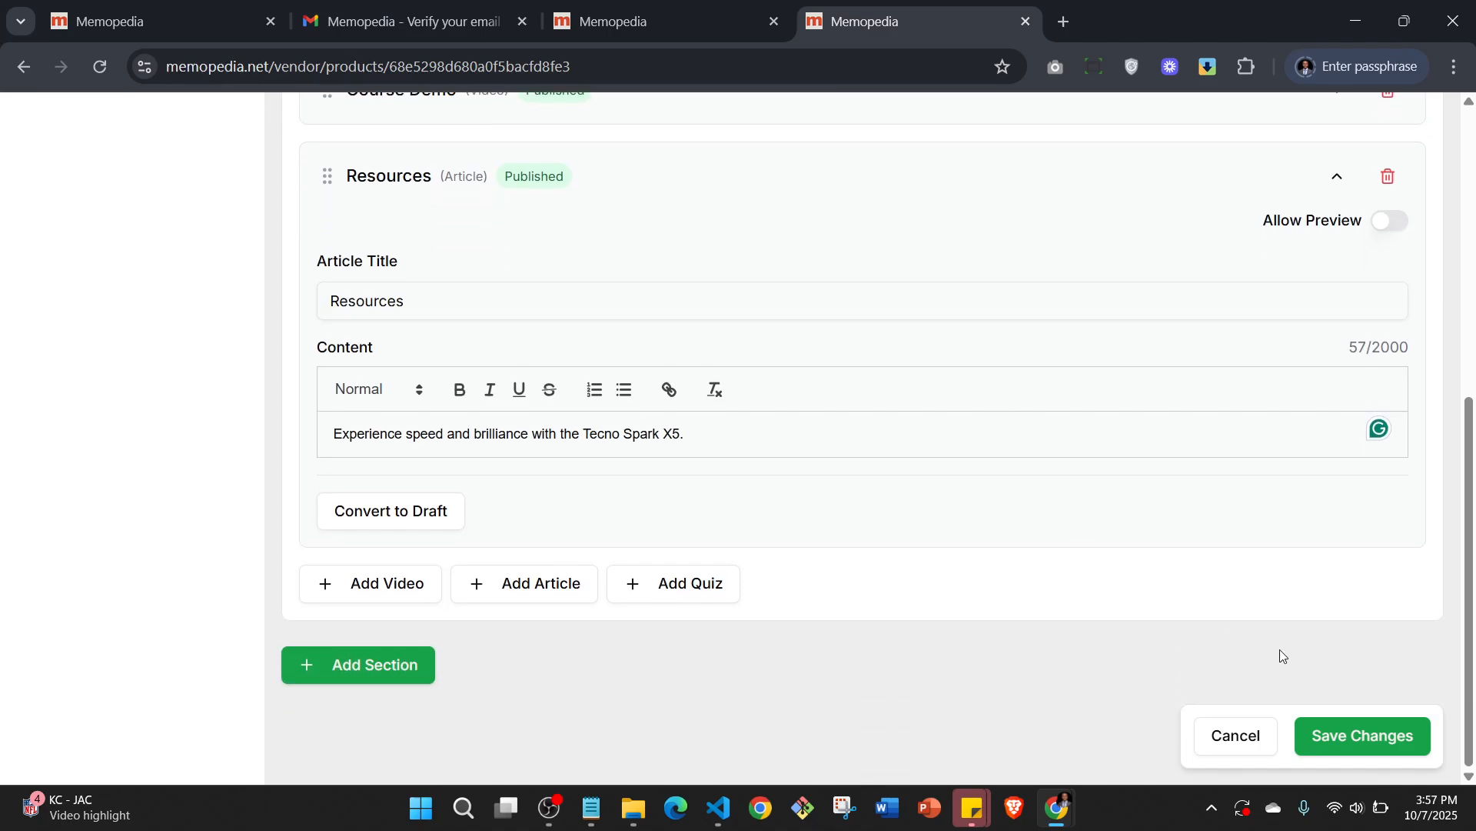
left_click(1362, 735)
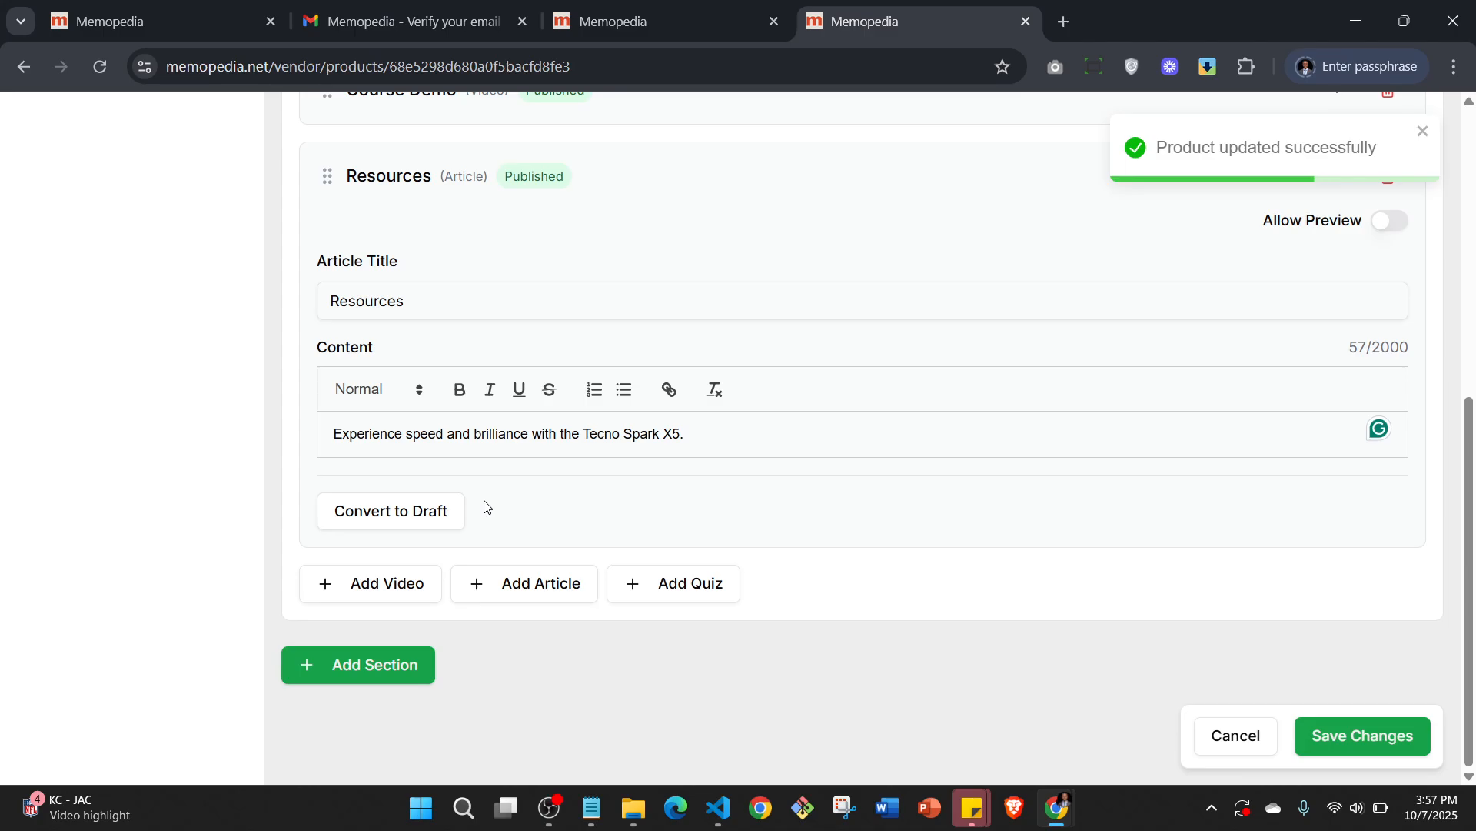
Add a quiz to the Introduction section below the Resources article and title it "First Quiz"
left_click(696, 595)
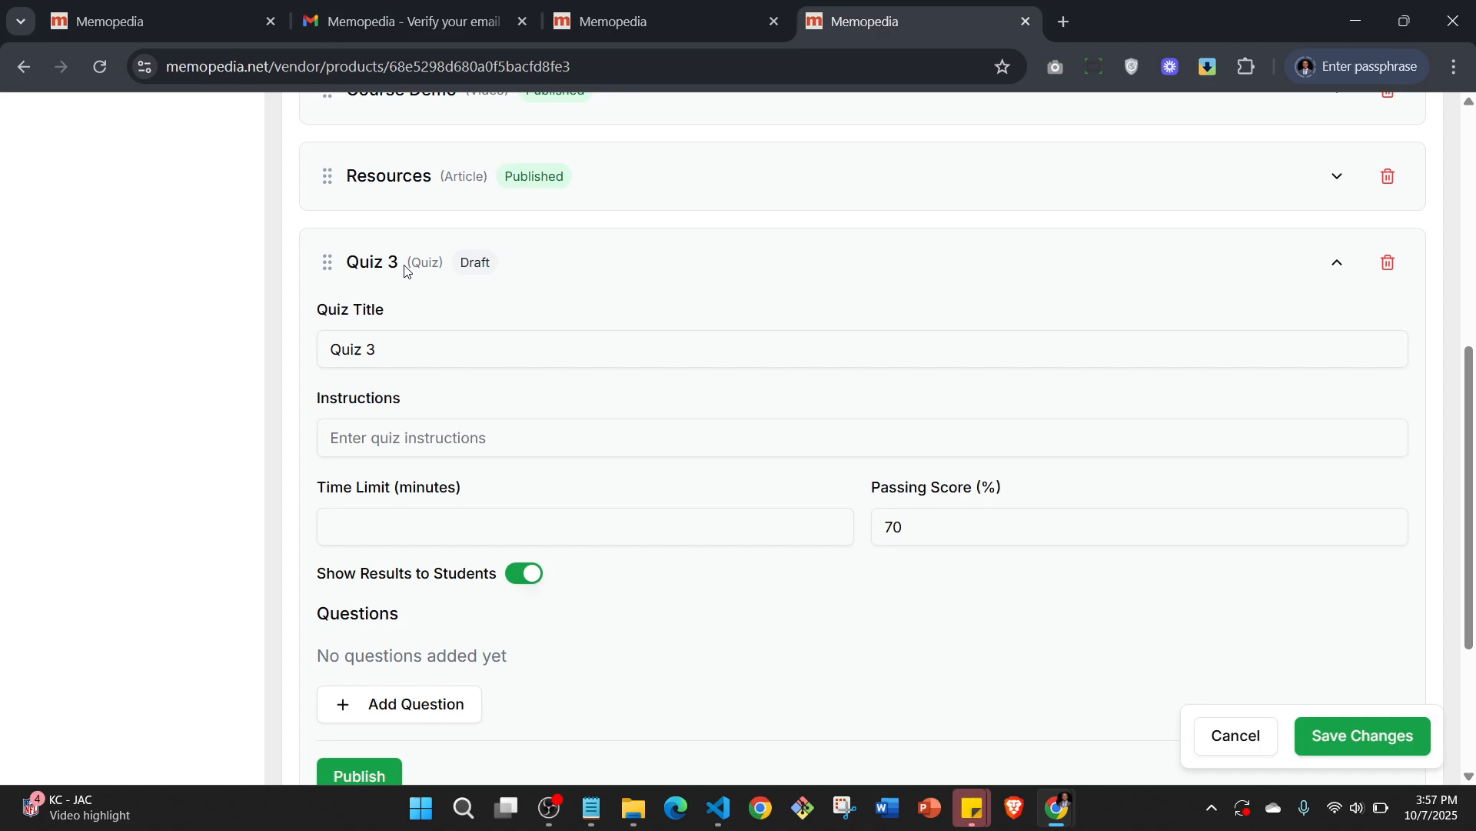
left_click_drag(376, 350, 307, 347)
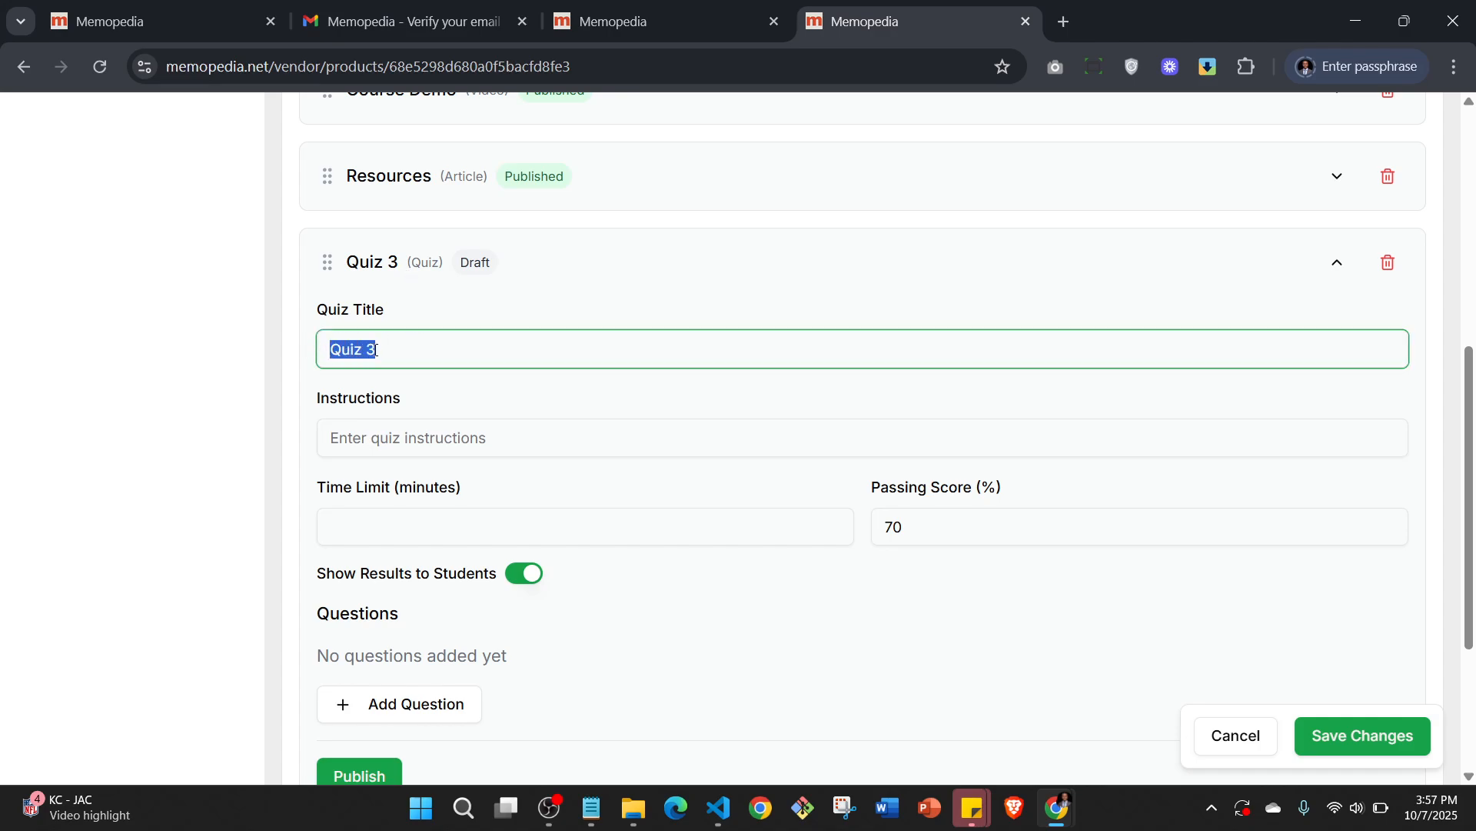
type("Fir")
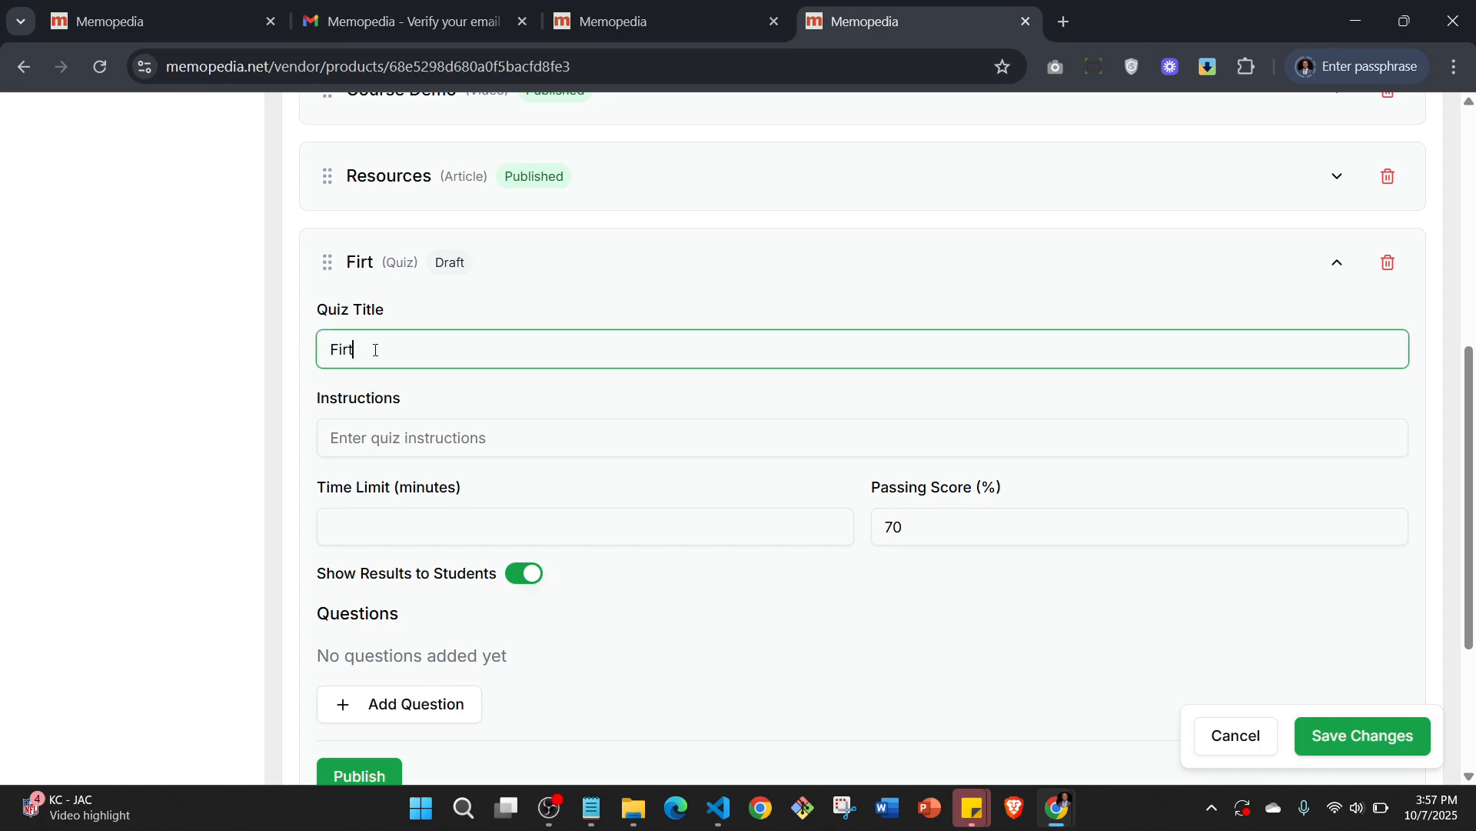
type("st")
key("Caps_Lock")
type("Q")
key("Caps_Lock")
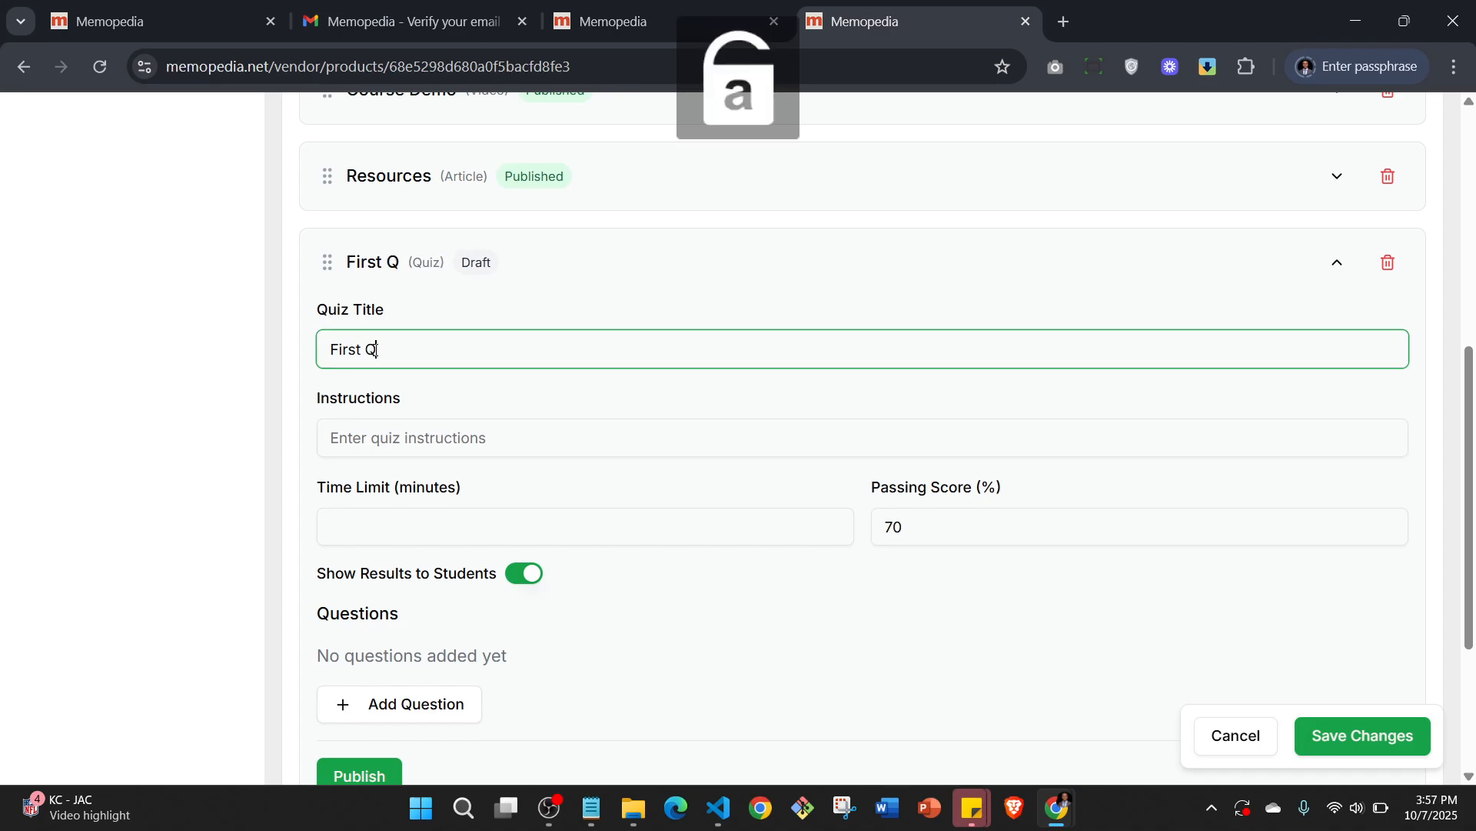
type("uiz")
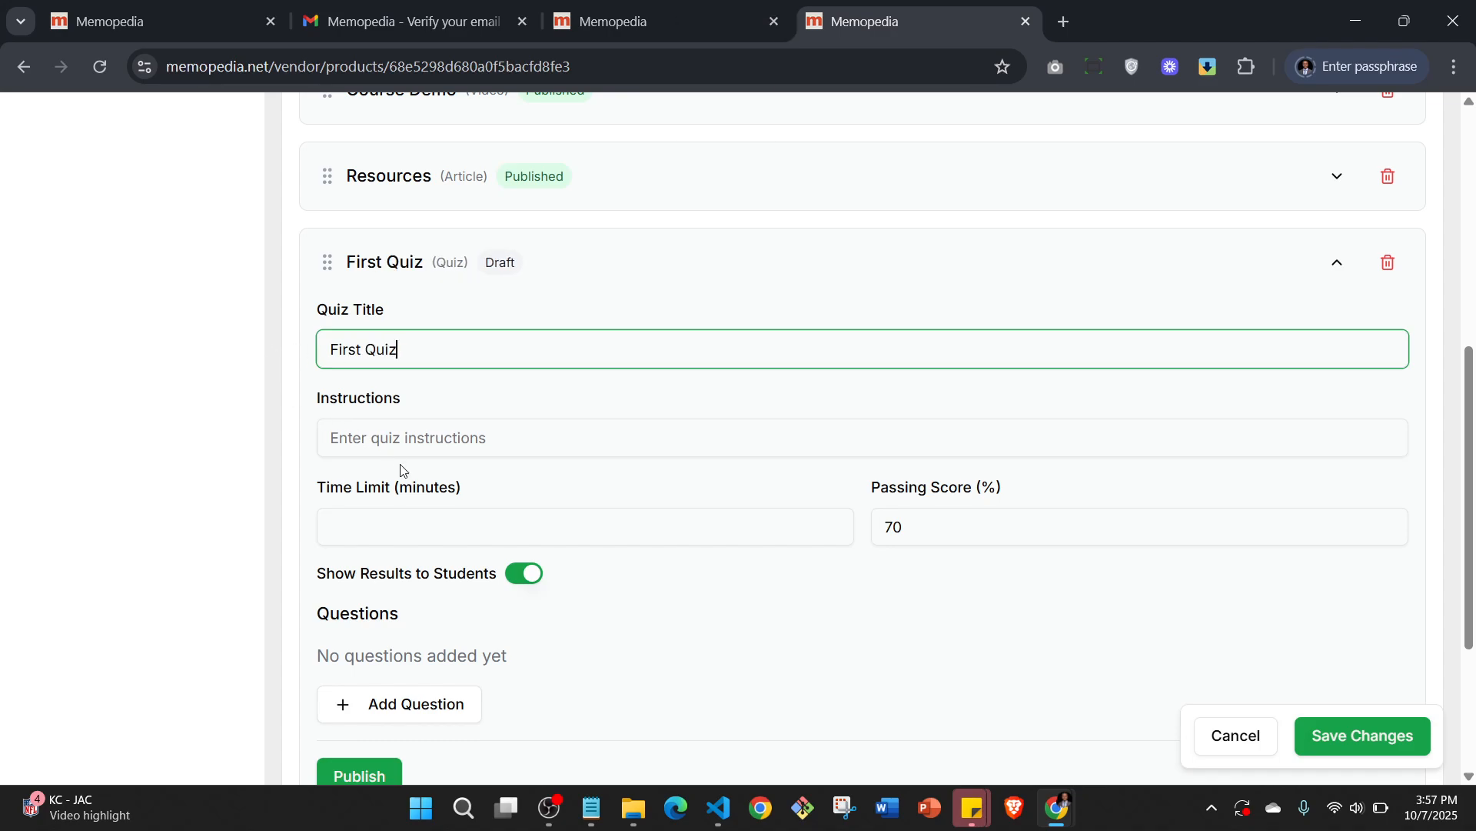
Set the First Quiz instructions to "Answer all questions" and its time limit to 5 minutes
left_click(405, 437)
key("Caps_Lock")
type("A")
key("Caps_Lock")
type("n")
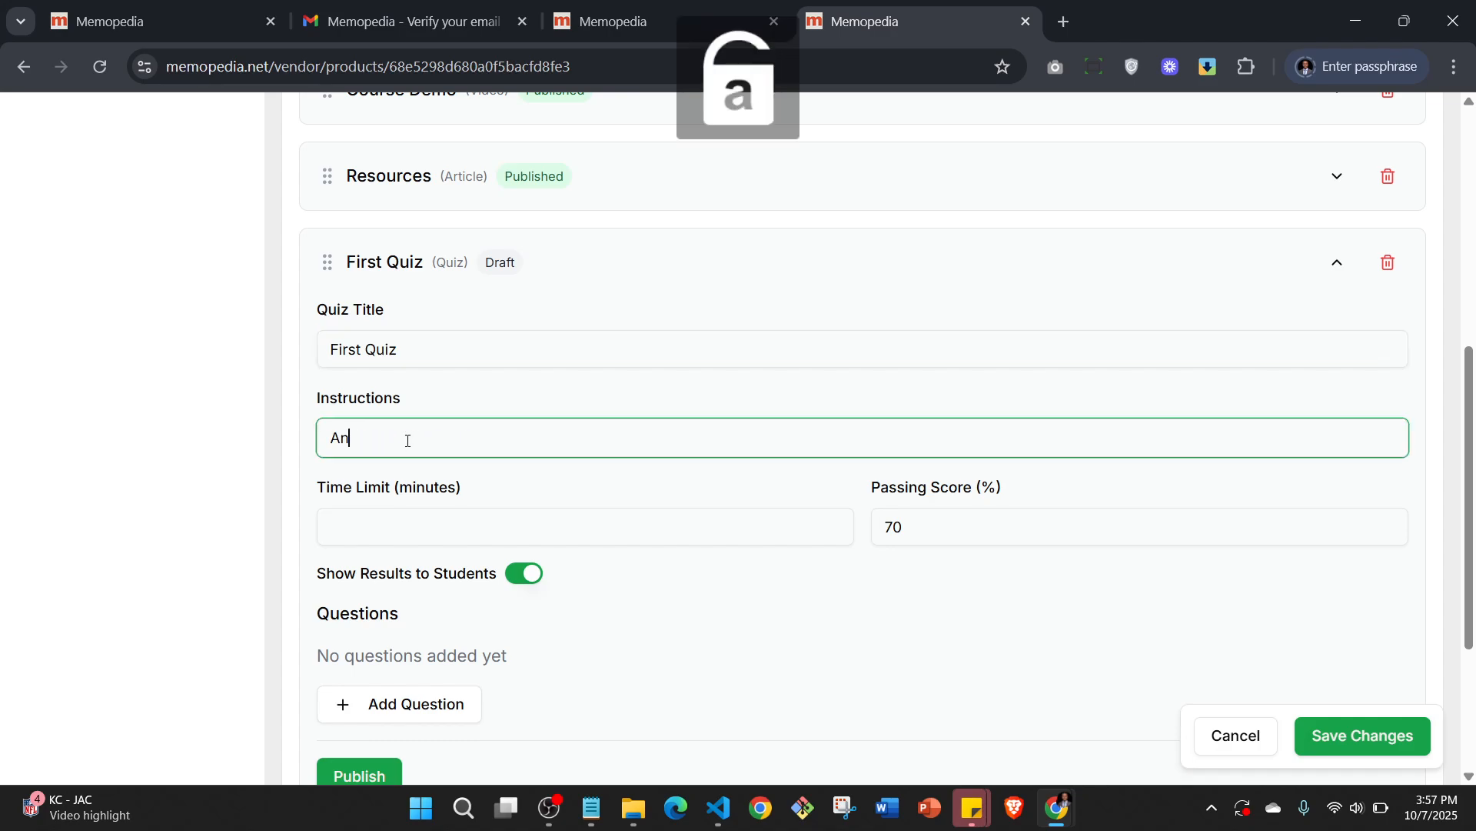
type("swer all")
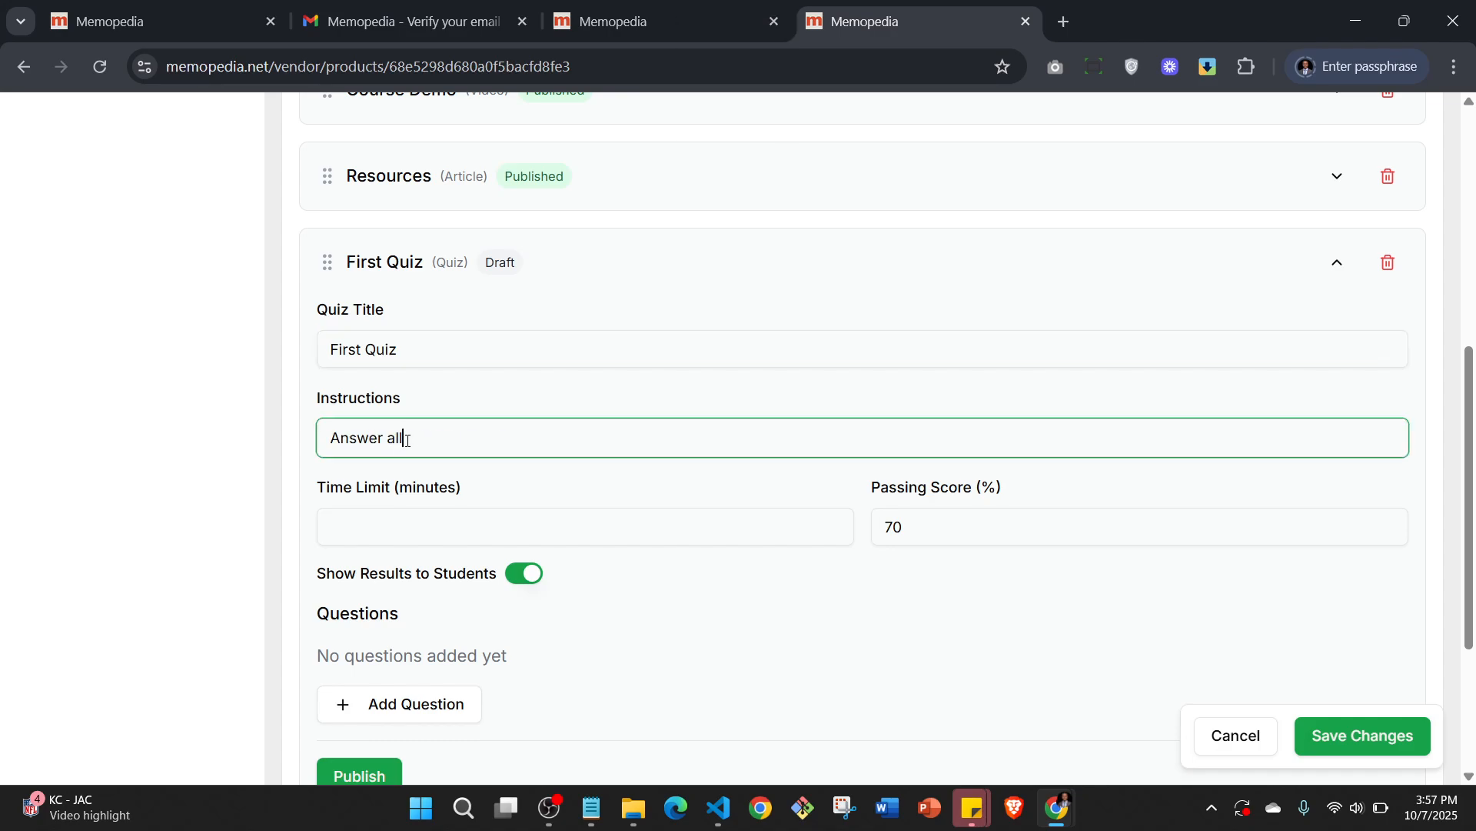
type(" questions")
left_click(469, 525)
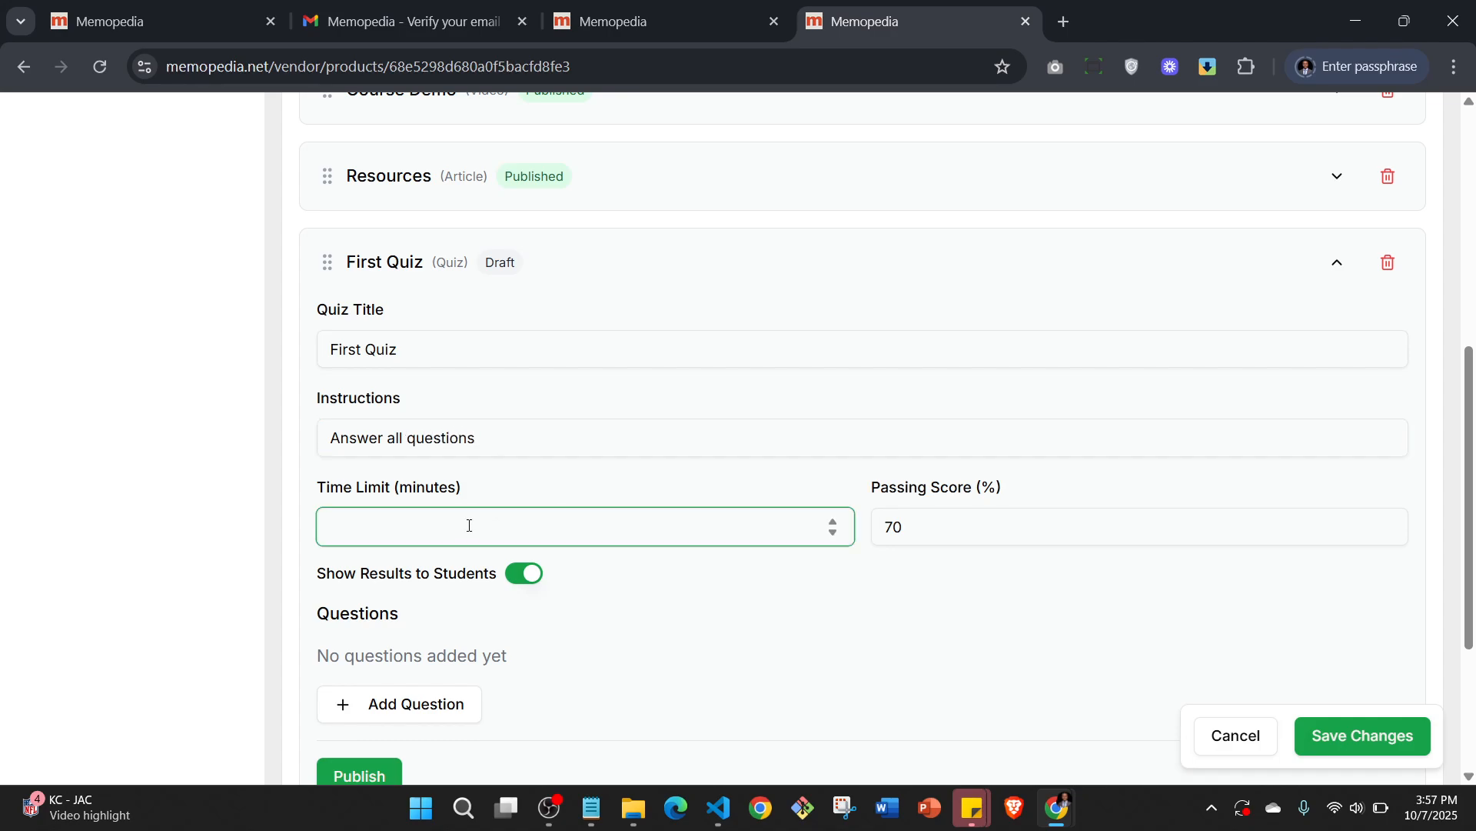
type("5")
Add a question to First Quiz and set its question type to True/False
scroll(907, 526, "down", 1)
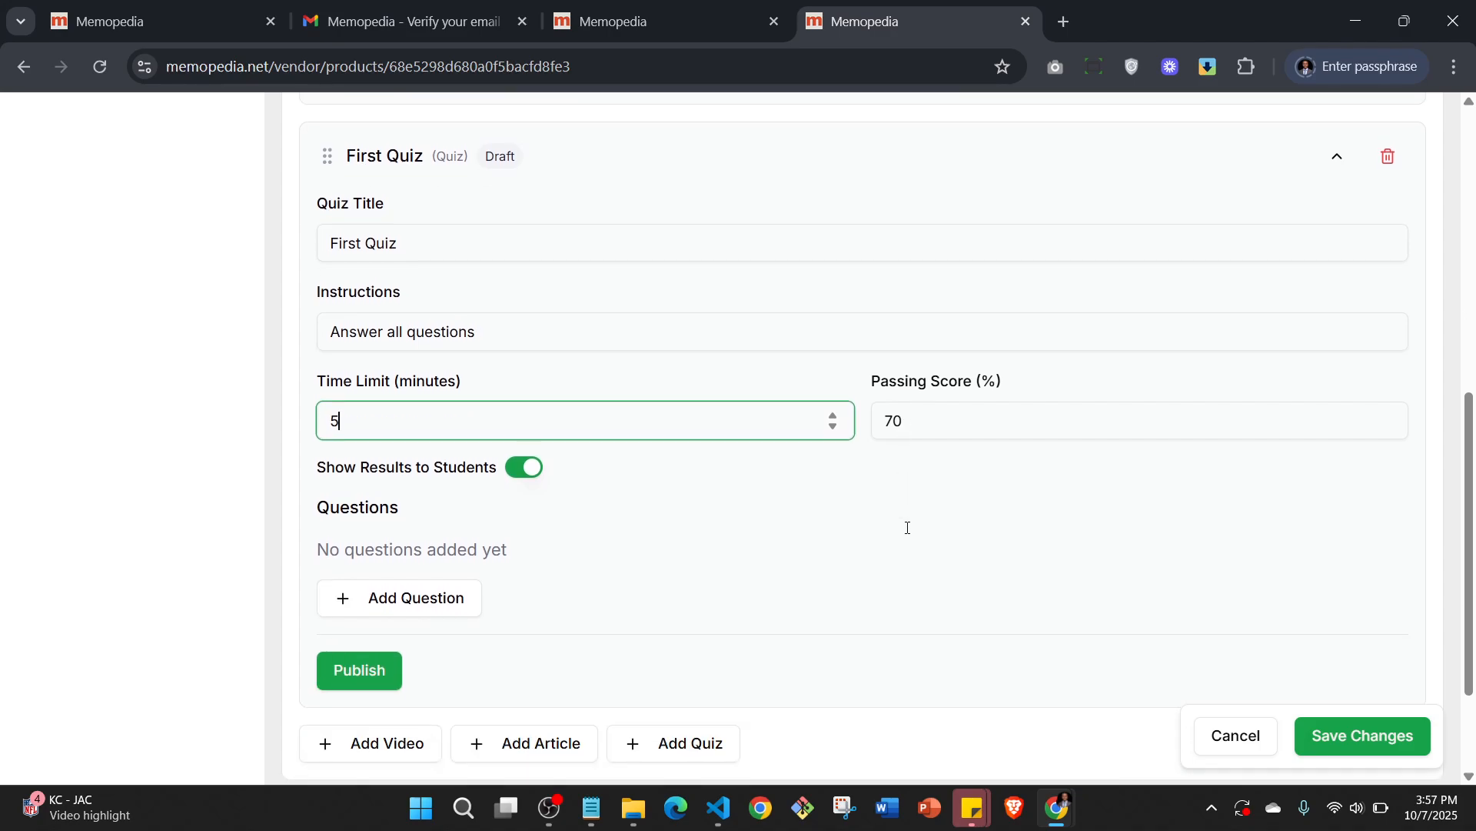
scroll(897, 527, "down", 1)
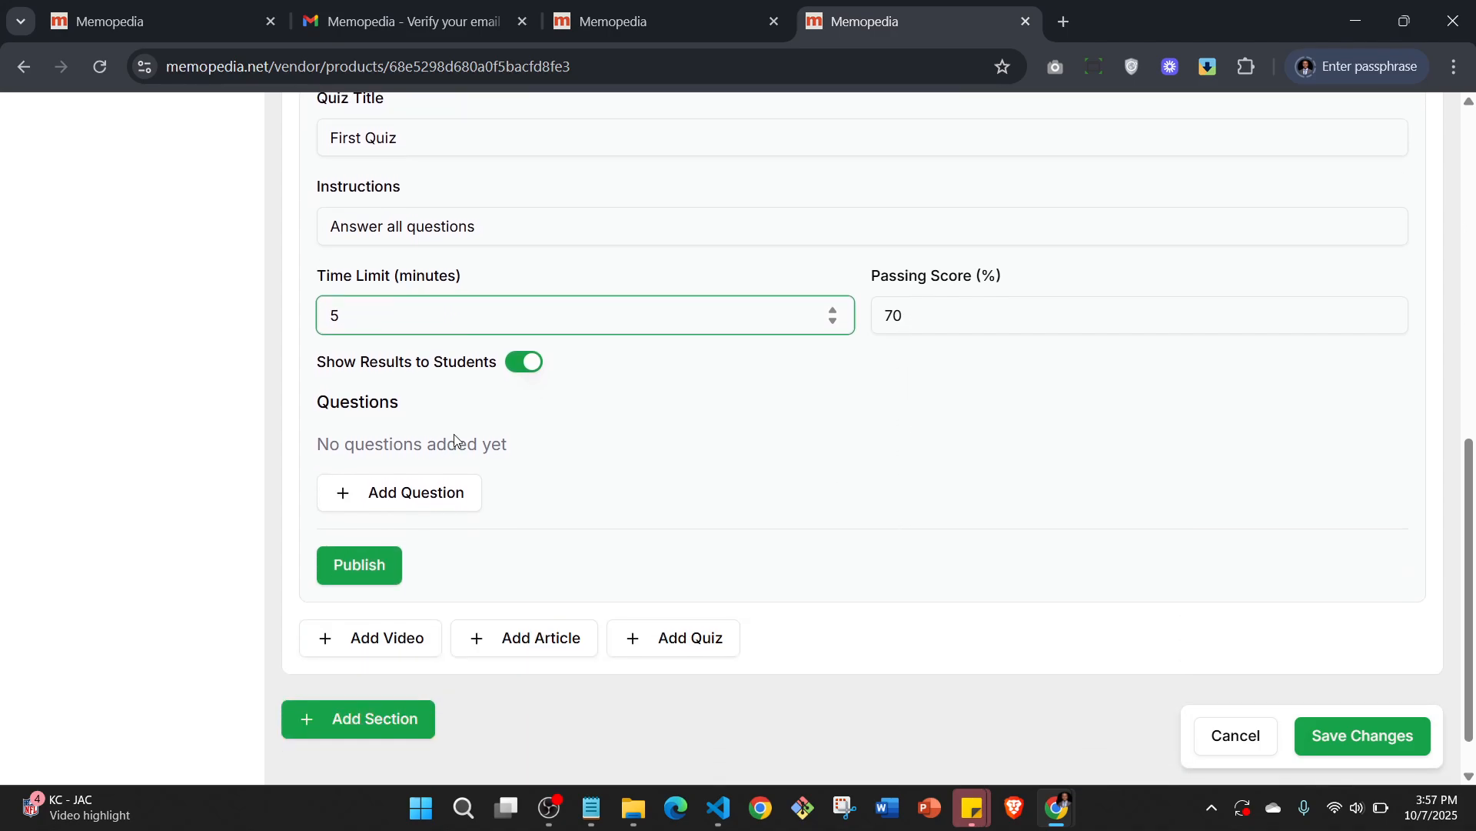
left_click(409, 500)
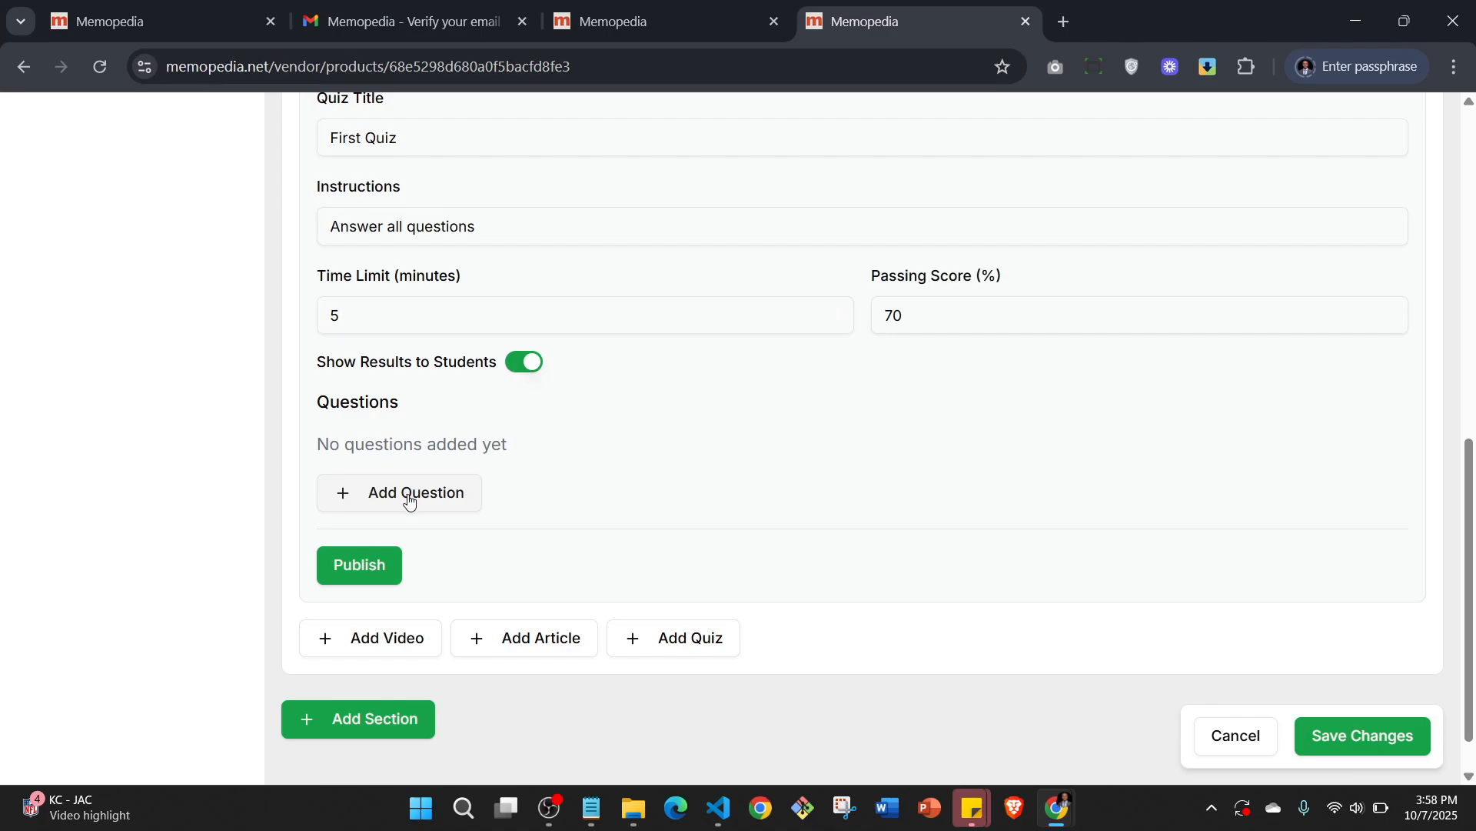
left_click(427, 501)
scroll(453, 421, "down", 2)
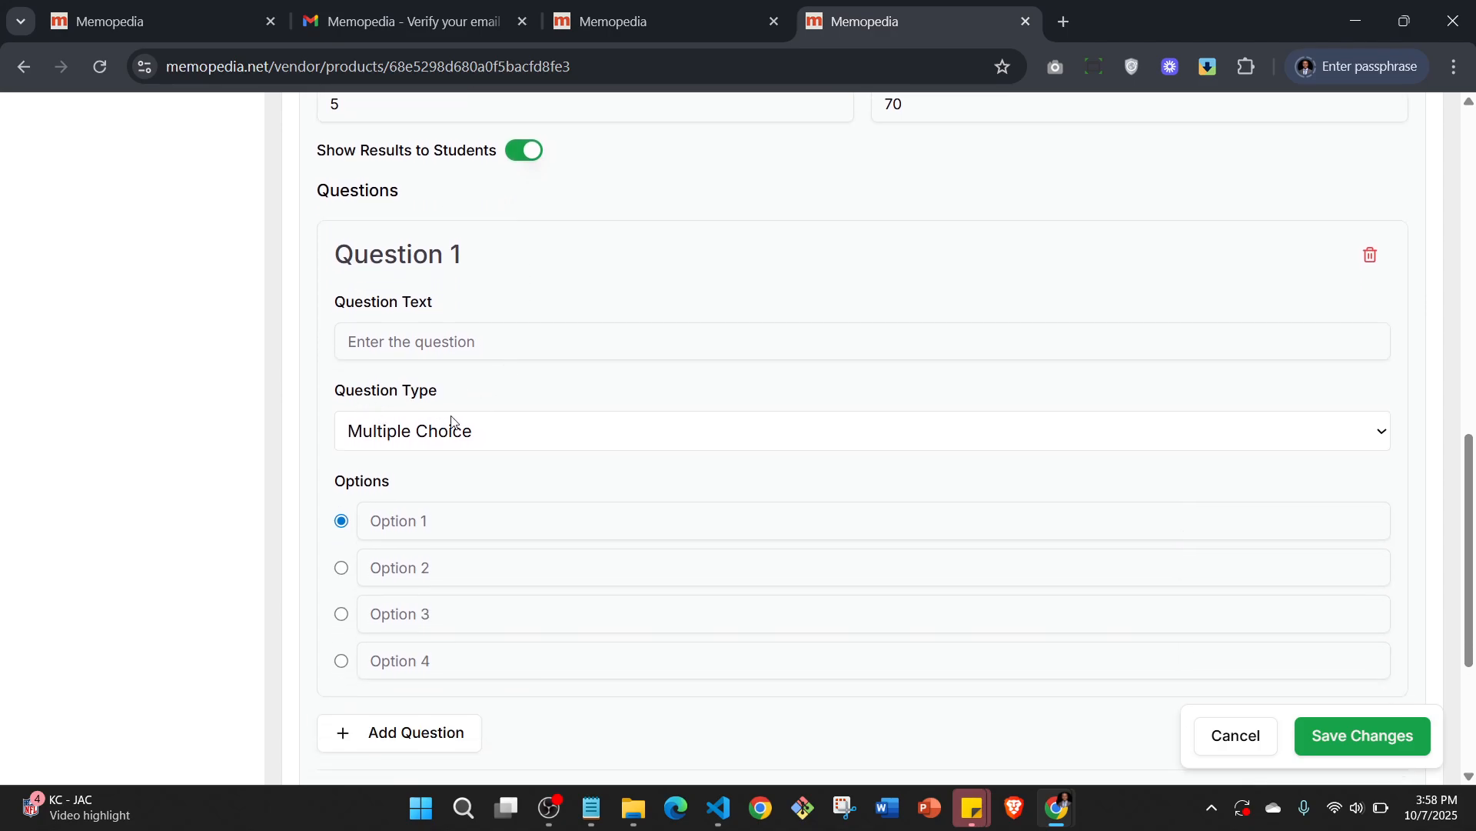
left_click(499, 440)
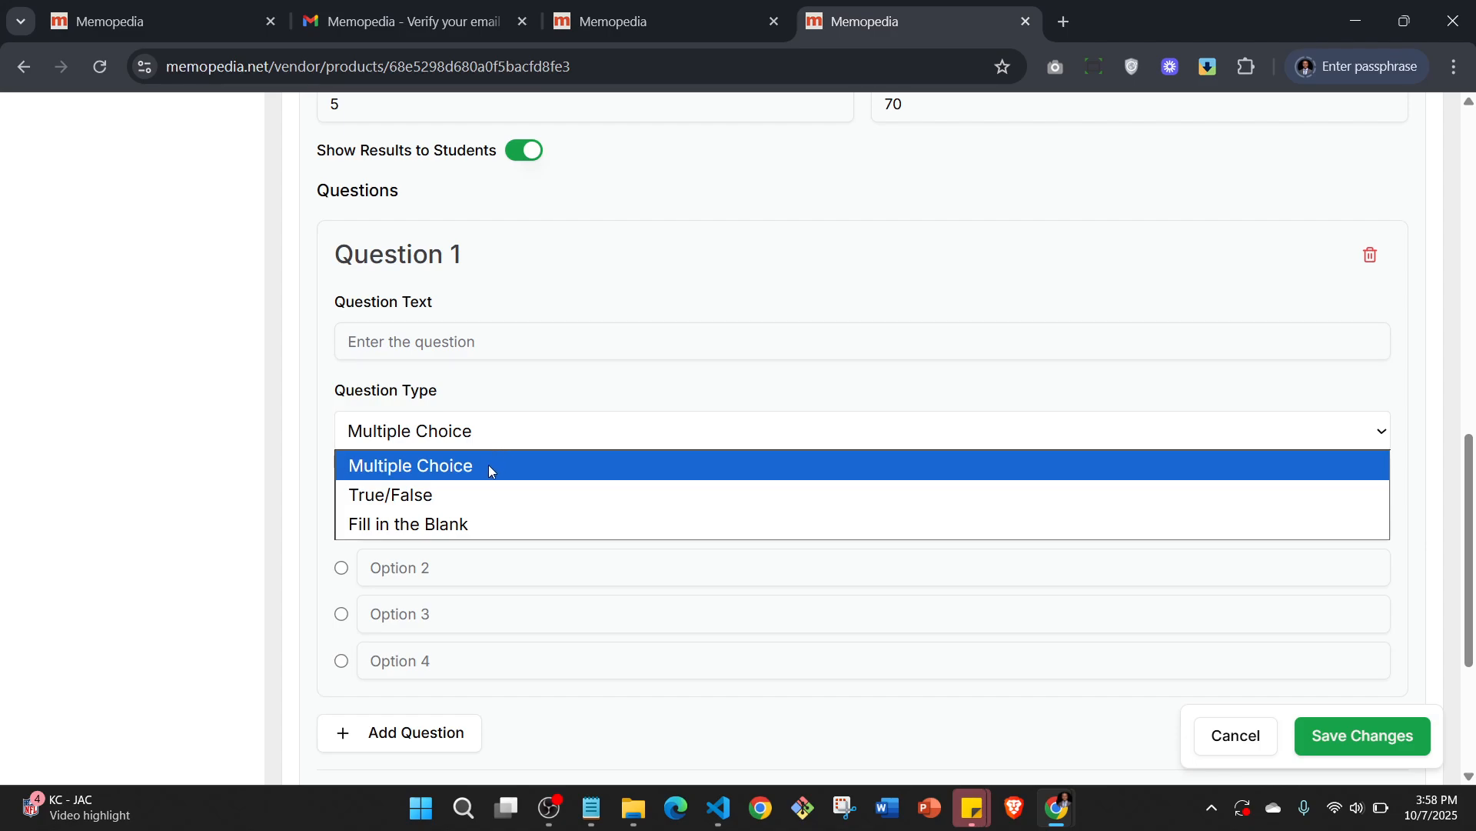
left_click(473, 496)
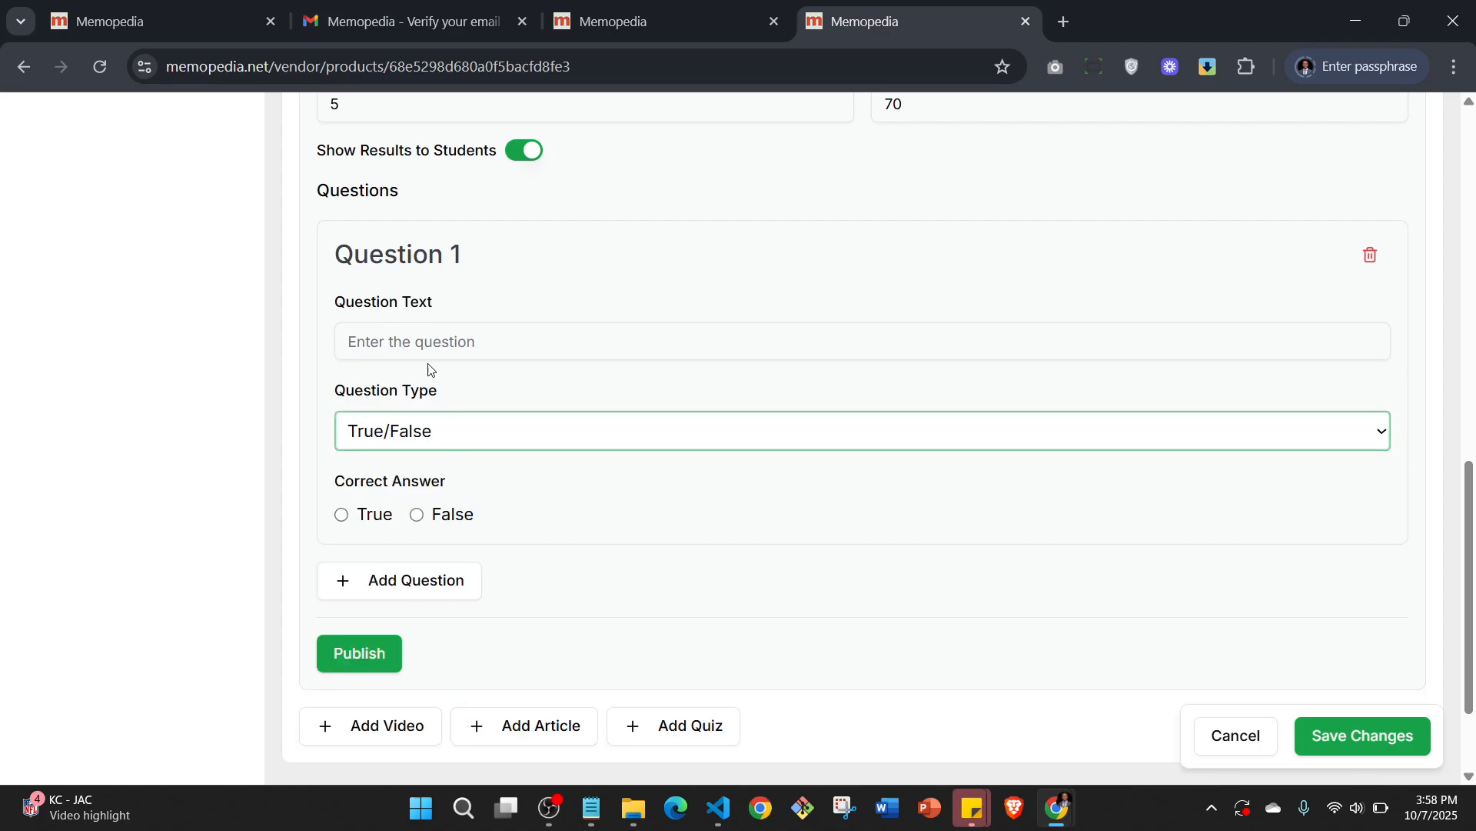
Fill the question text with "JavaScript is a programming language", mark True as the correct answer, and save the product changes
left_click(427, 336)
type("J")
key("Caps_Lock")
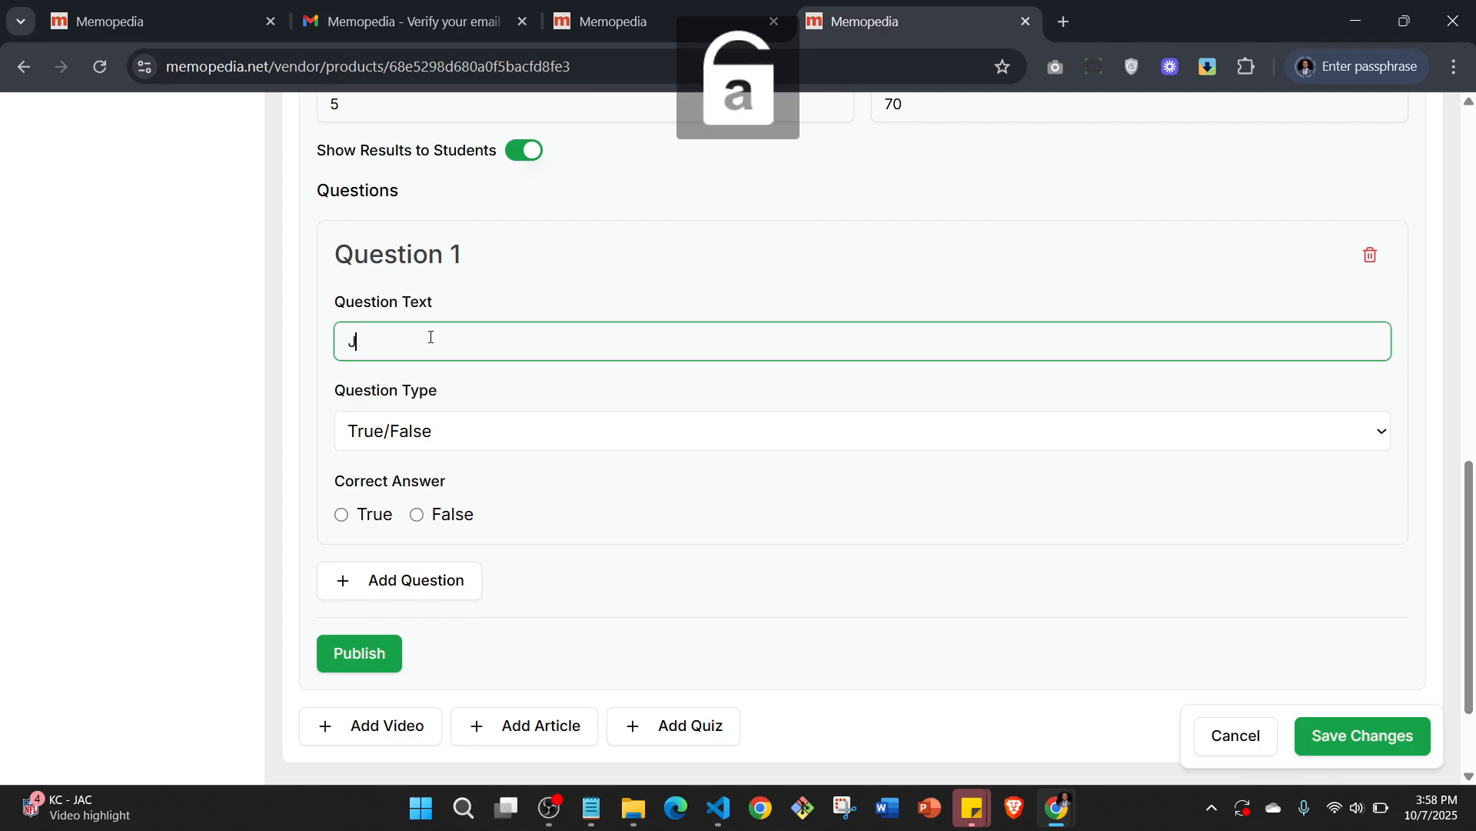
type("ava")
key("Caps_Lock")
type("S")
key("Caps_Lock")
type("cript is a")
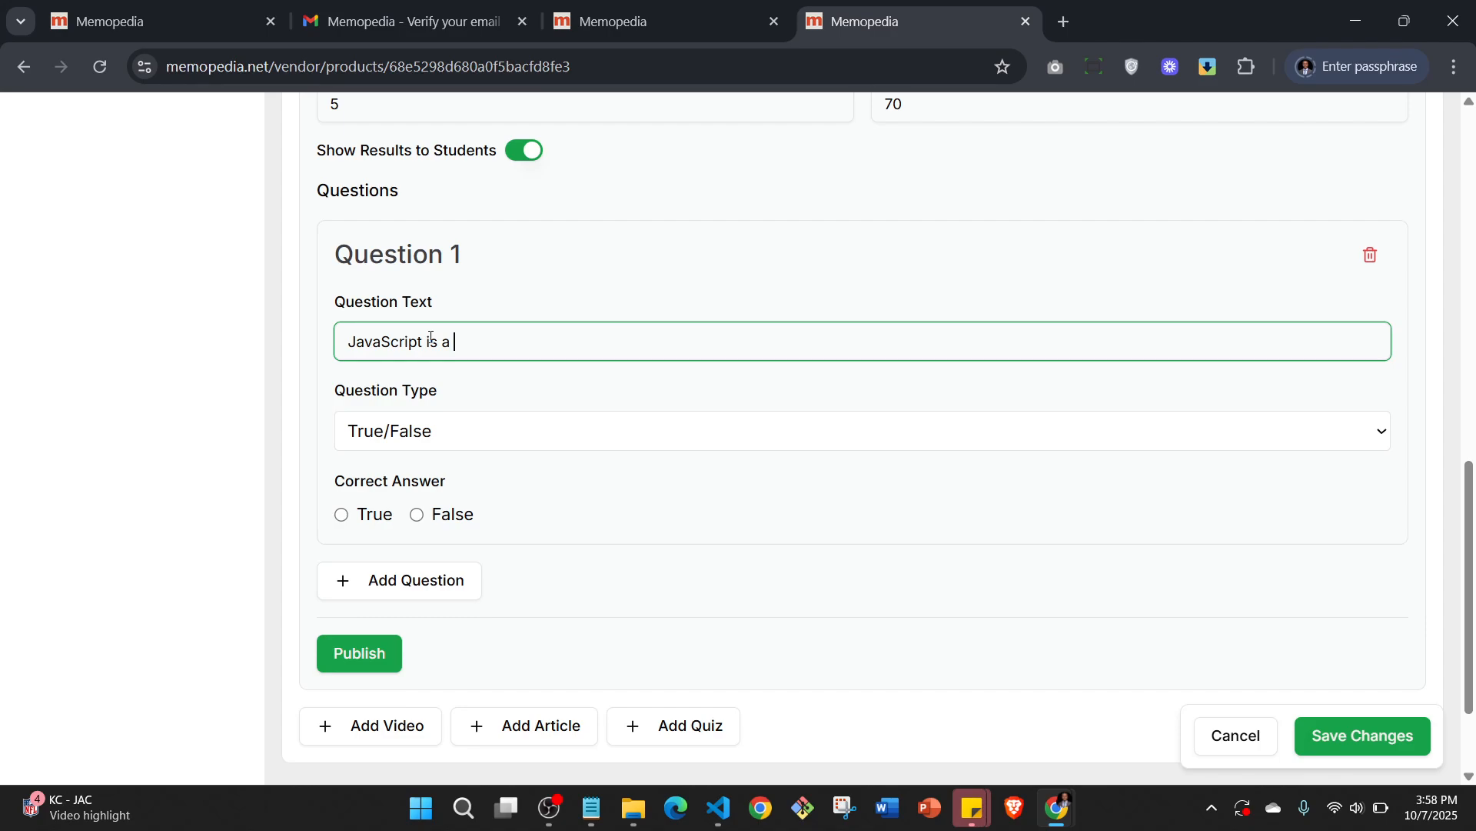
type(" programming language")
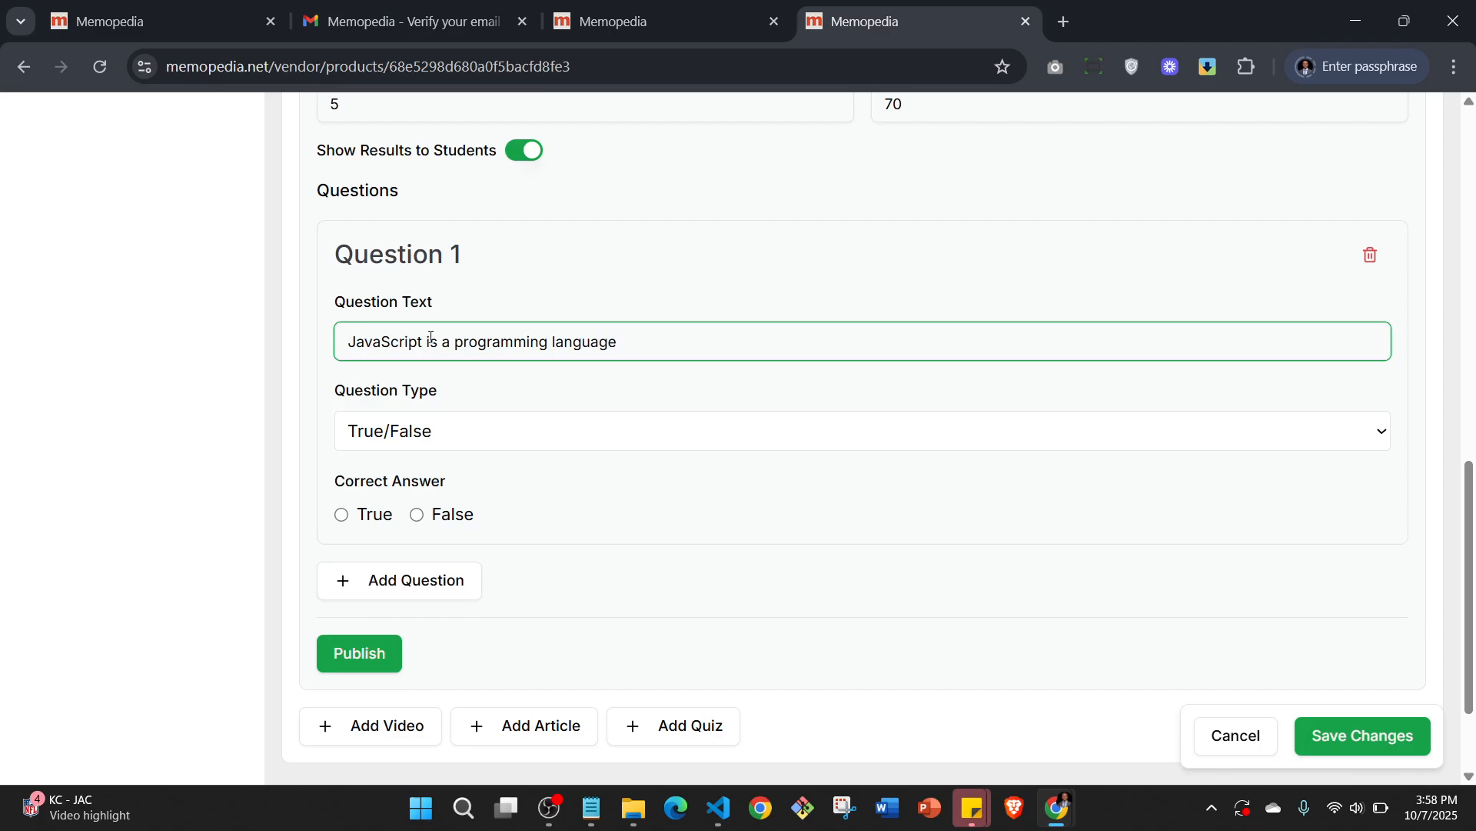
left_click(348, 521)
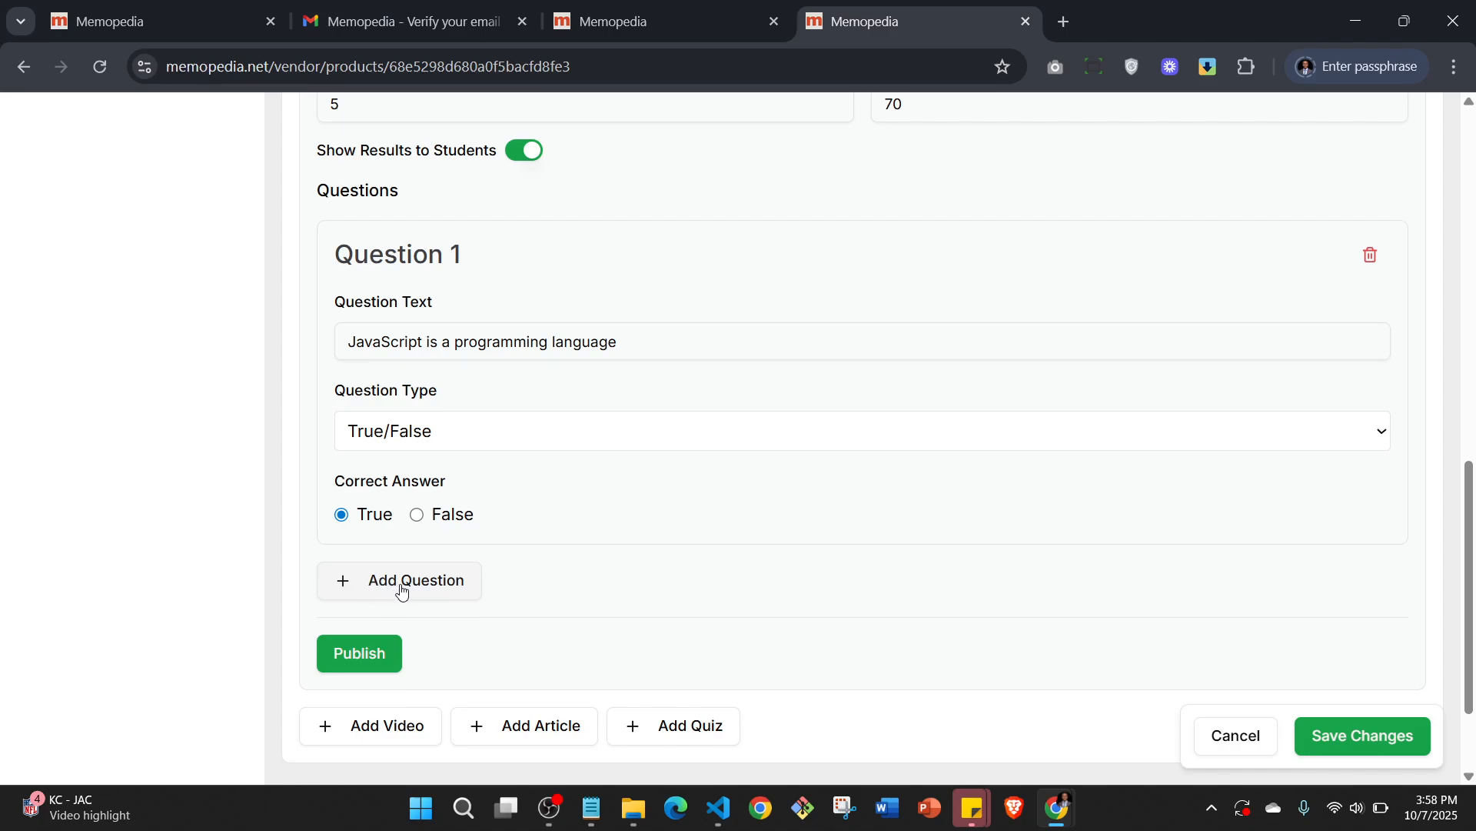
left_click(1339, 735)
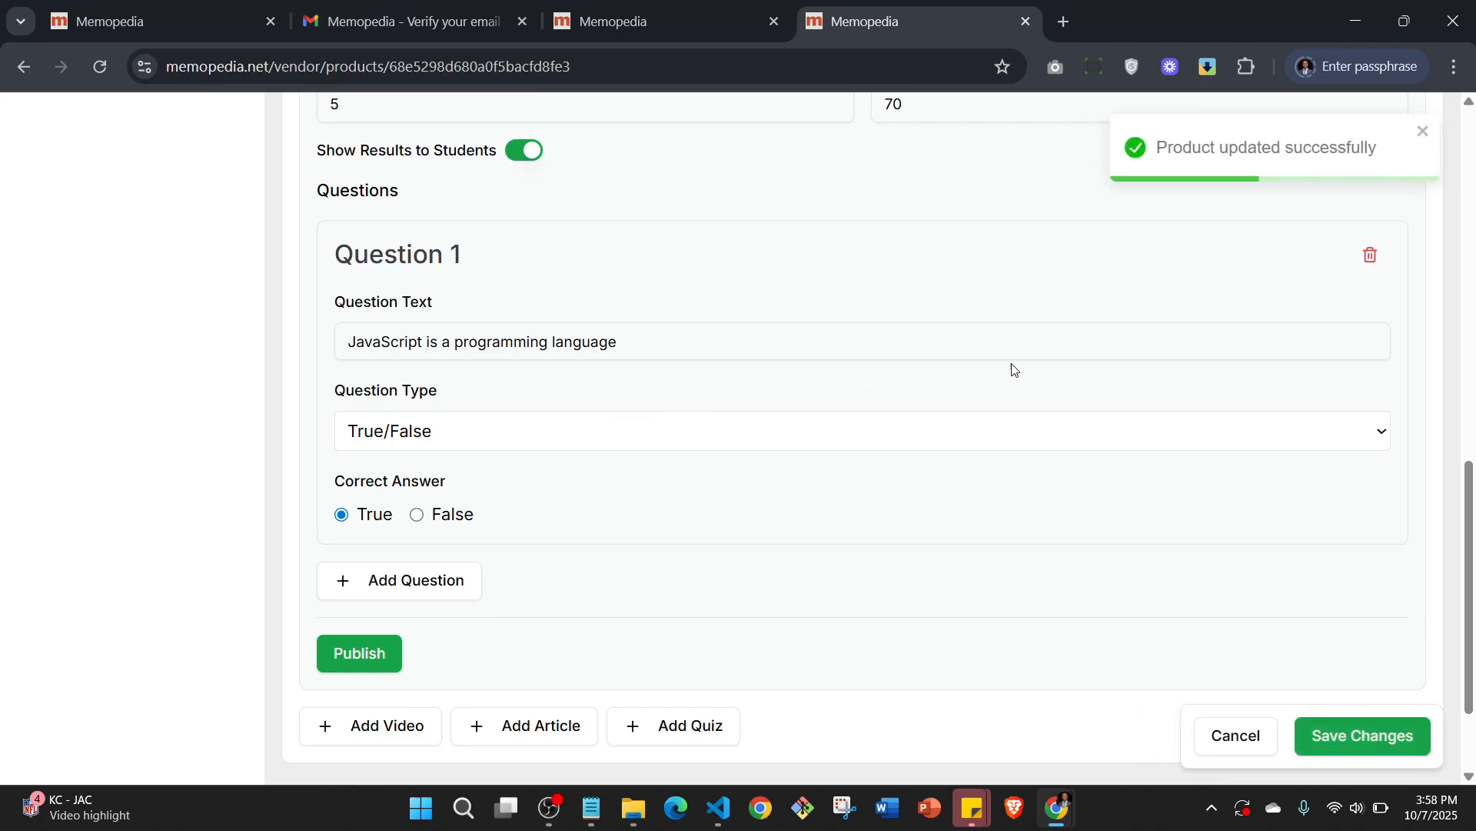
Collapse First Quiz and the Introduction section in the course curriculum, and save the product changes
scroll(926, 378, "down", 3)
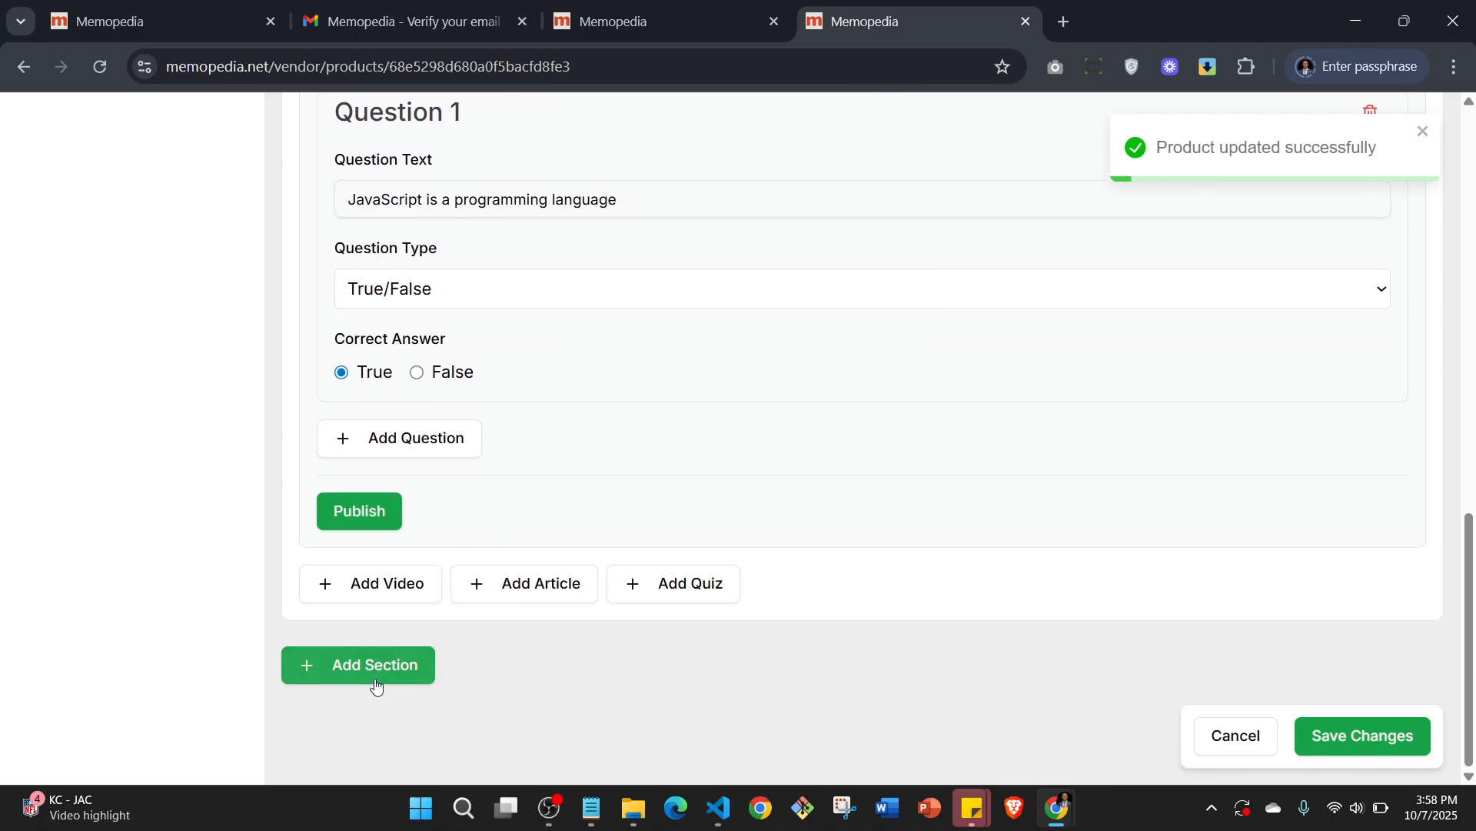
scroll(545, 495, "up", 3)
scroll(545, 494, "up", 10)
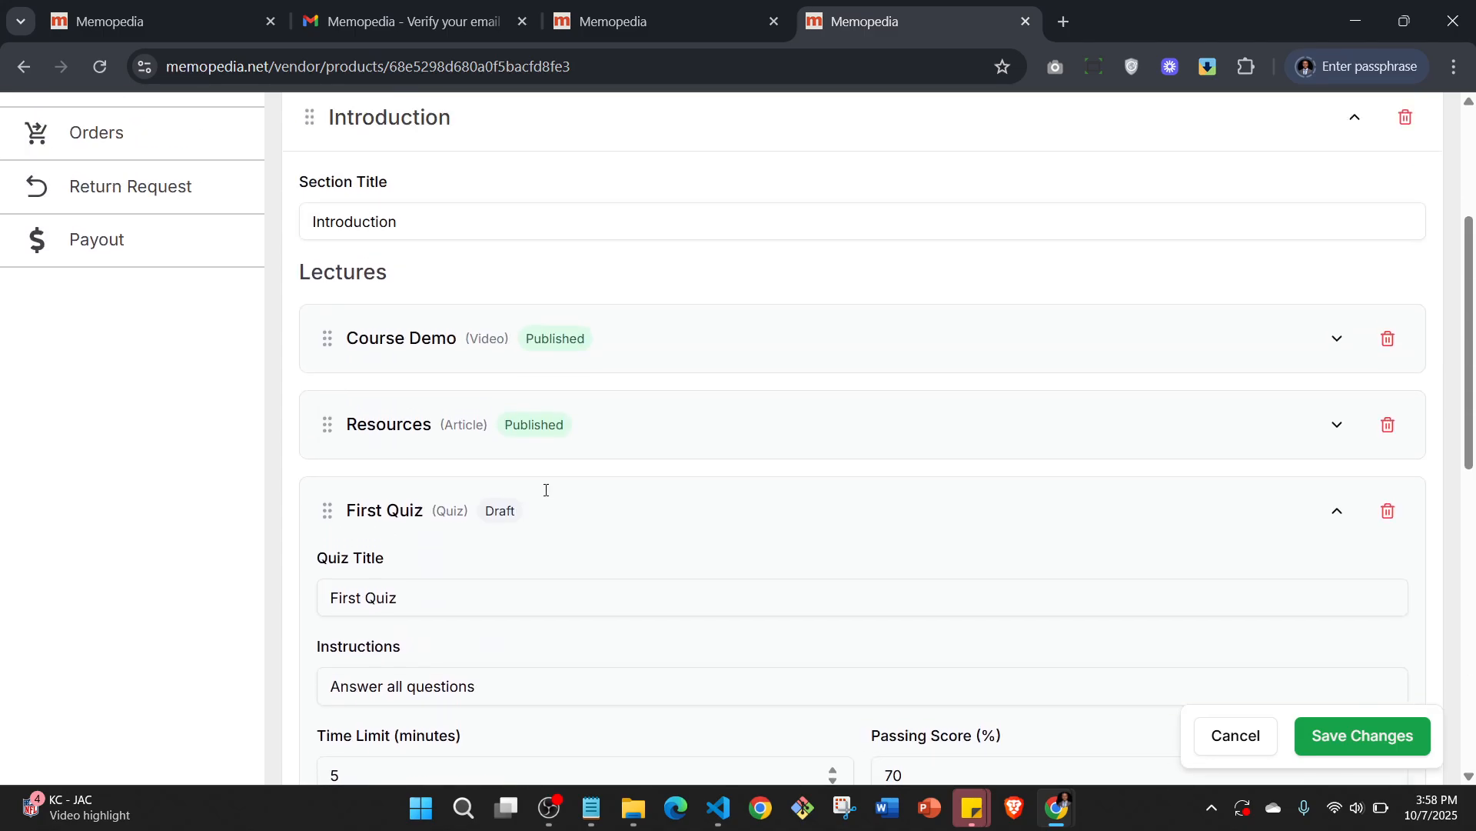
scroll(455, 520, "down", 3)
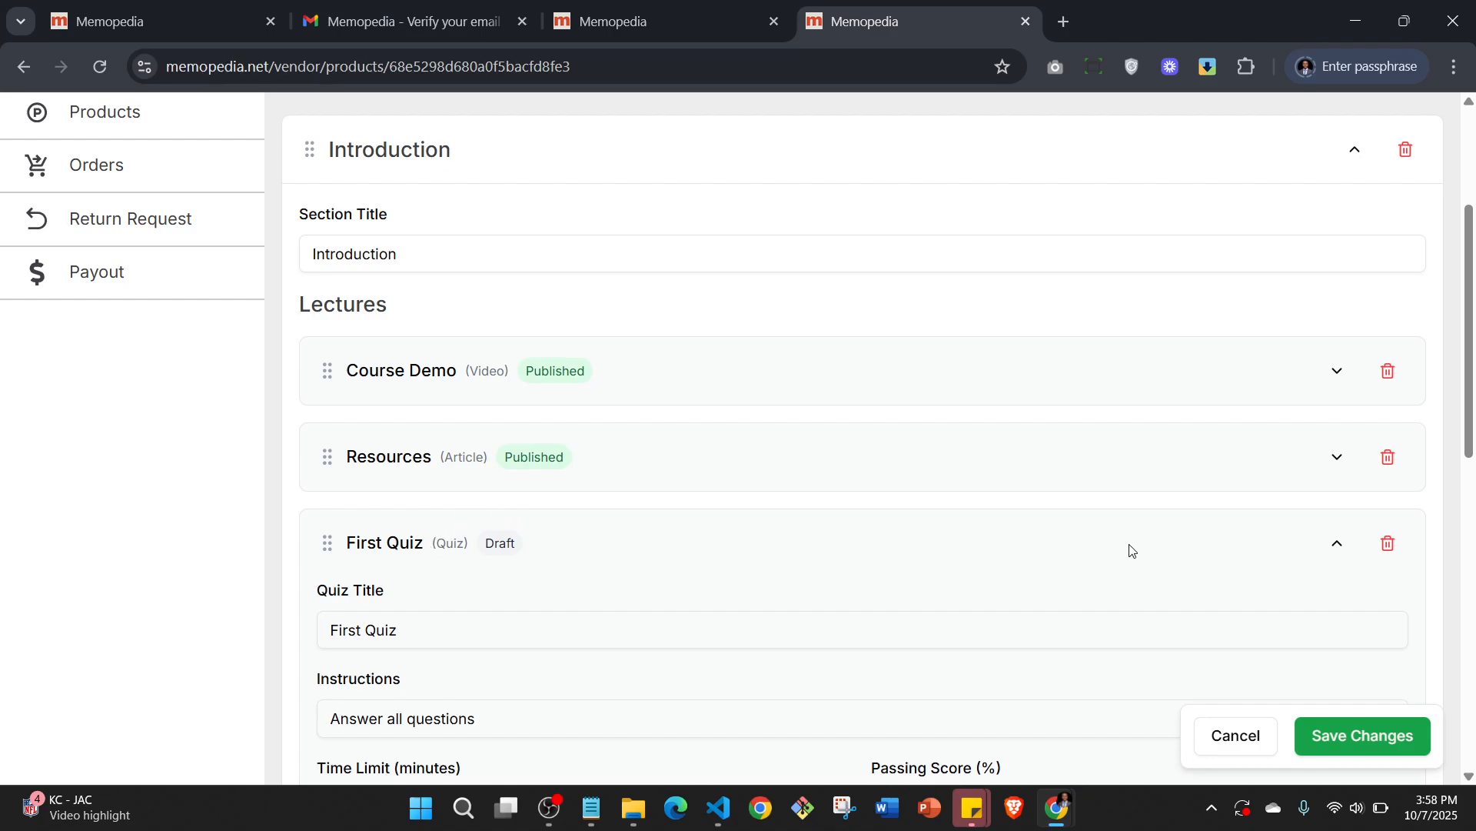
left_click(1334, 546)
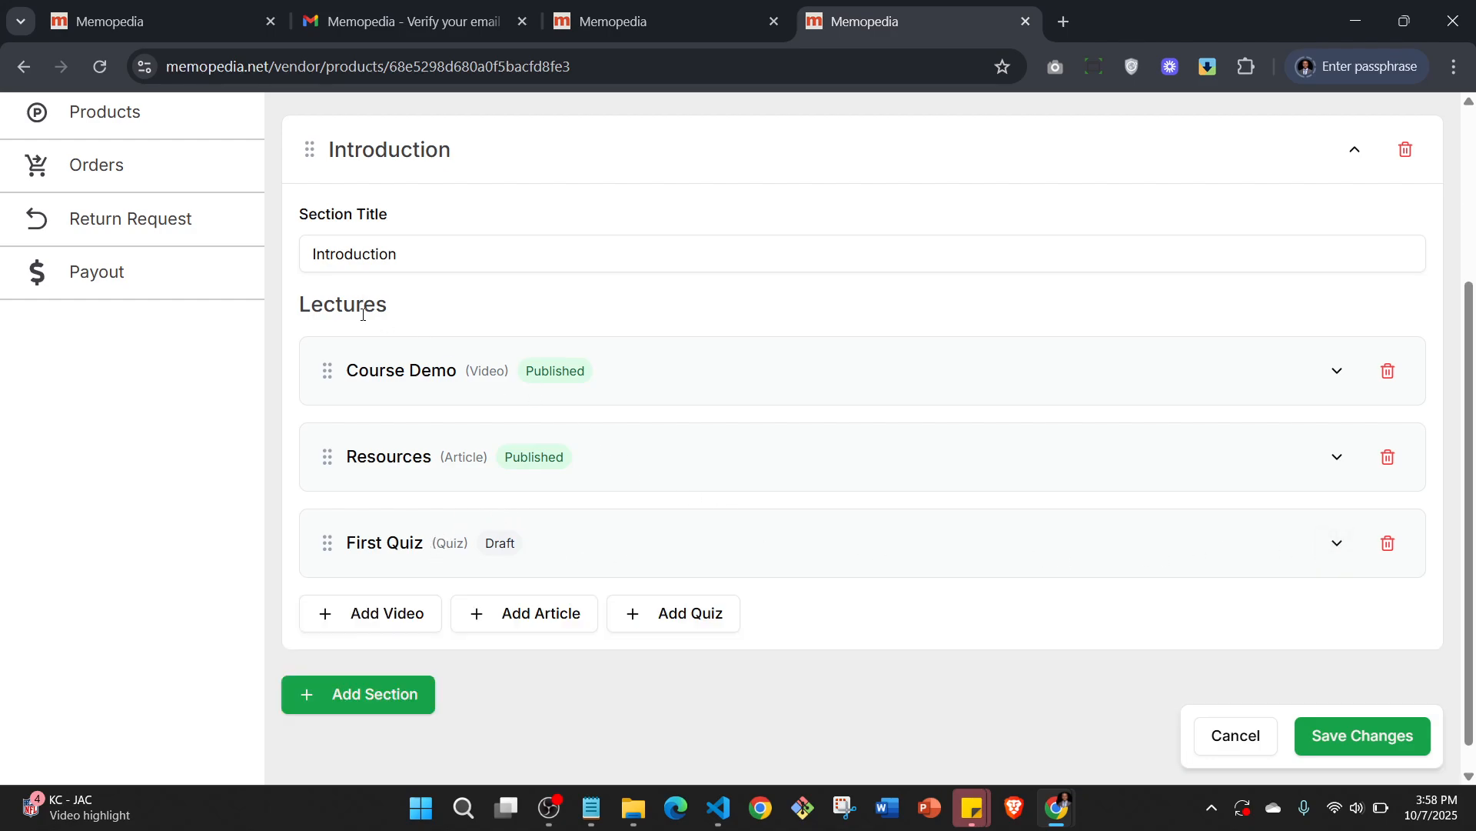
scroll(380, 254, "up", 2)
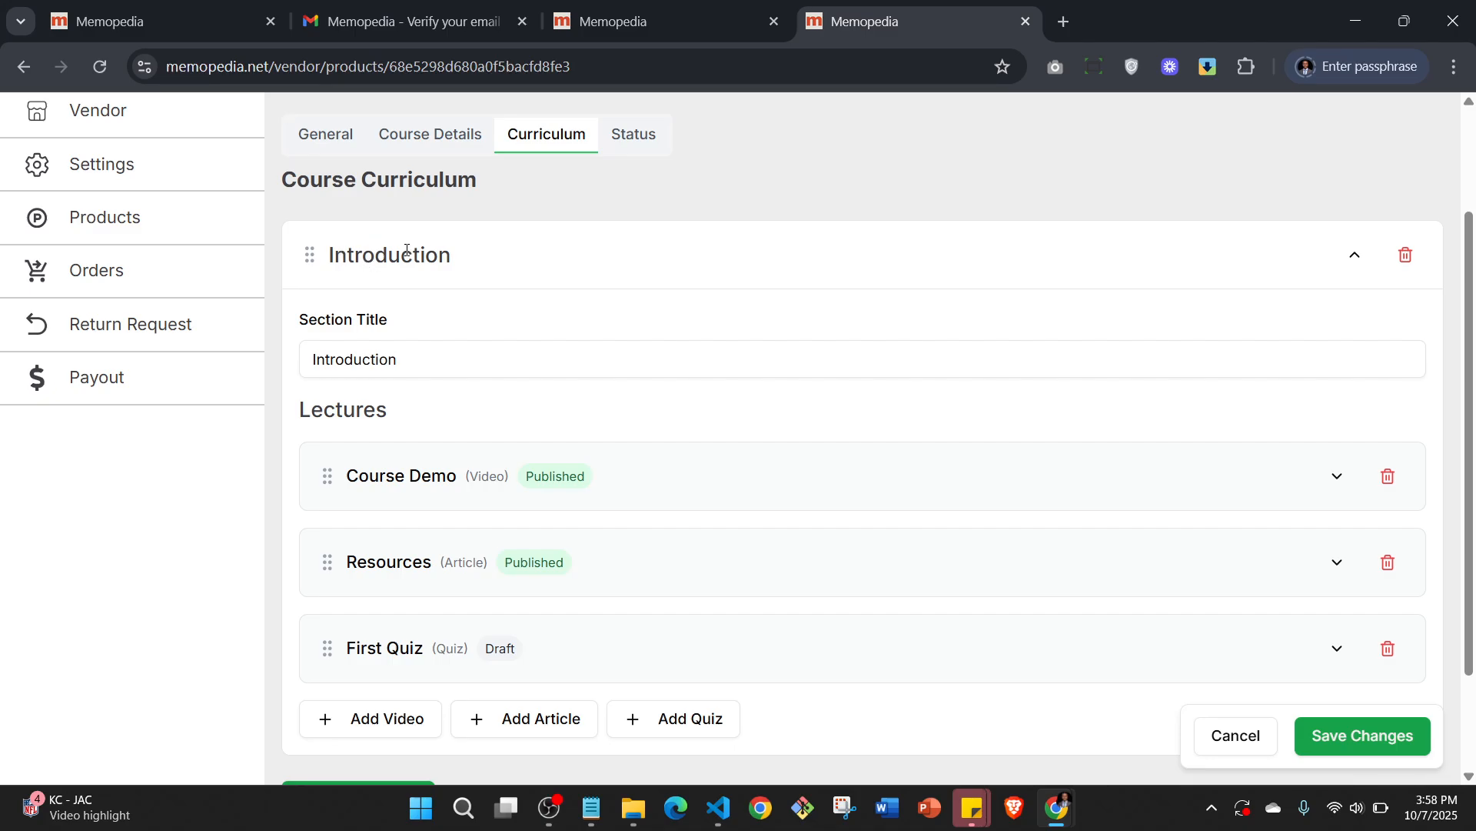
left_click(1354, 255)
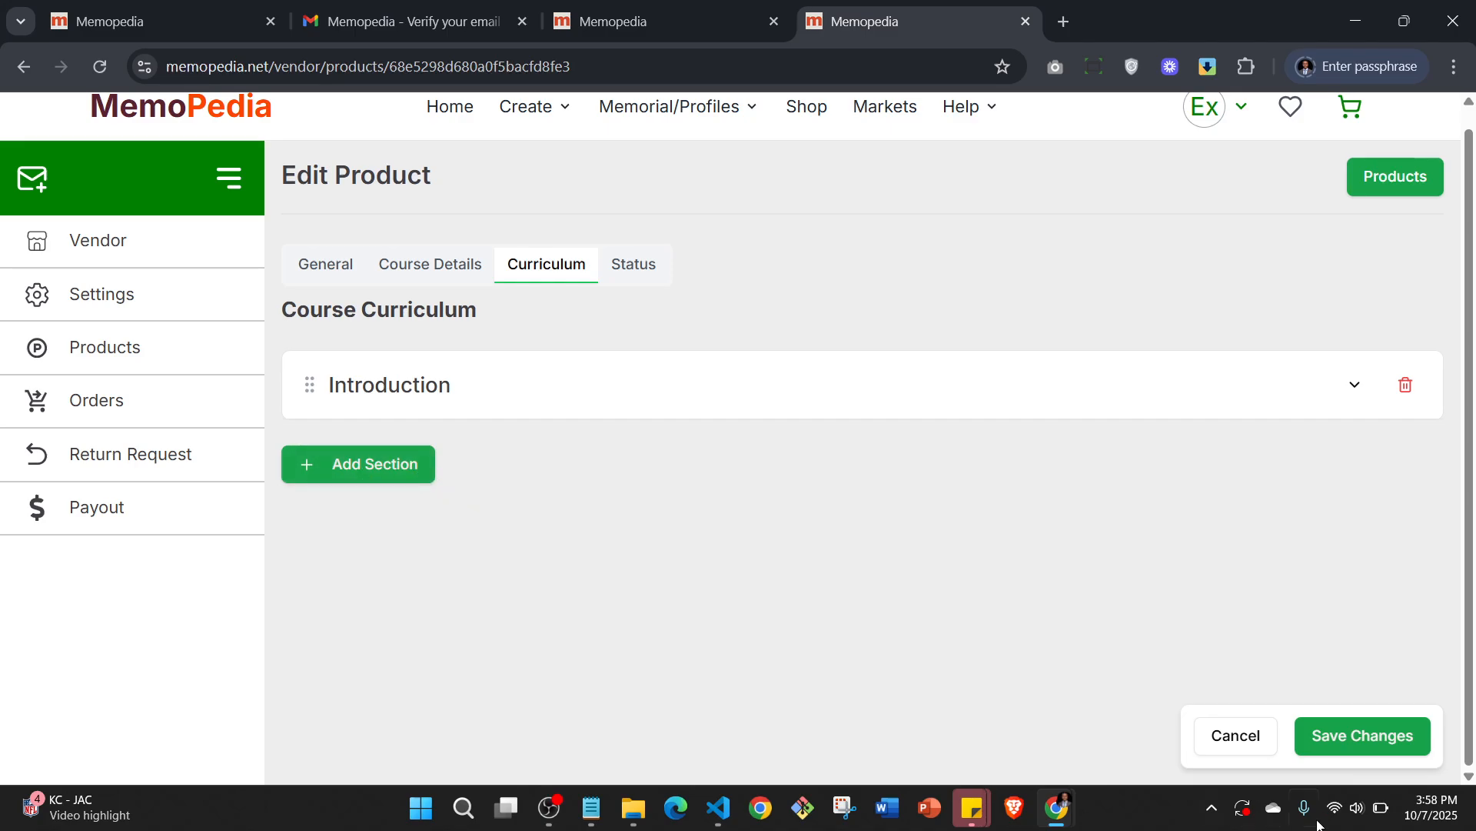
left_click(1355, 745)
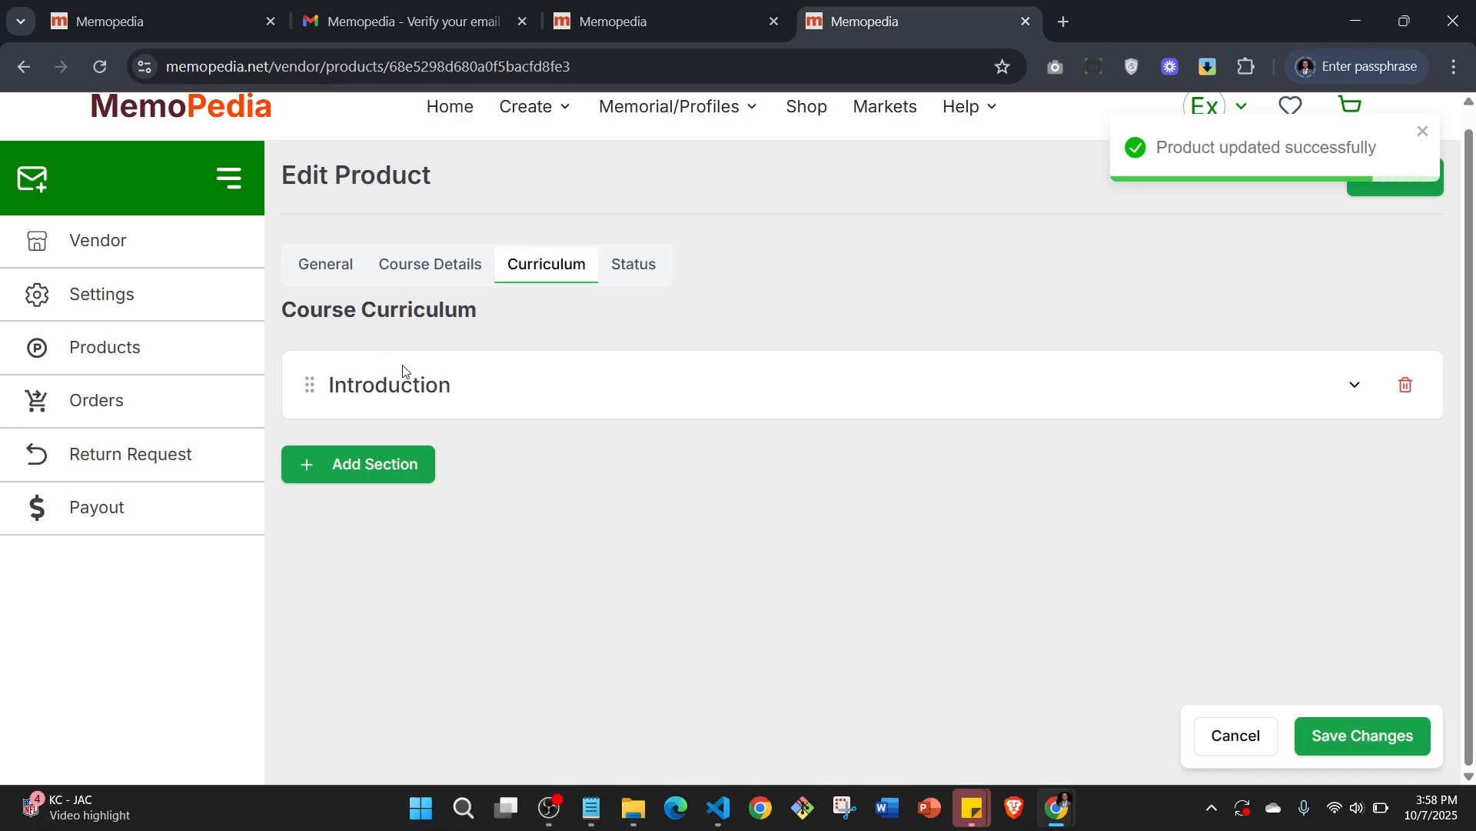
Set the product's status to Published and save the changes
left_click(642, 265)
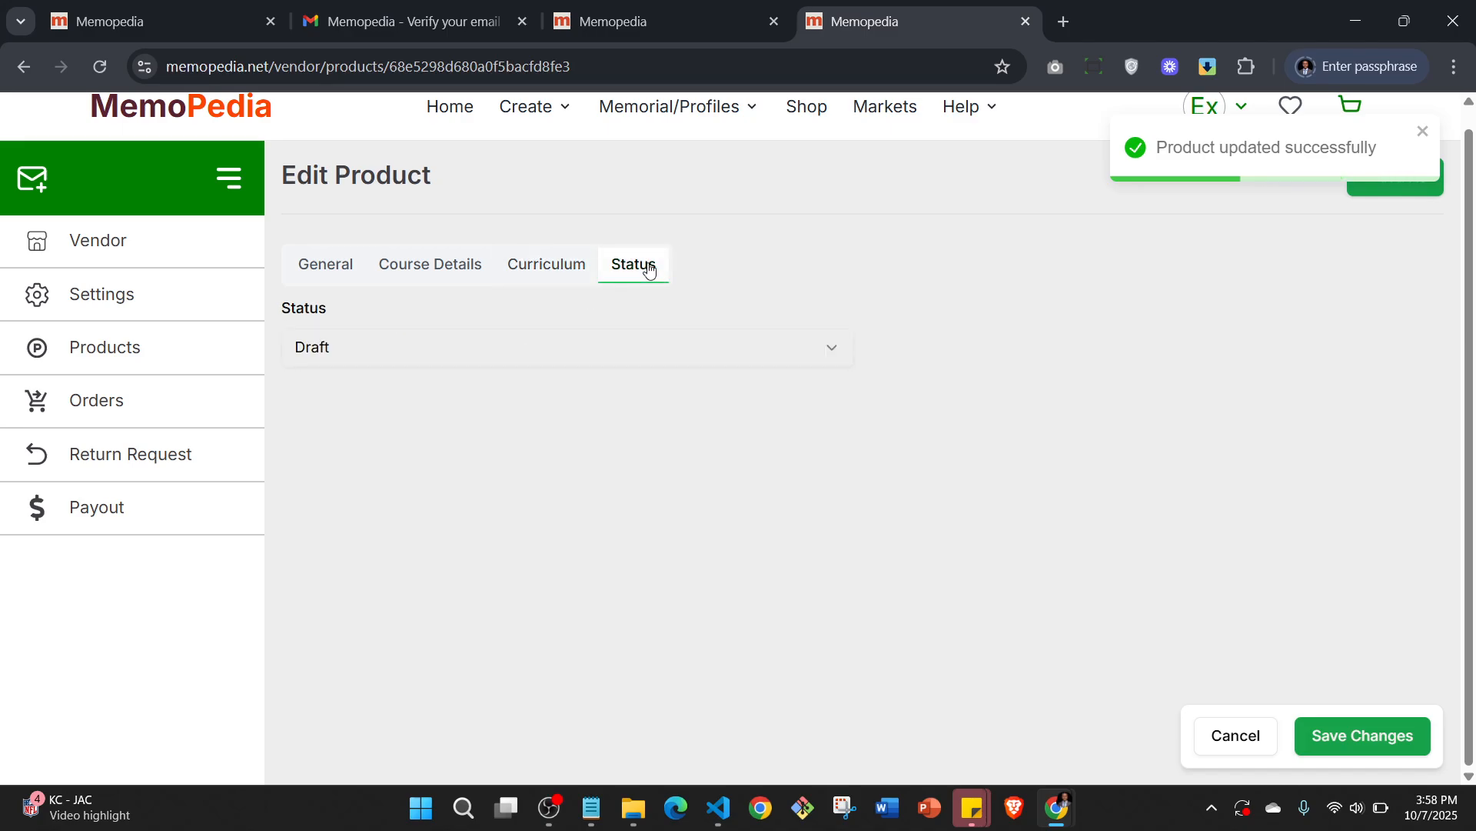
left_click(496, 347)
left_click(396, 428)
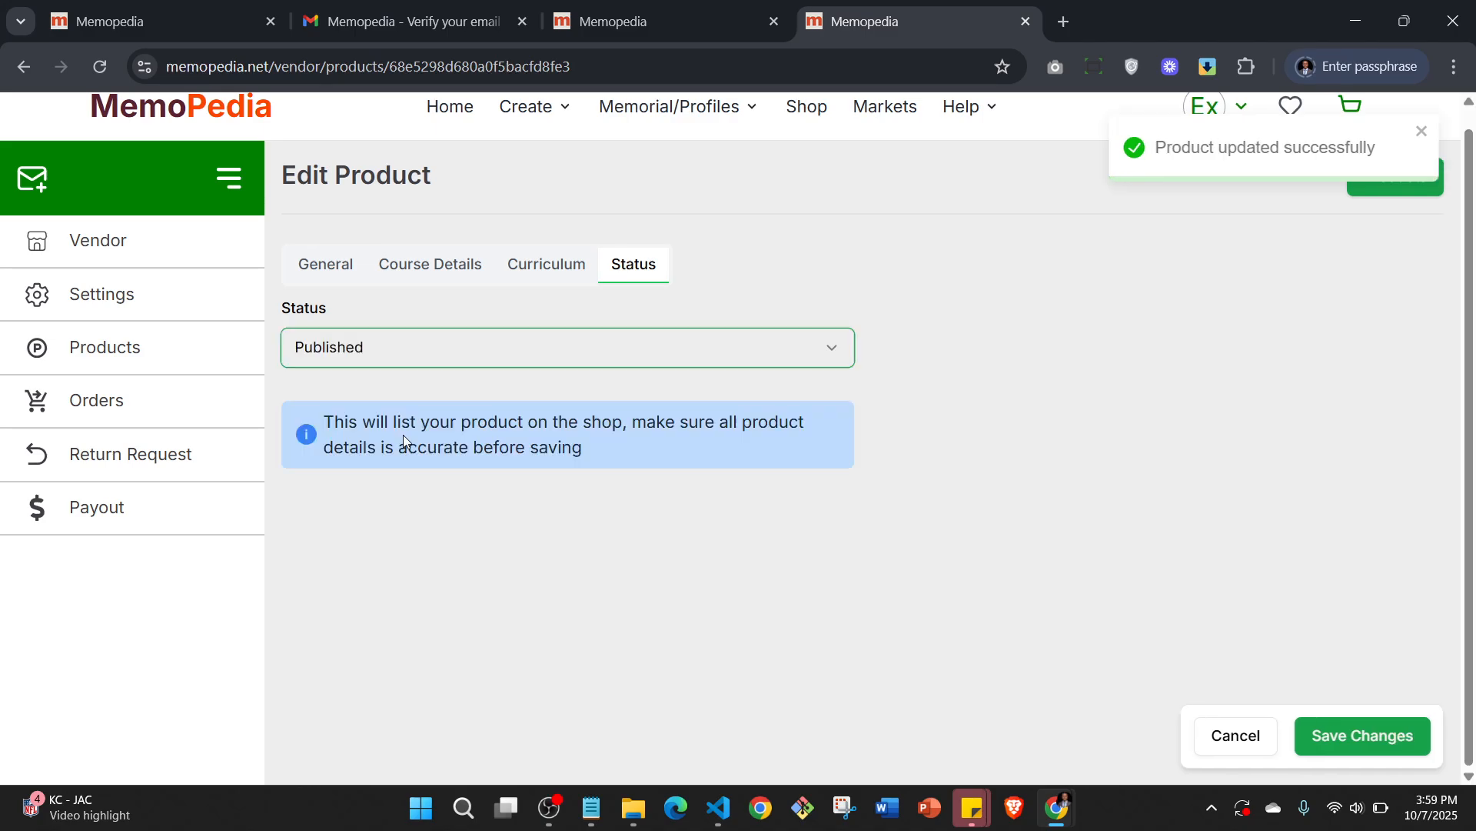
left_click(1374, 743)
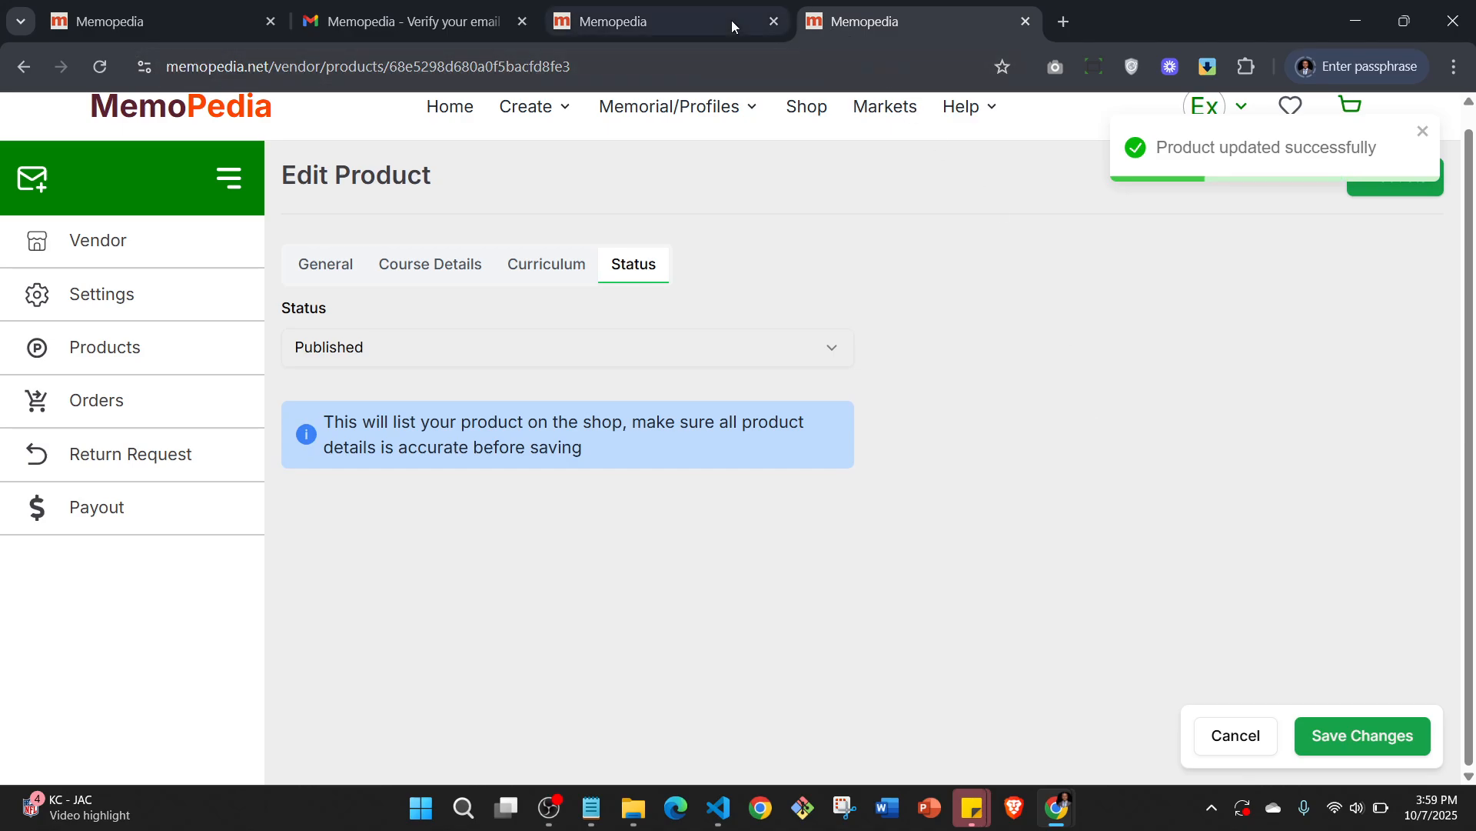
Open the JavaScript Beginner Course from the shop and review its product page, including the learning details and course curriculum
scroll(803, 189, "up", 1)
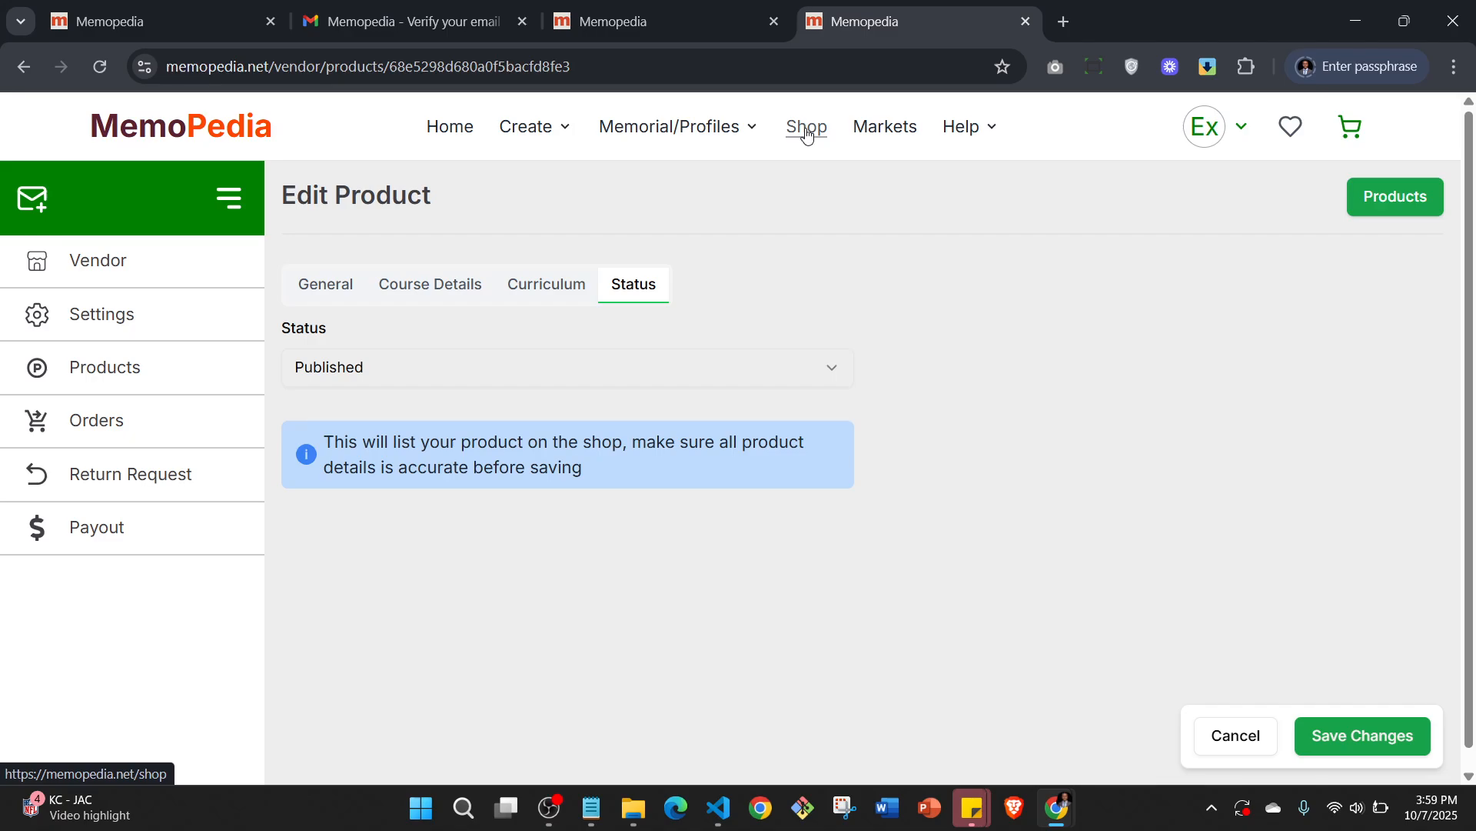
left_click(808, 129)
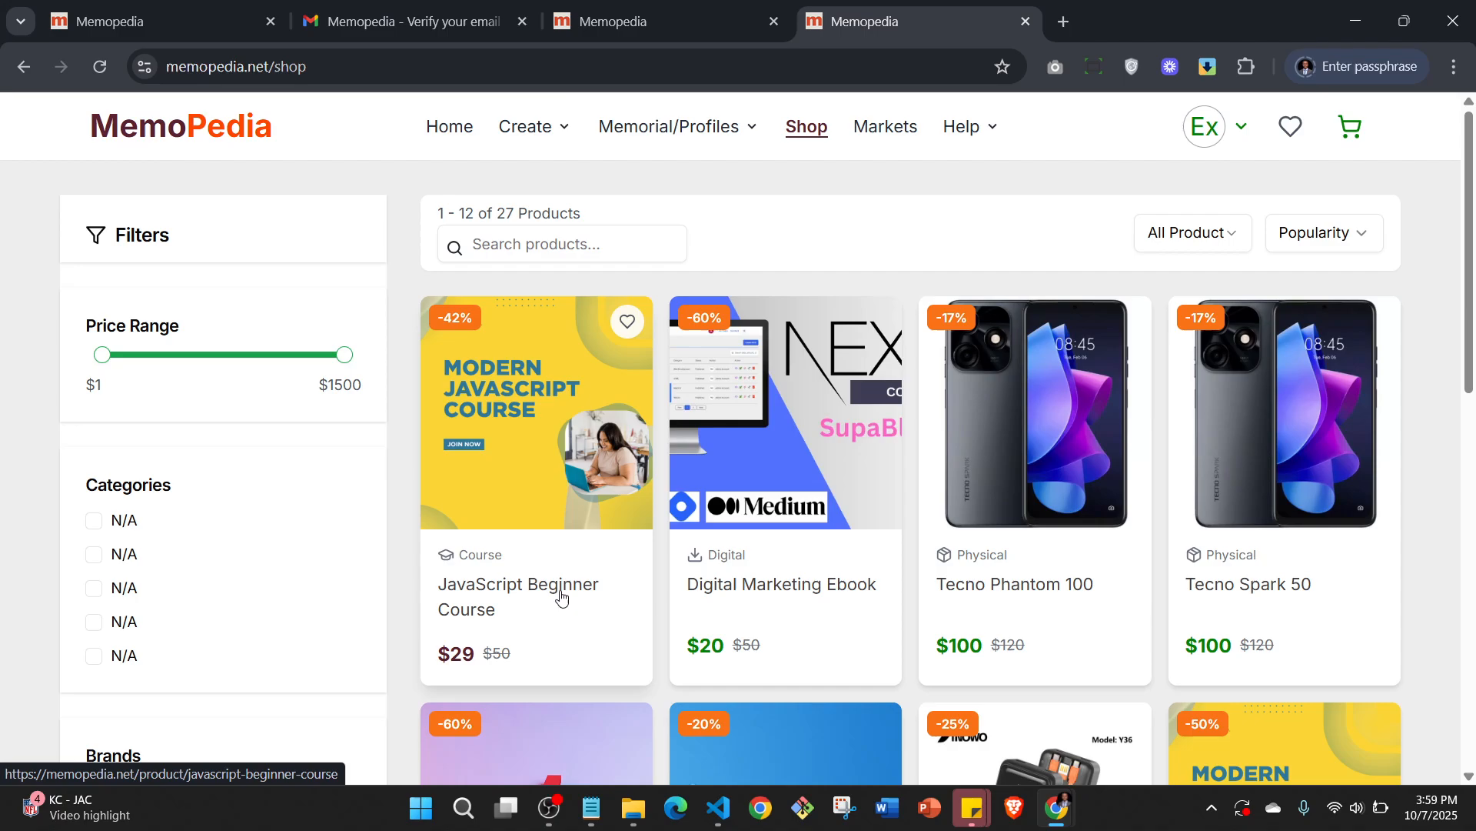
left_click(554, 412)
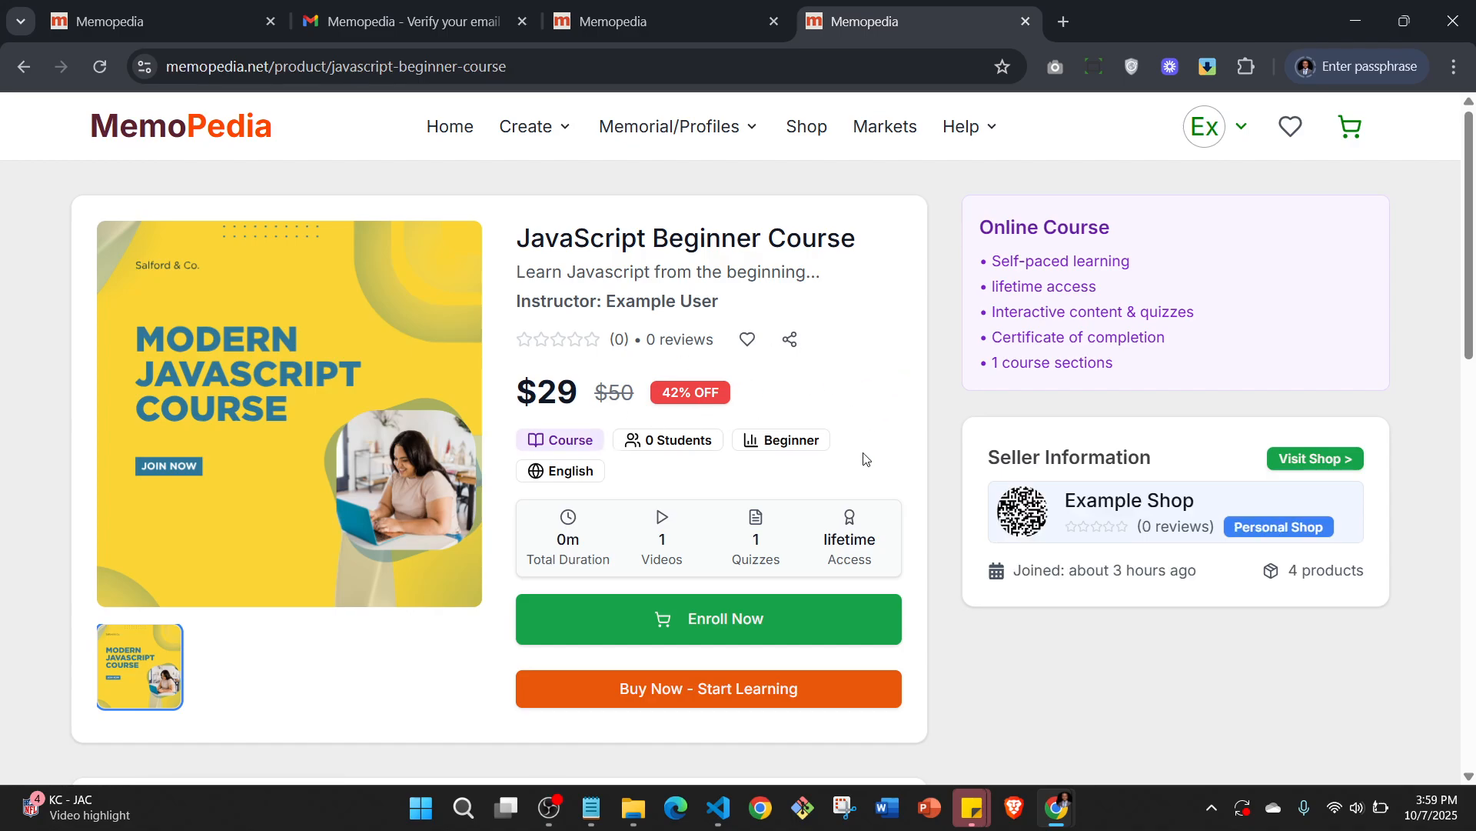
scroll(797, 502, "down", 8)
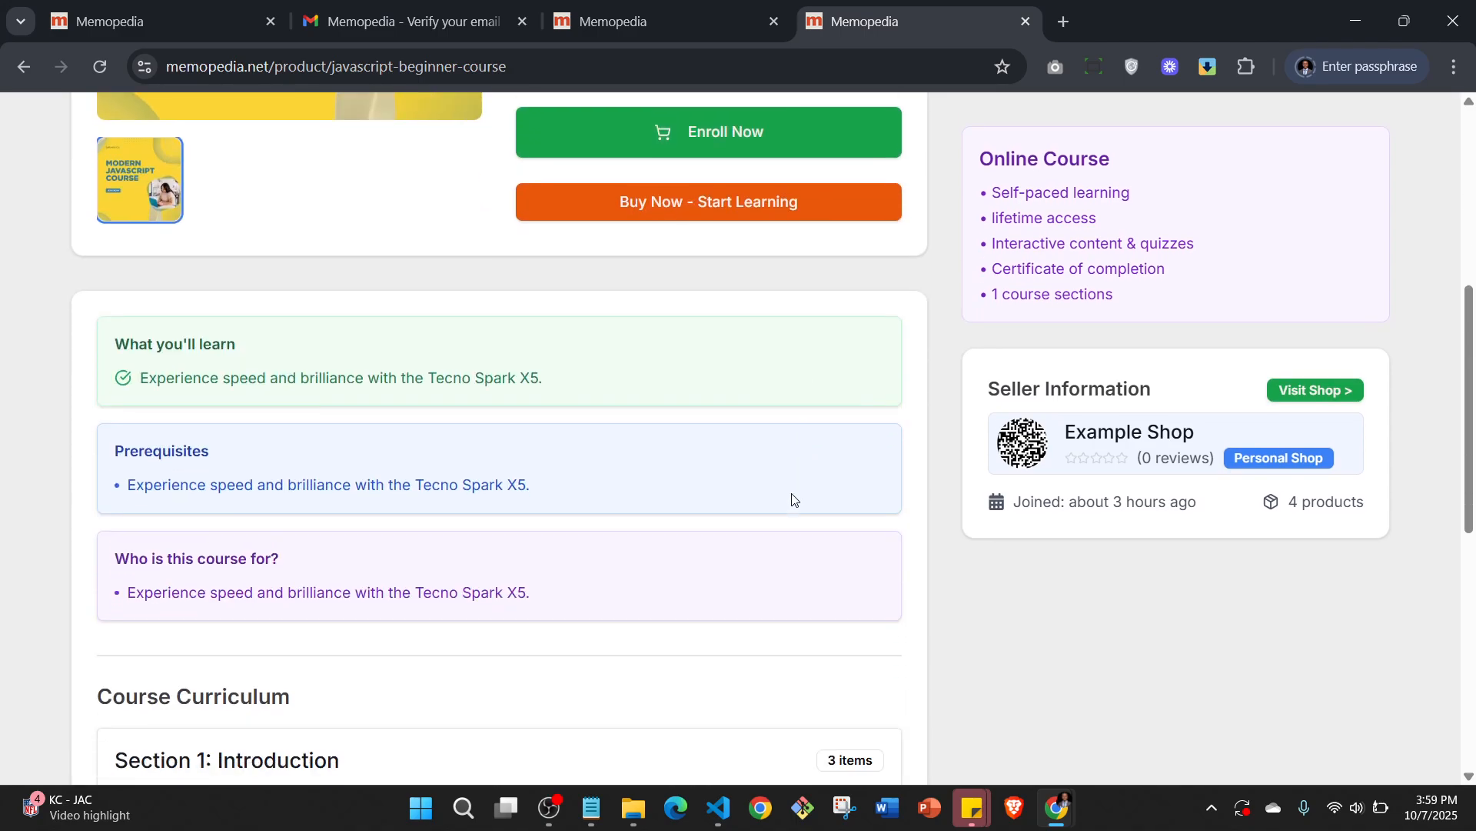
scroll(471, 441, "down", 6)
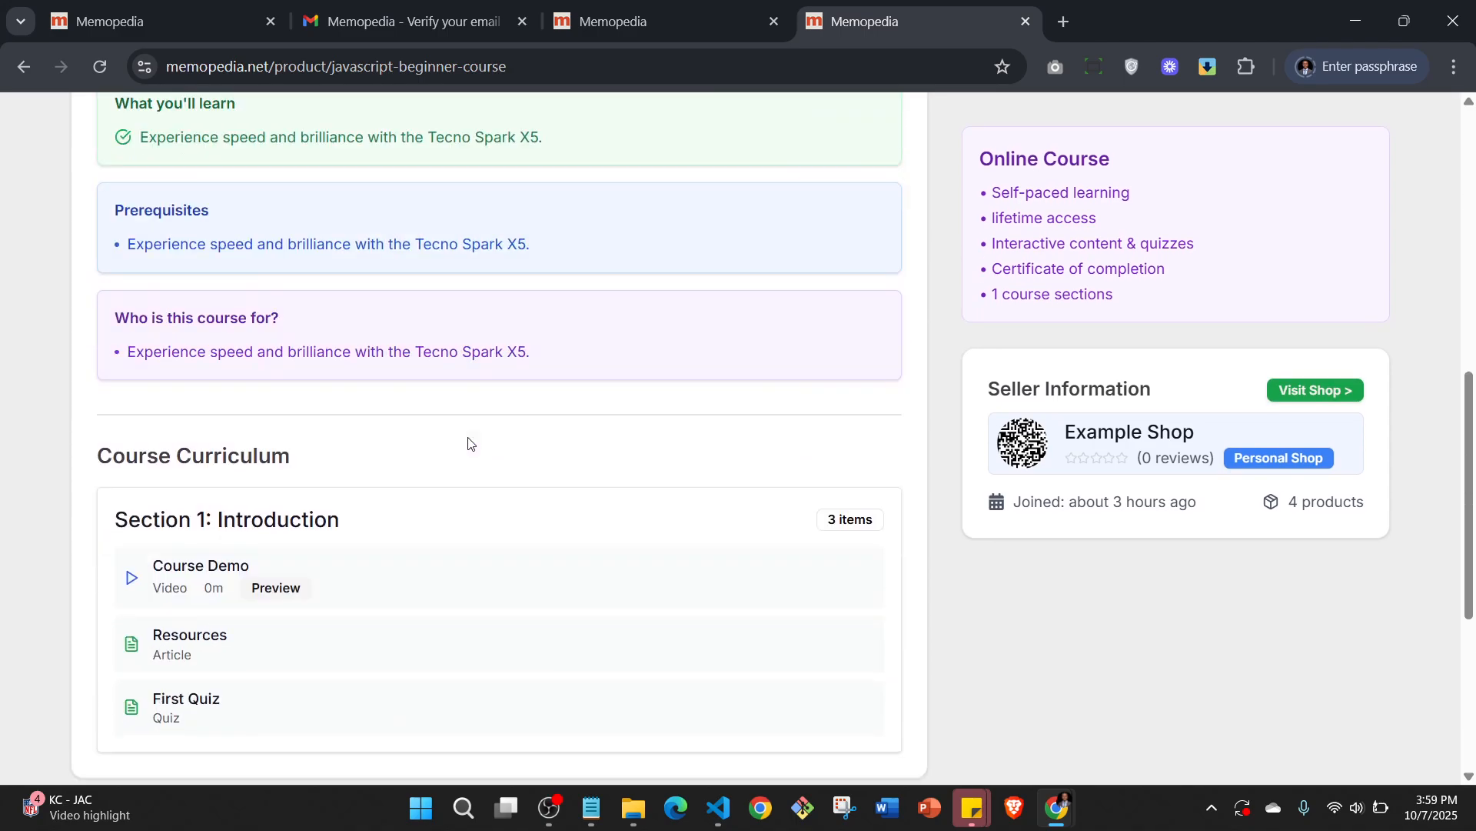
scroll(600, 443, "up", 5)
scroll(646, 449, "up", 10)
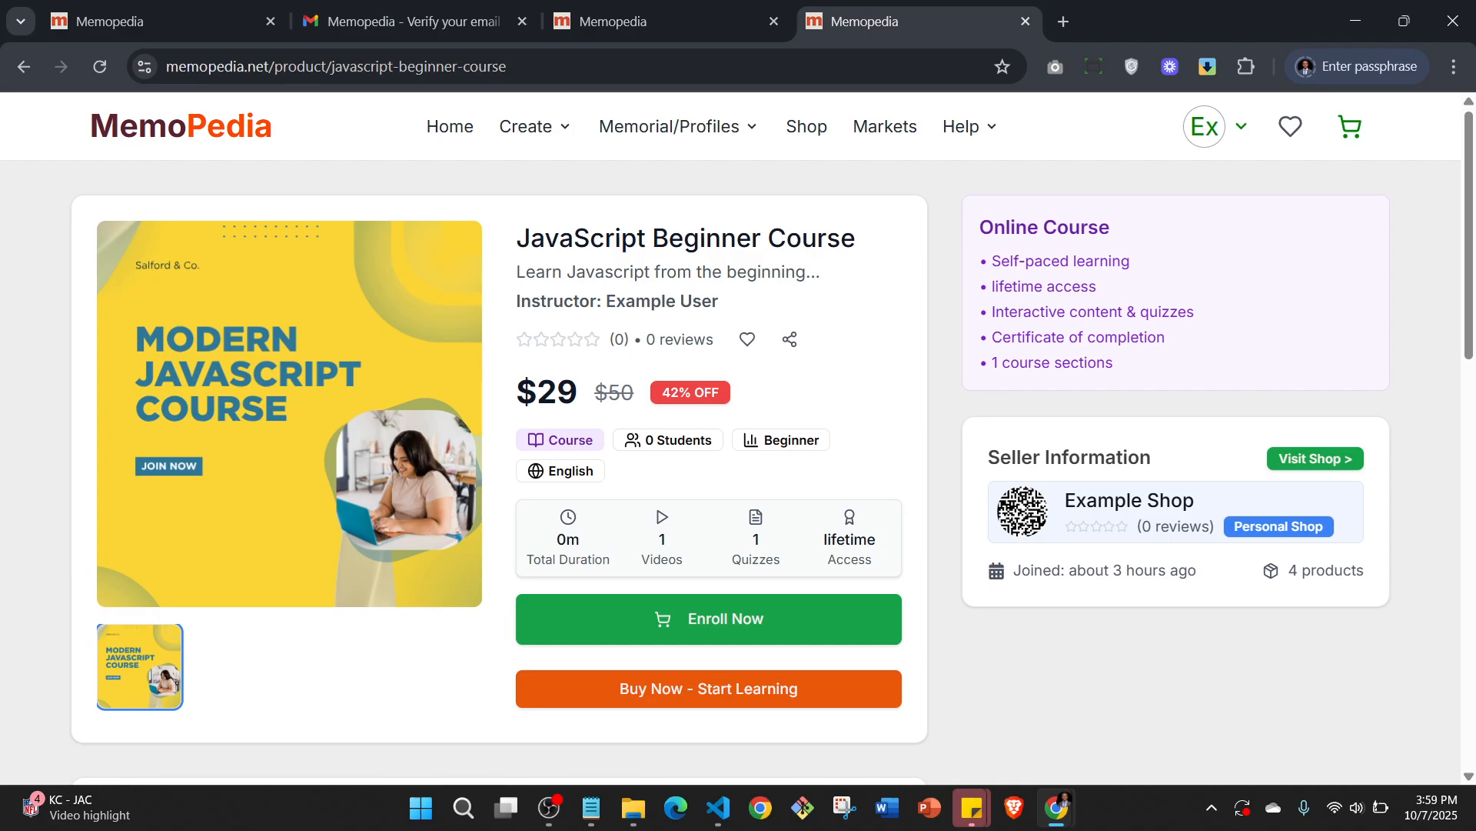
key("alt+Tab")
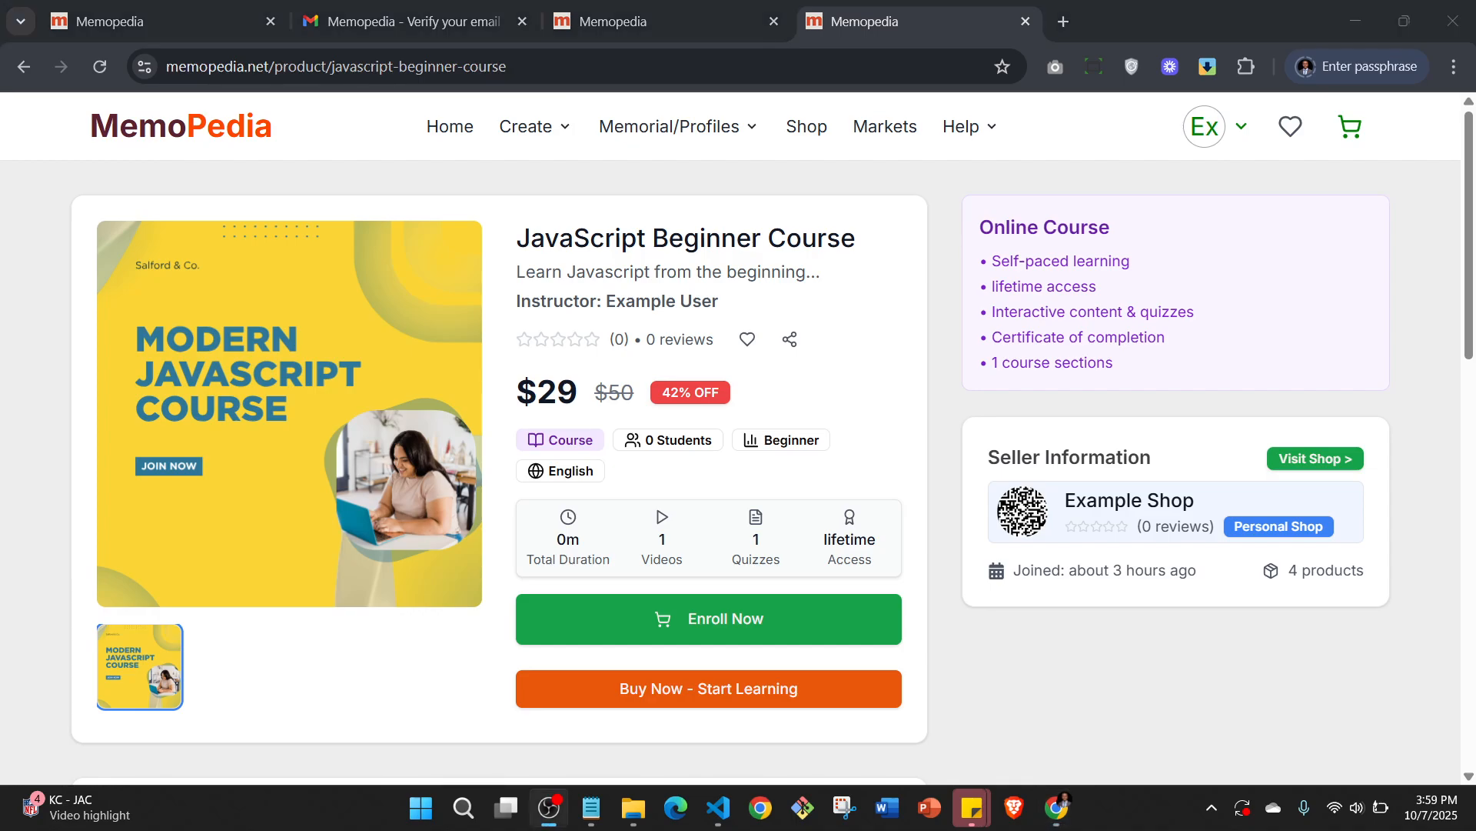